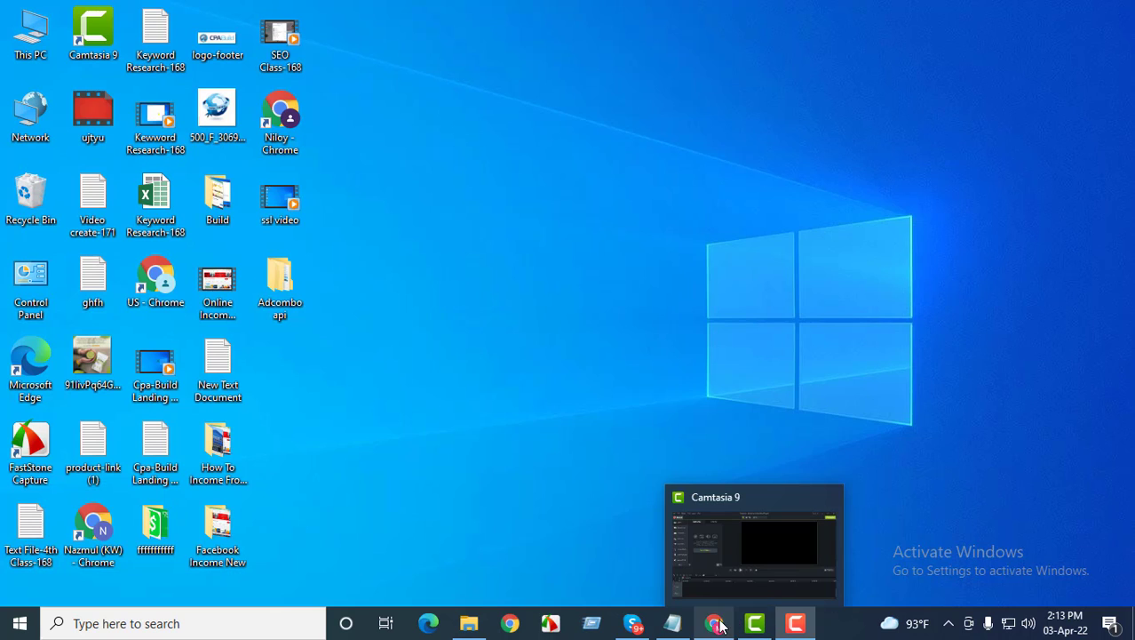
Switch to Chrome and look through the Adcombo offers list.
{"action": "left_click", "coordinate": [714, 622]}
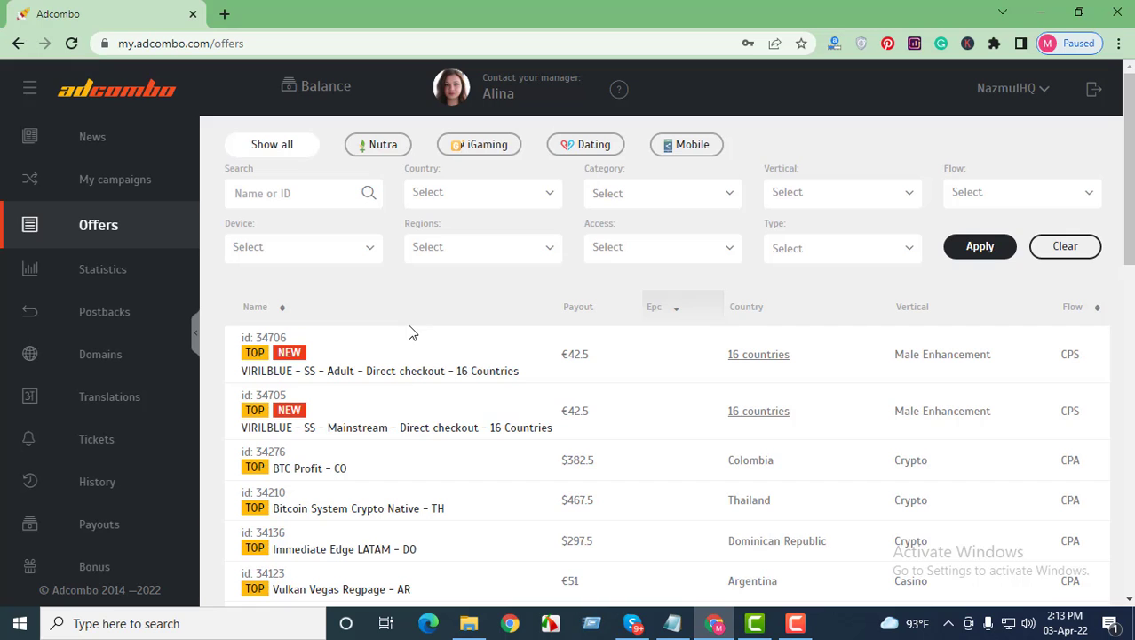
{"action": "scroll", "coordinate": [408, 332], "scroll_direction": "down", "scroll_amount": 2}
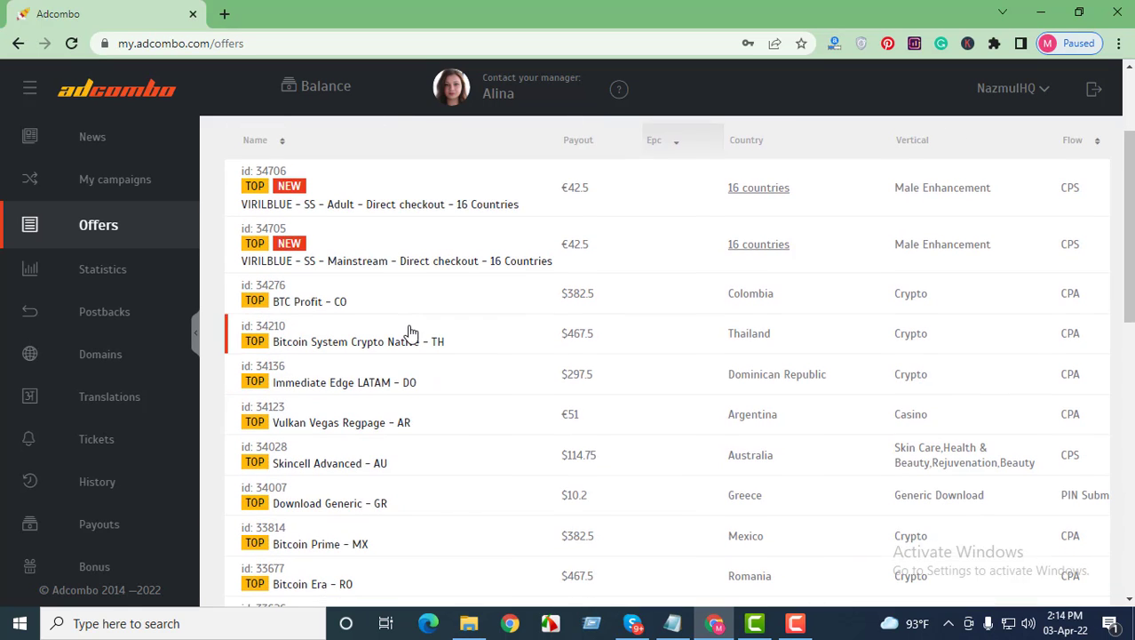
{"action": "scroll", "coordinate": [409, 332], "scroll_direction": "down", "scroll_amount": 6}
{"action": "scroll", "coordinate": [411, 332], "scroll_direction": "down", "scroll_amount": 1}
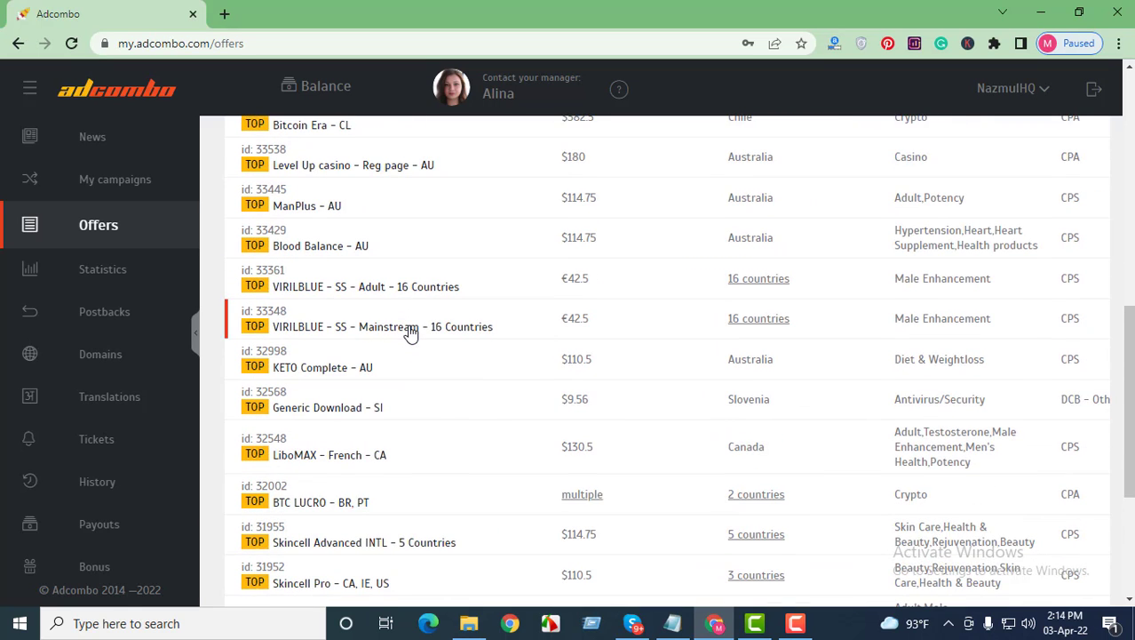
{"action": "scroll", "coordinate": [410, 333], "scroll_direction": "down", "scroll_amount": 2}
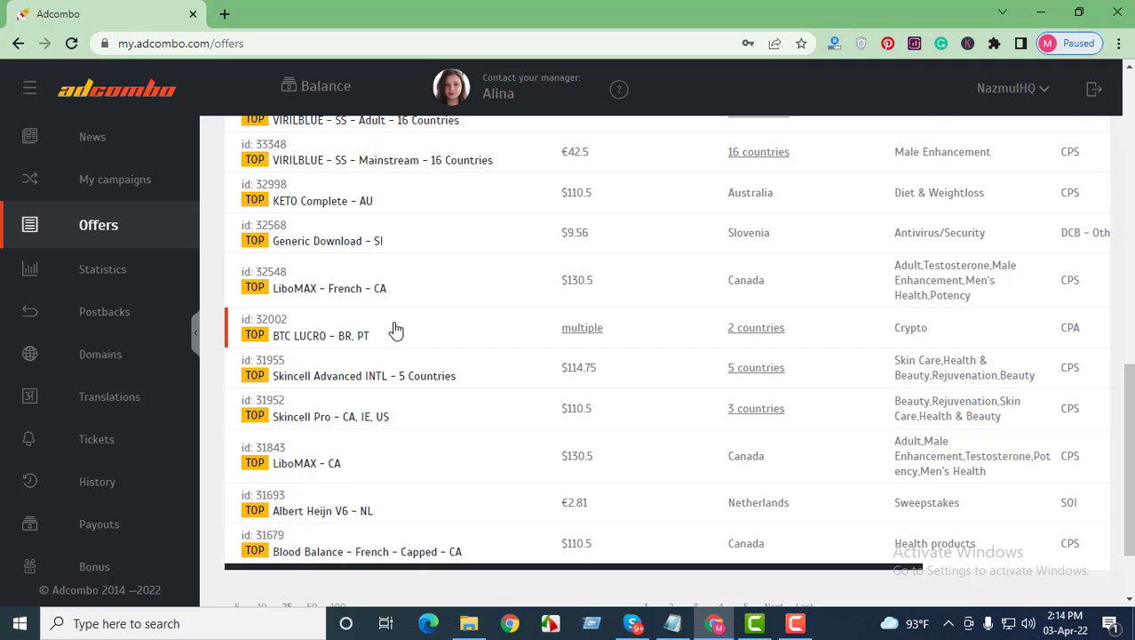
{"action": "scroll", "coordinate": [411, 332], "scroll_direction": "up", "scroll_amount": 10}
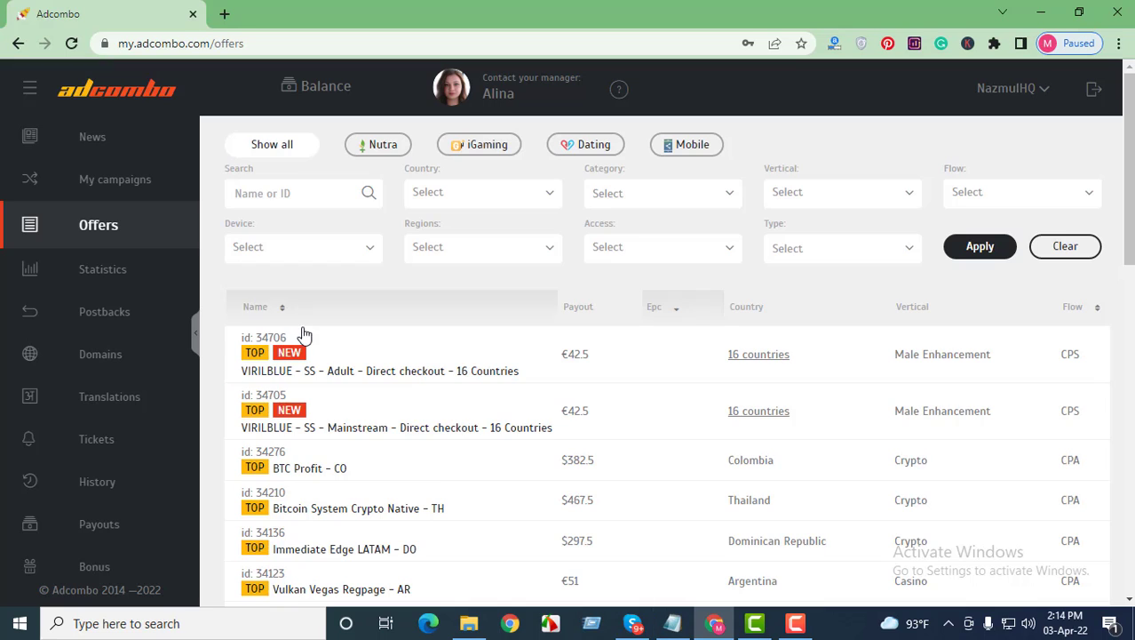
Filter the offers to the Nutra category with Germany as the country.
{"action": "left_click", "coordinate": [376, 147]}
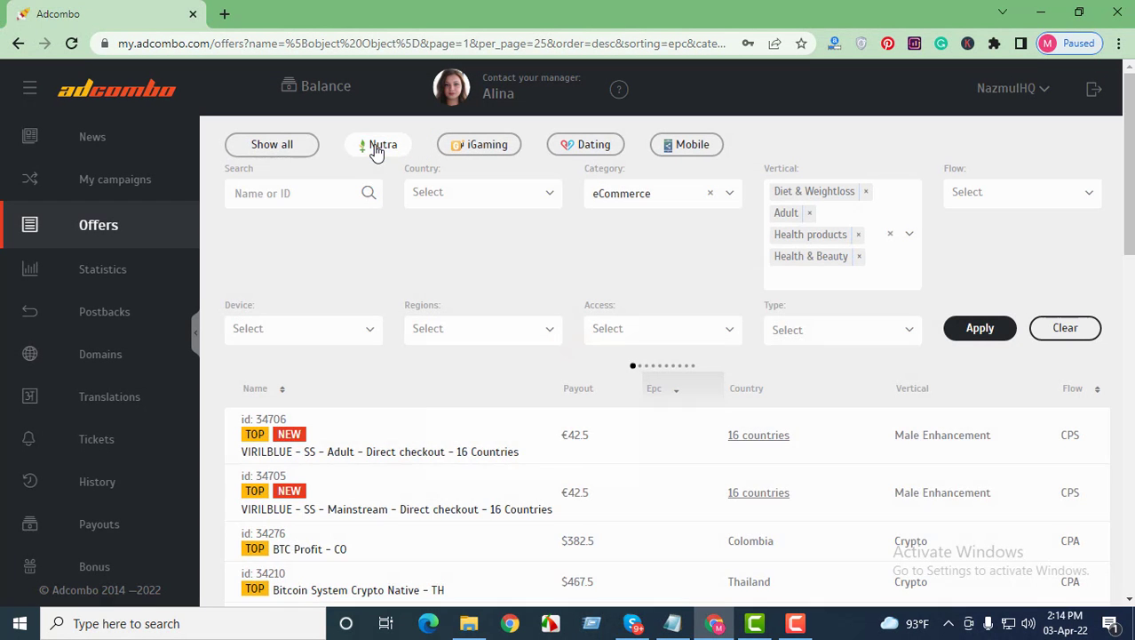
{"action": "left_click", "coordinate": [542, 194]}
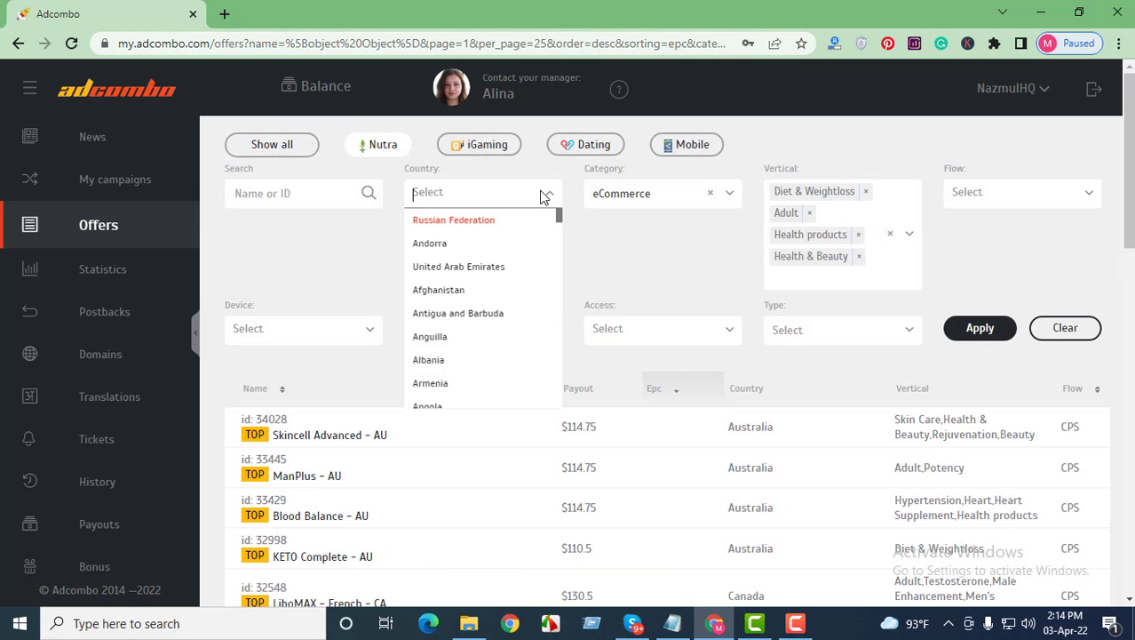
{"action": "type", "text": "ger"}
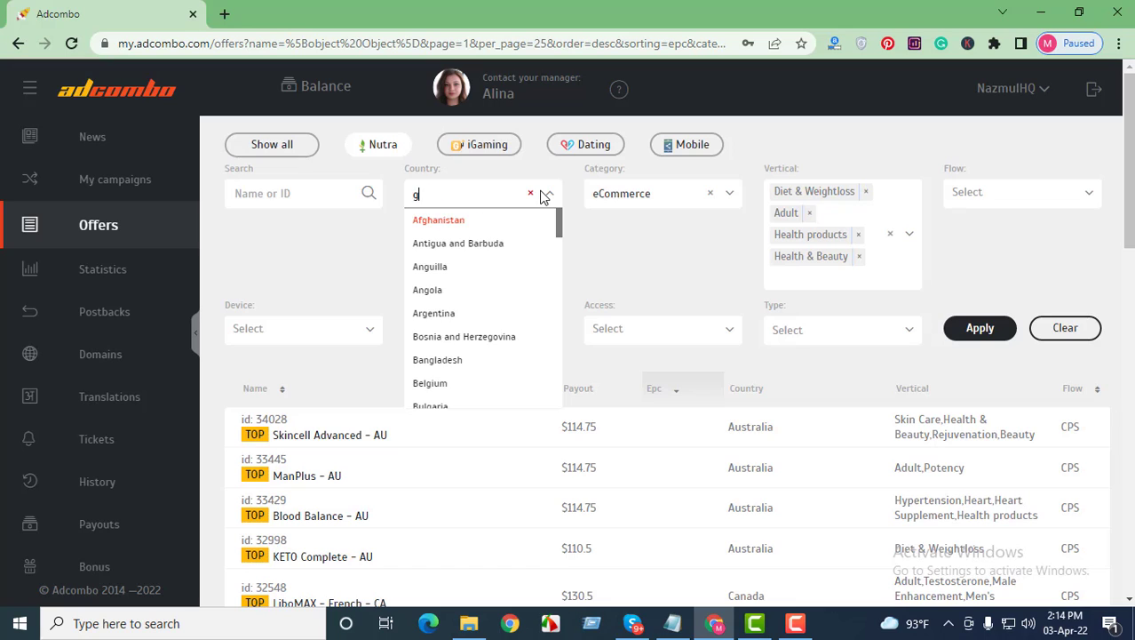
{"action": "left_click", "coordinate": [446, 228]}
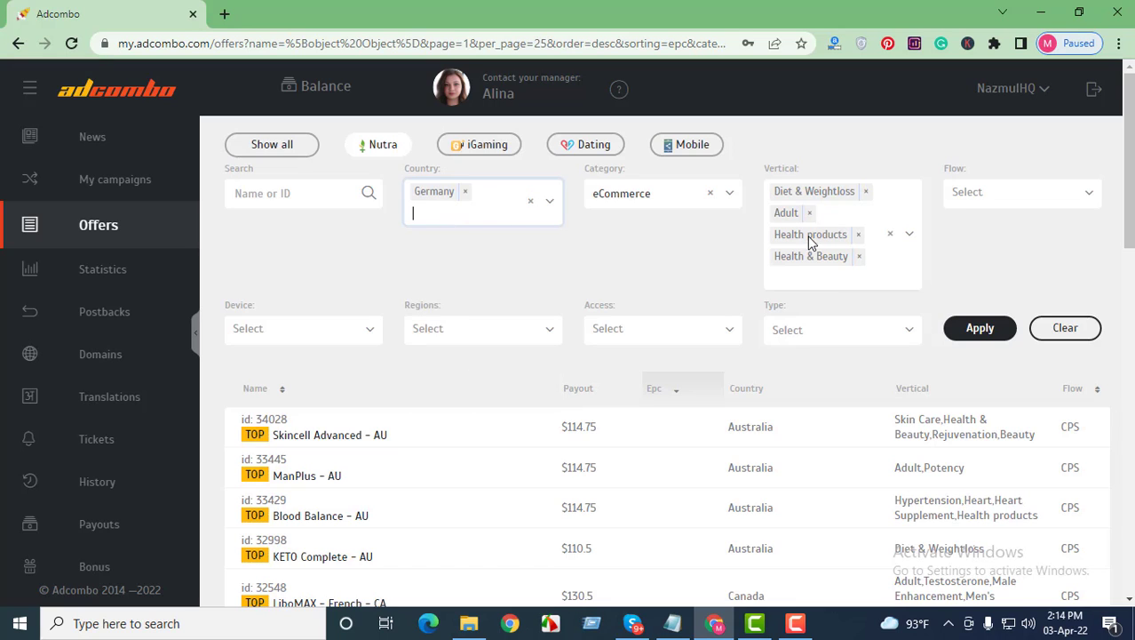
{"action": "left_click", "coordinate": [985, 330]}
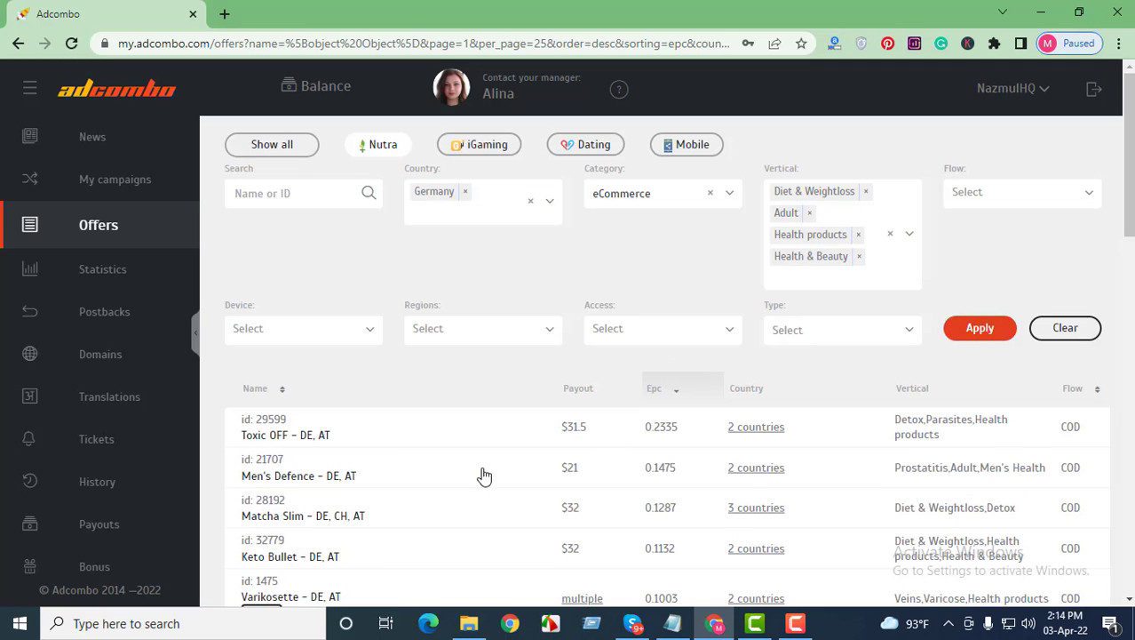
Look through the filtered offers and open the Keto Bullet - DE, AT offer.
{"action": "scroll", "coordinate": [387, 509], "scroll_direction": "down", "scroll_amount": 4}
{"action": "scroll", "coordinate": [386, 509], "scroll_direction": "down", "scroll_amount": 5}
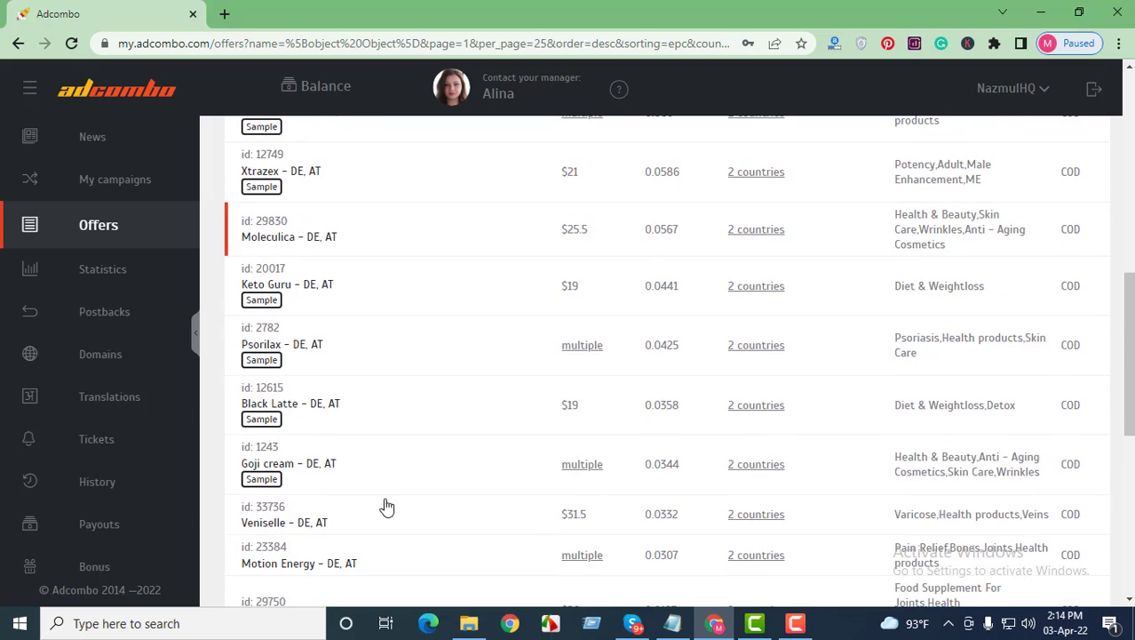
{"action": "scroll", "coordinate": [386, 506], "scroll_direction": "up", "scroll_amount": 4}
{"action": "scroll", "coordinate": [387, 507], "scroll_direction": "up", "scroll_amount": 3}
{"action": "scroll", "coordinate": [386, 506], "scroll_direction": "down", "scroll_amount": 2}
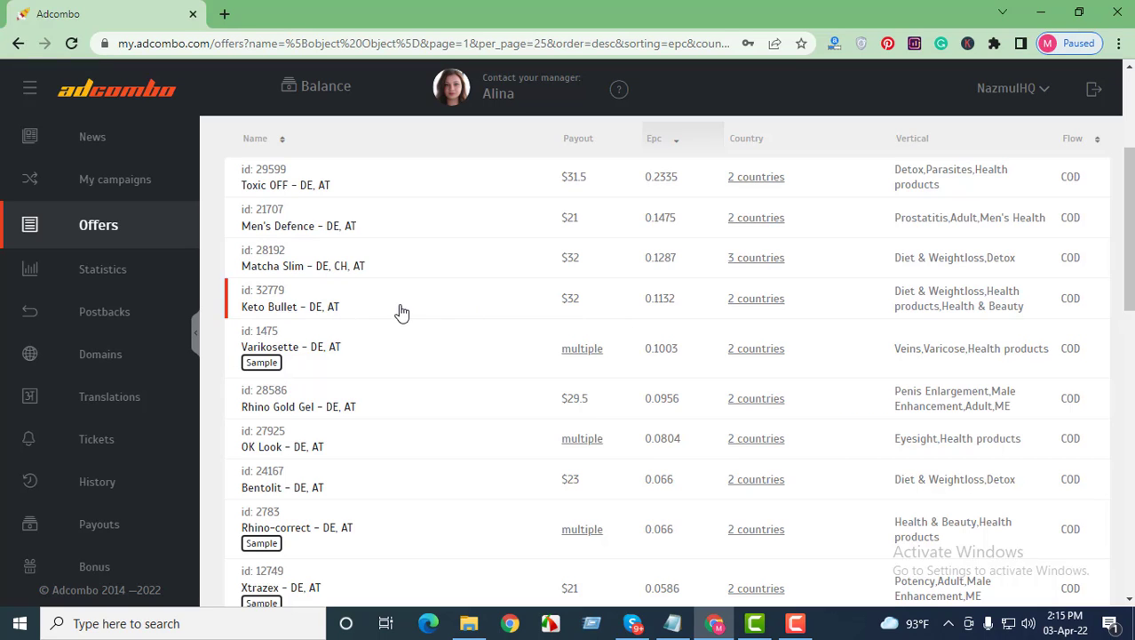
{"action": "left_click", "coordinate": [499, 300]}
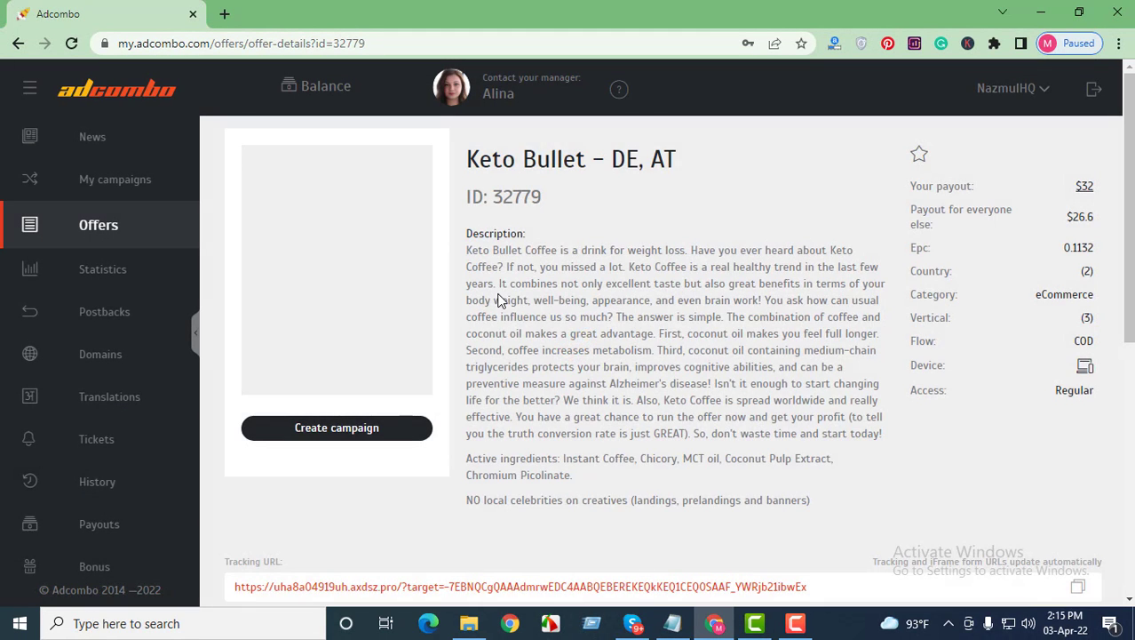
Review the Keto Bullet offer's description, payout and creatives, and expand its full list of landings.
{"action": "scroll", "coordinate": [499, 300], "scroll_direction": "down", "scroll_amount": 1}
{"action": "scroll", "coordinate": [499, 300], "scroll_direction": "up", "scroll_amount": 1}
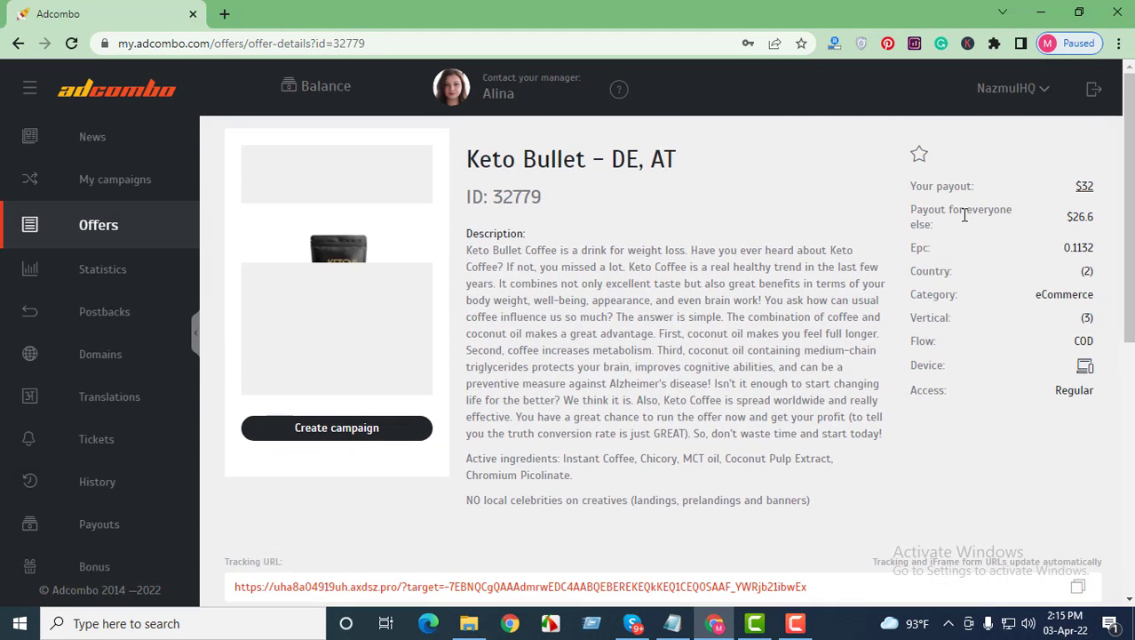
{"action": "scroll", "coordinate": [540, 340], "scroll_direction": "down", "scroll_amount": 4}
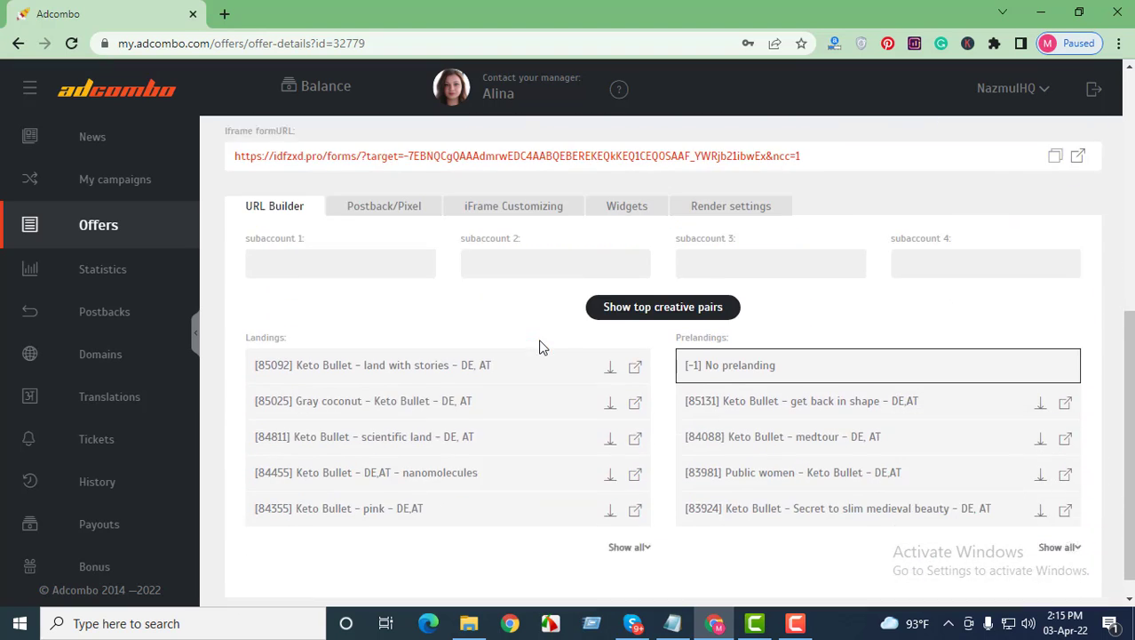
{"action": "scroll", "coordinate": [539, 347], "scroll_direction": "up", "scroll_amount": 3}
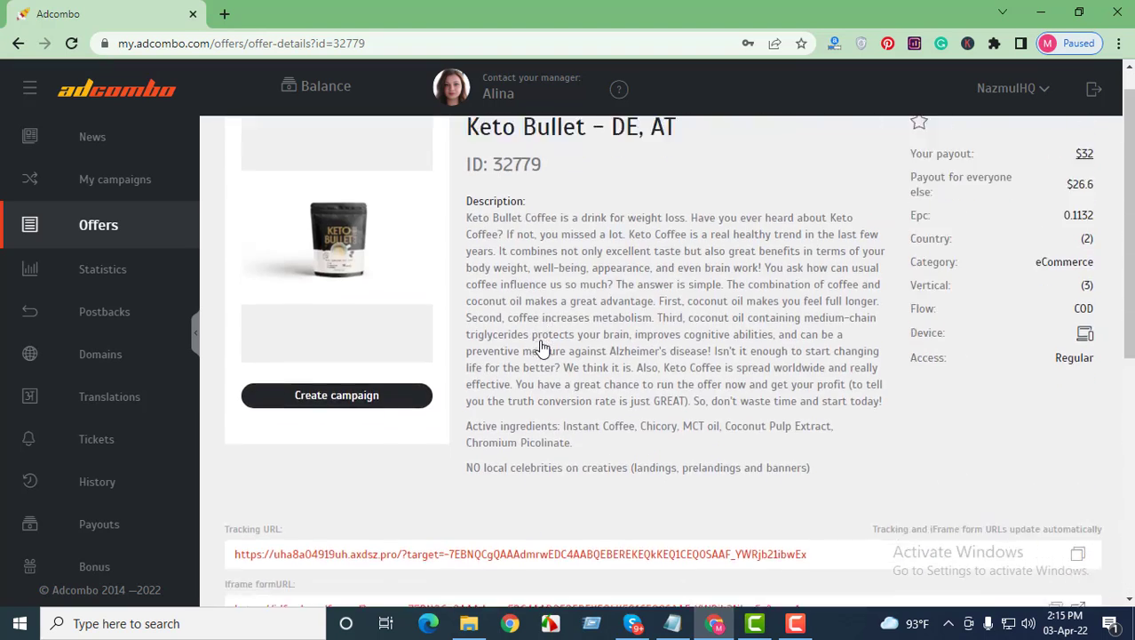
{"action": "scroll", "coordinate": [539, 347], "scroll_direction": "down", "scroll_amount": 5}
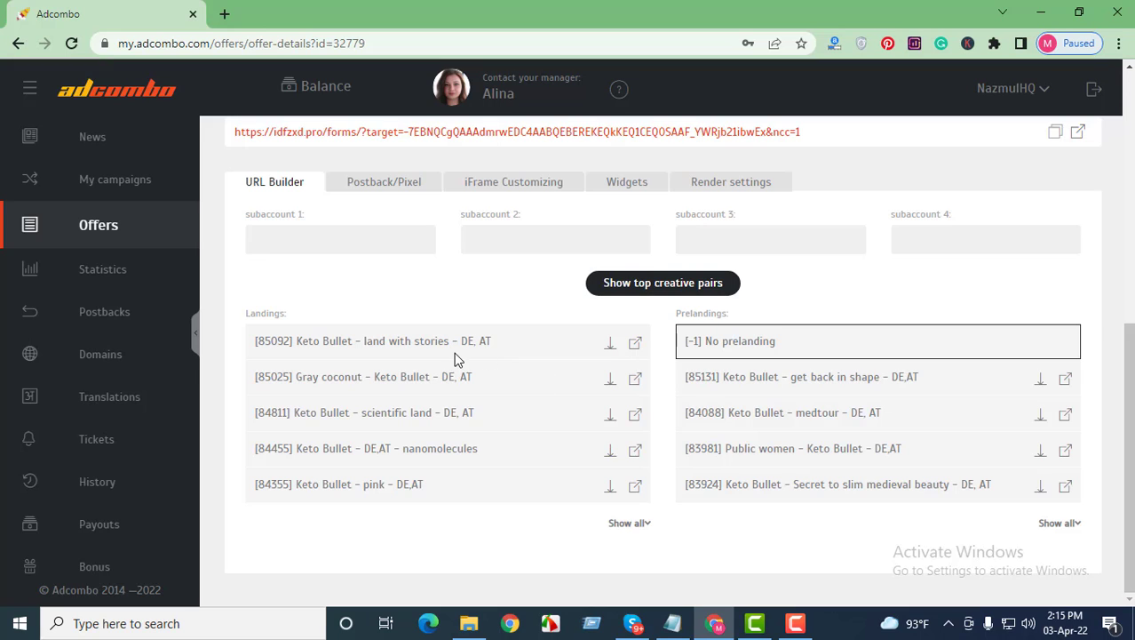
{"action": "left_click", "coordinate": [622, 524]}
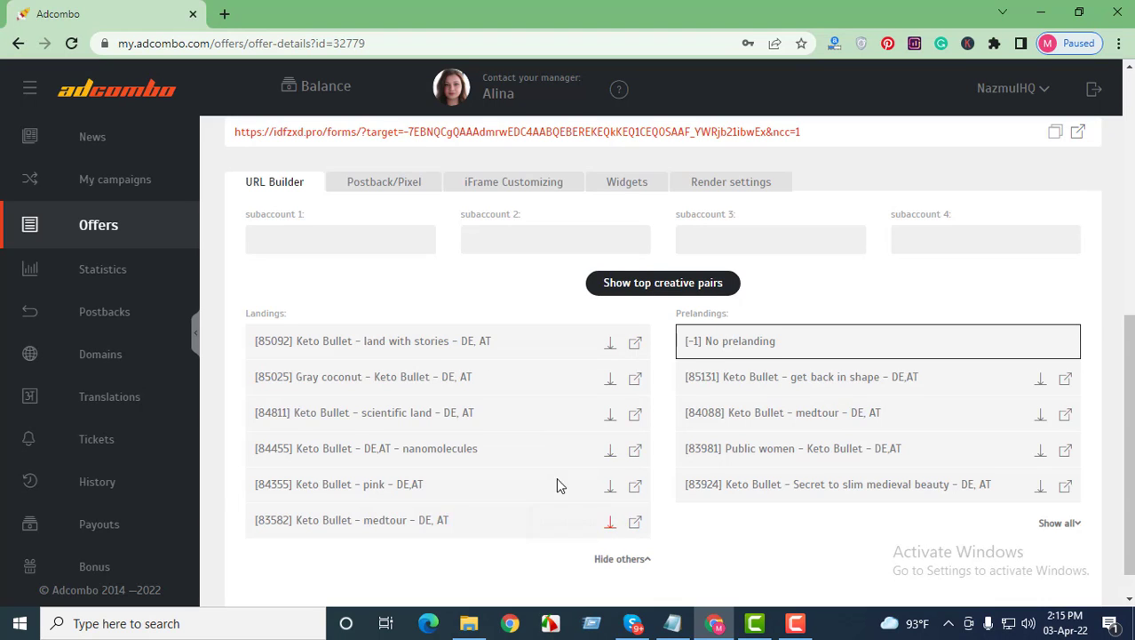
{"action": "scroll", "coordinate": [533, 453], "scroll_direction": "down", "scroll_amount": 1}
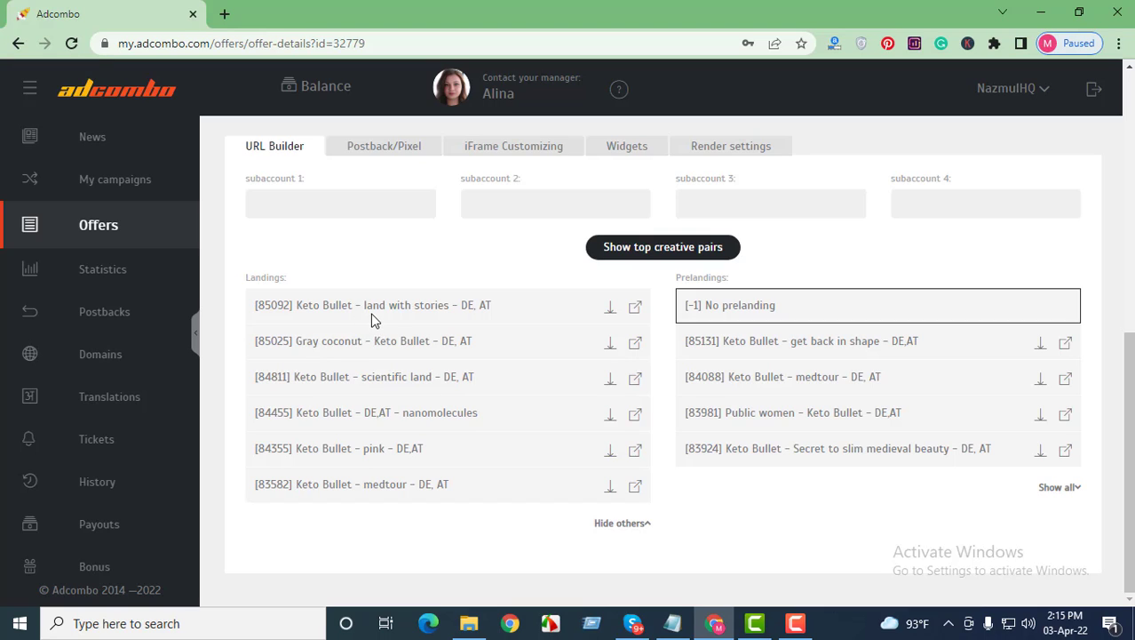
Try to preview landings 85092 and 85025, and download landing 84811, Keto Bullet - scientific land.
{"action": "left_click", "coordinate": [634, 311]}
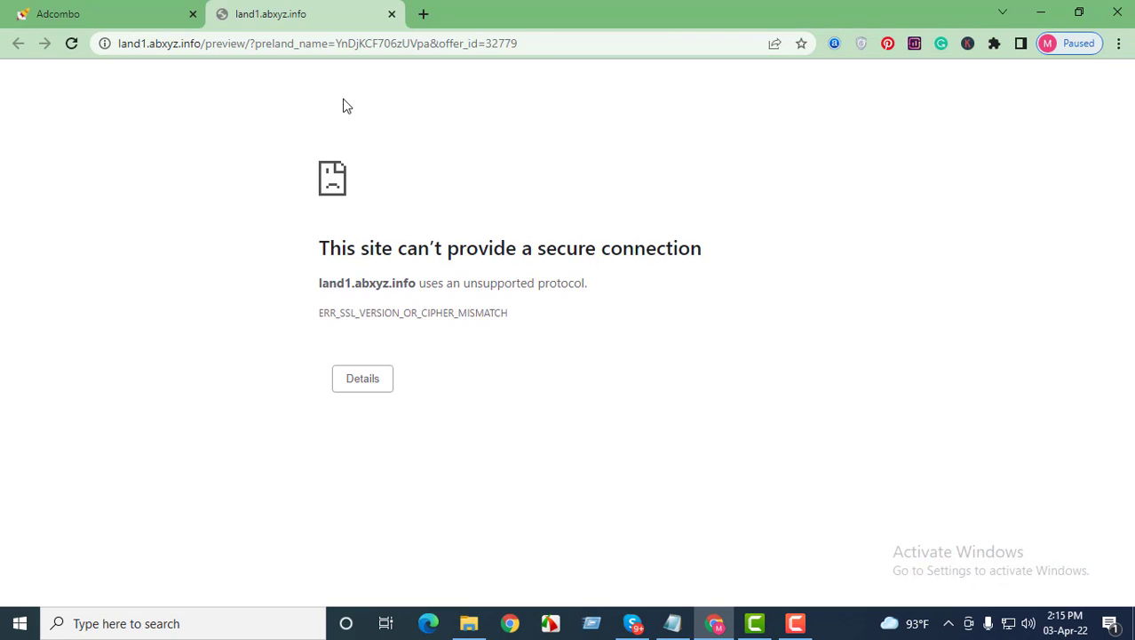
{"action": "left_click", "coordinate": [391, 14]}
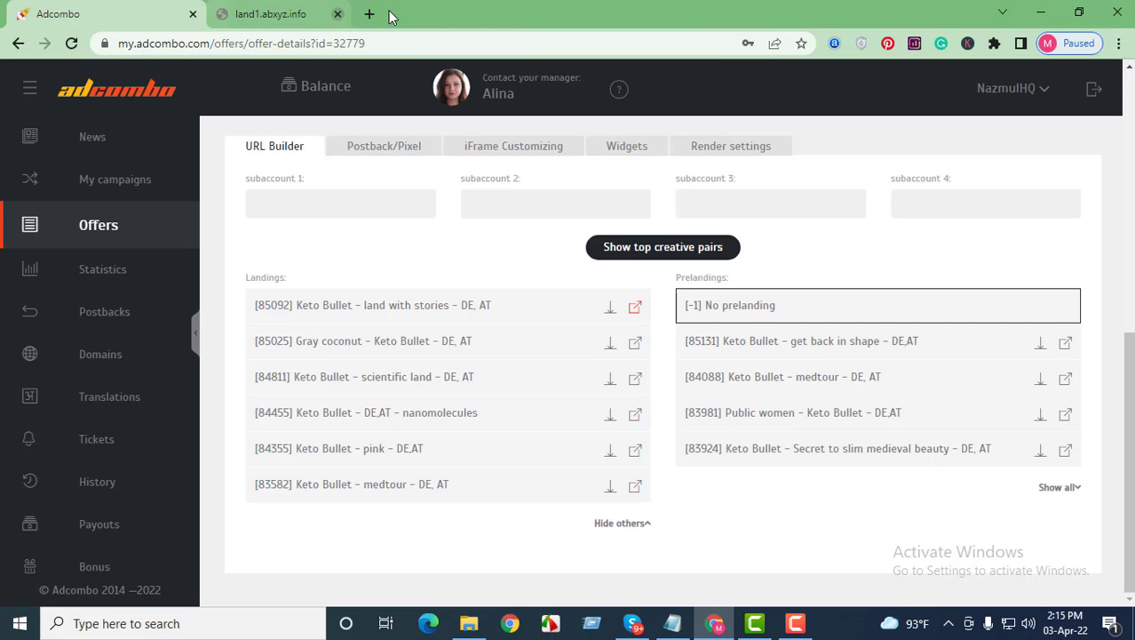
{"action": "left_click", "coordinate": [635, 353]}
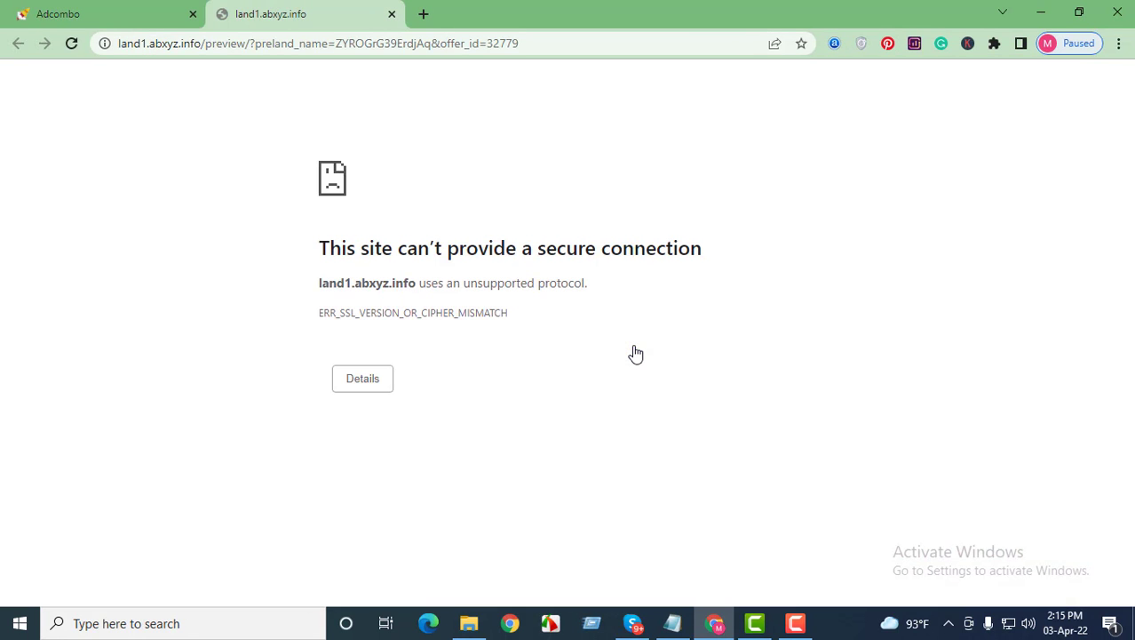
{"action": "left_click", "coordinate": [392, 14]}
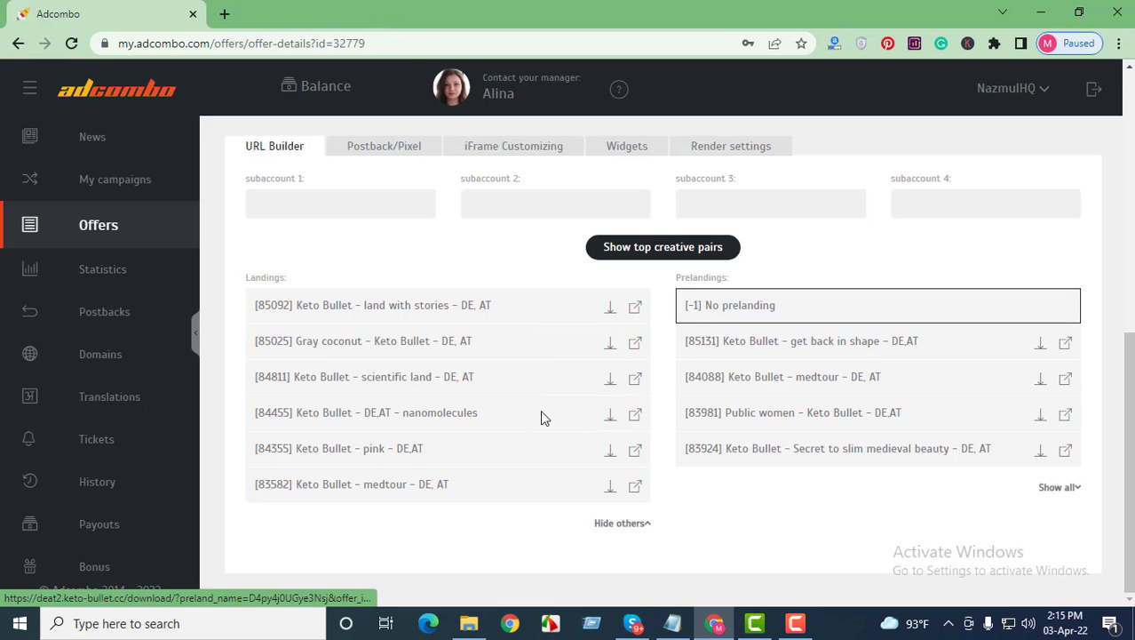
{"action": "left_click", "coordinate": [611, 382]}
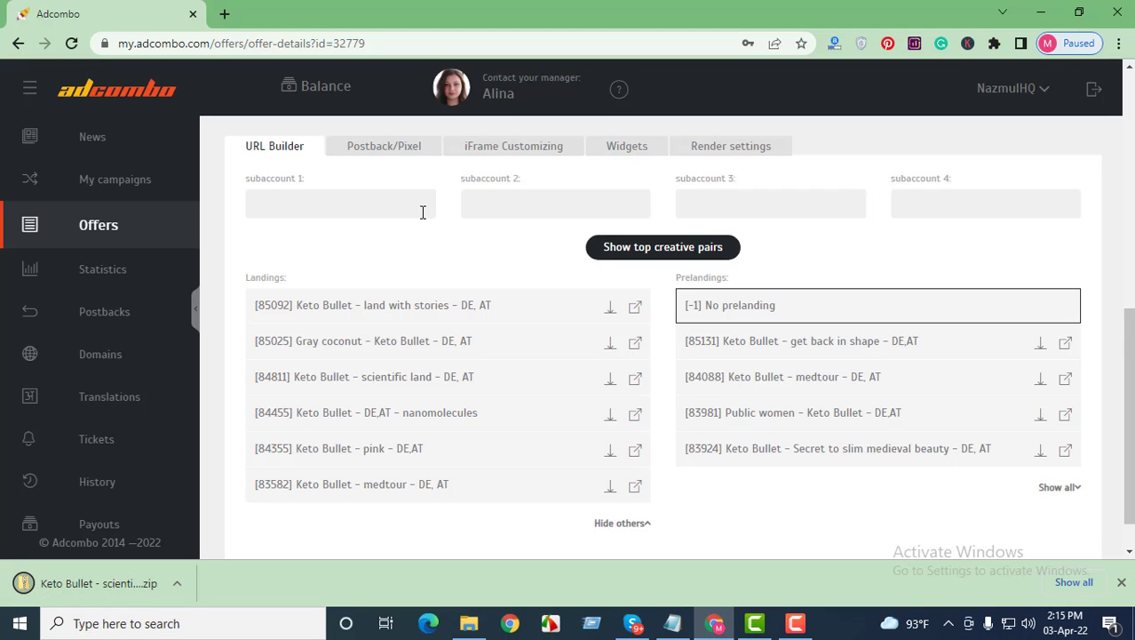
Switch to the open Notepad note, add a long dashed separator line below the suggested product list, and minimize the note.
{"action": "left_click", "coordinate": [673, 623]}
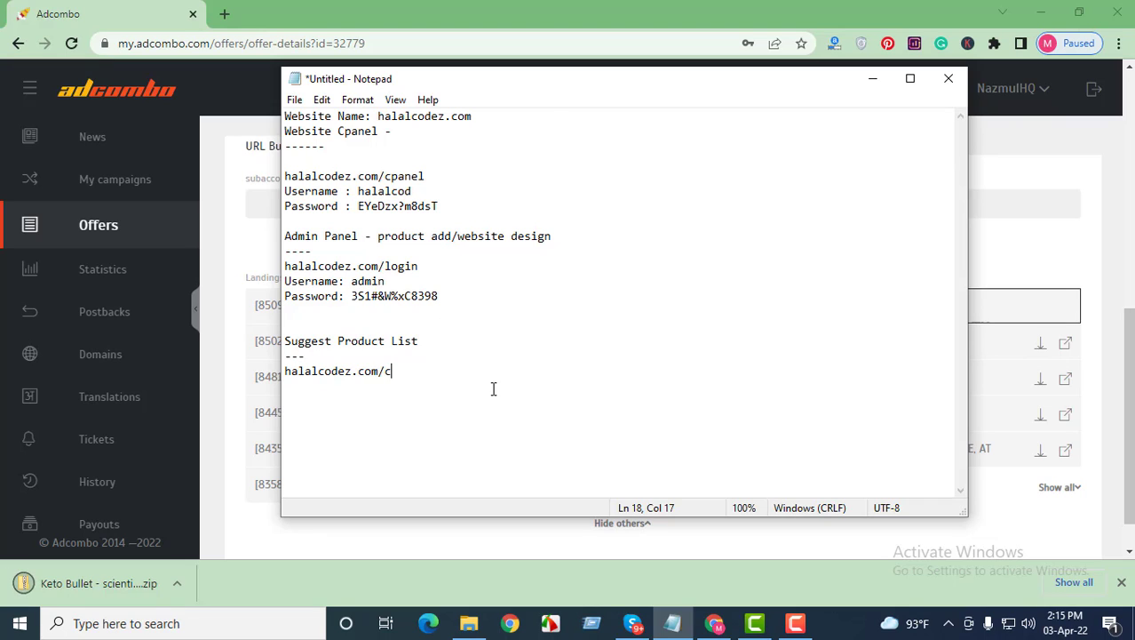
{"action": "key", "text": "Return"}
{"action": "key", "text": "Return"}
{"action": "type", "text": "--------------------------------------------------"}
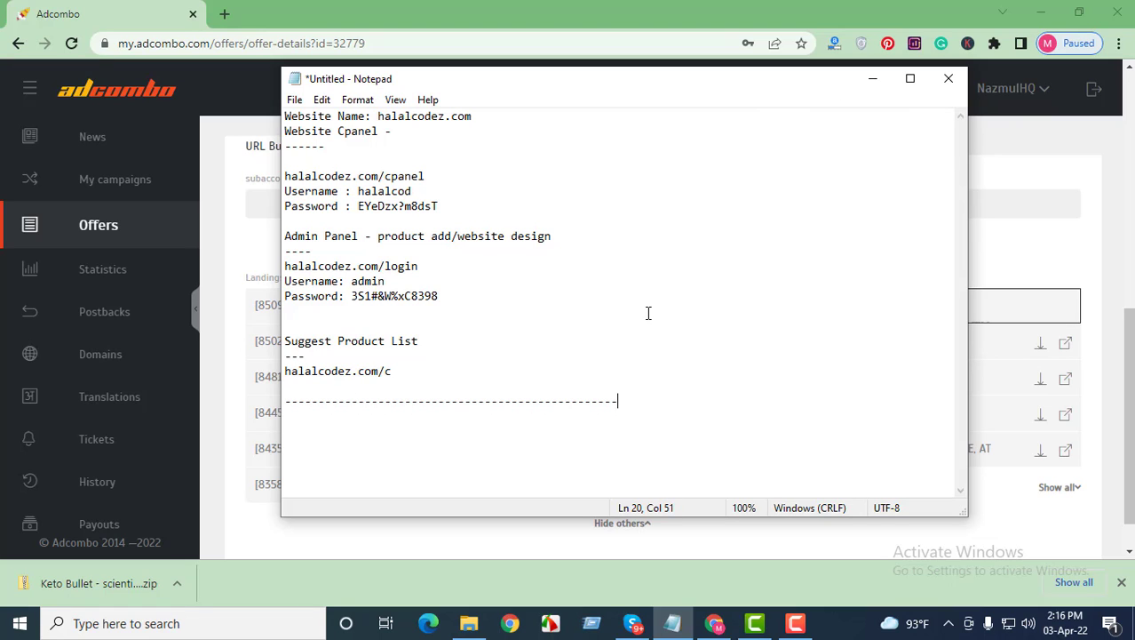
{"action": "key", "text": "Return"}
{"action": "left_click", "coordinate": [872, 79]}
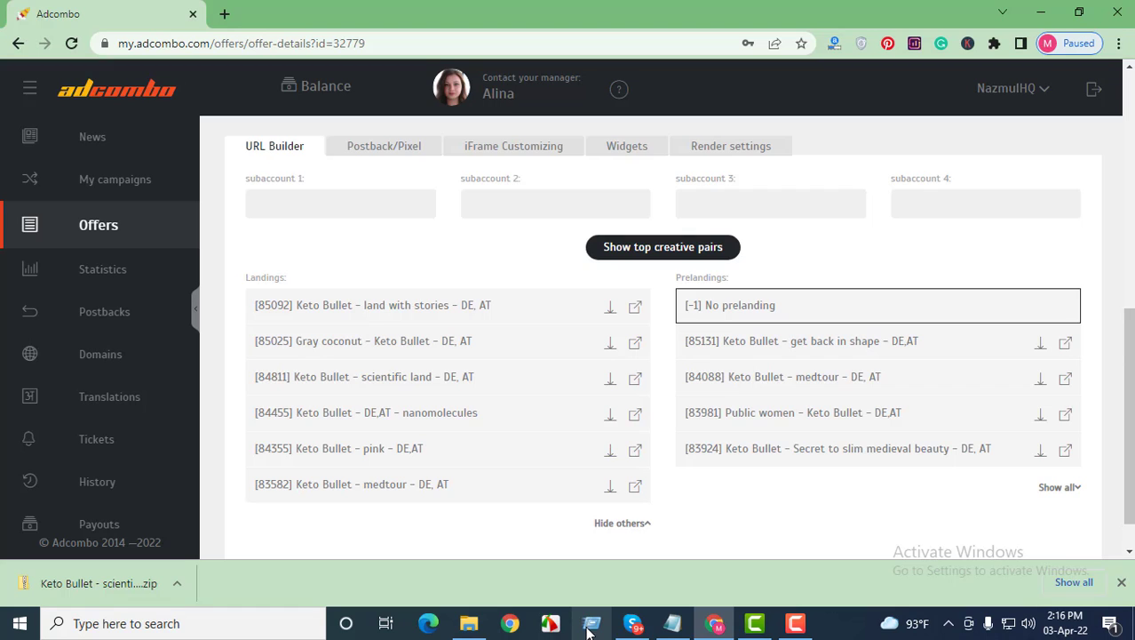
Open a new blank Notepad document and enter the labels "Offer ID :" and "GEO :" on separate lines.
{"action": "left_click", "coordinate": [243, 625]}
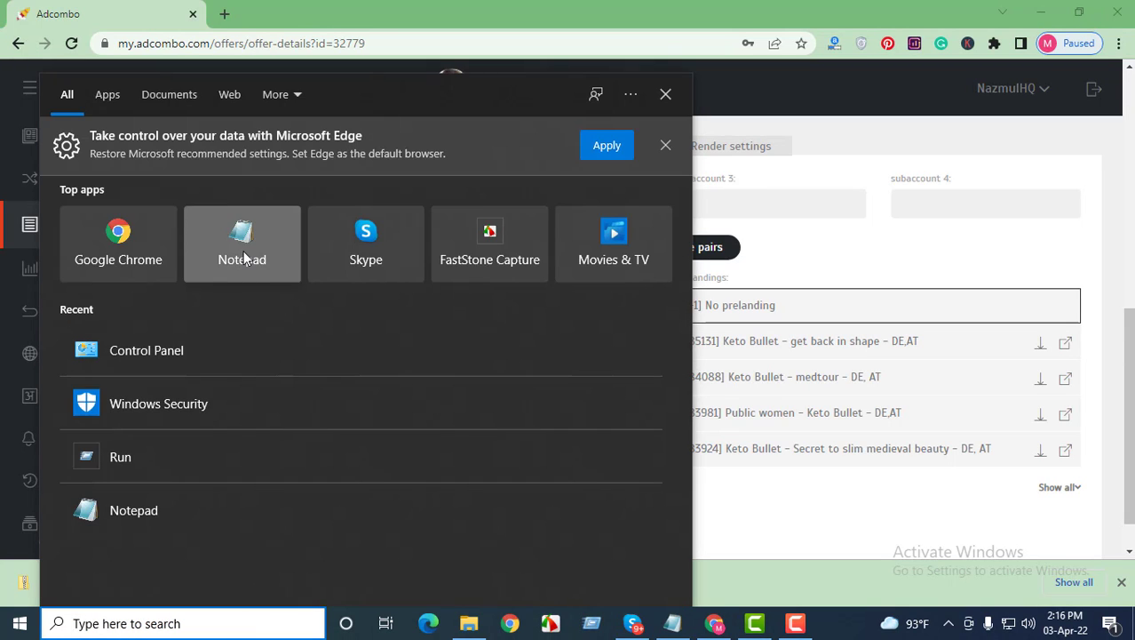
{"action": "left_click", "coordinate": [245, 257]}
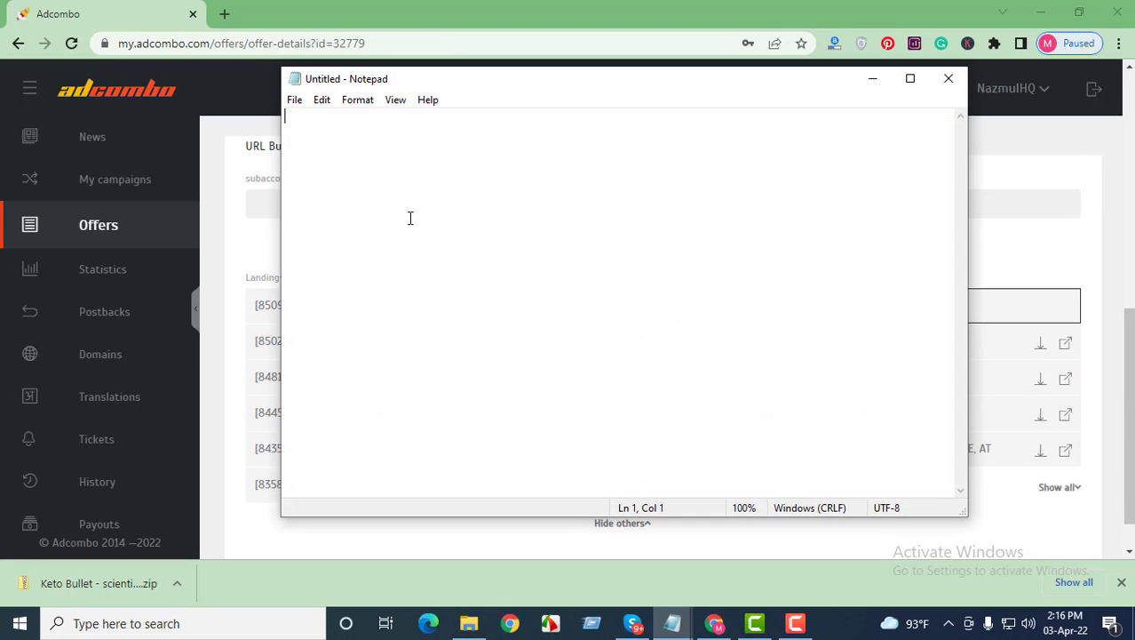
{"action": "type", "text": "Off"}
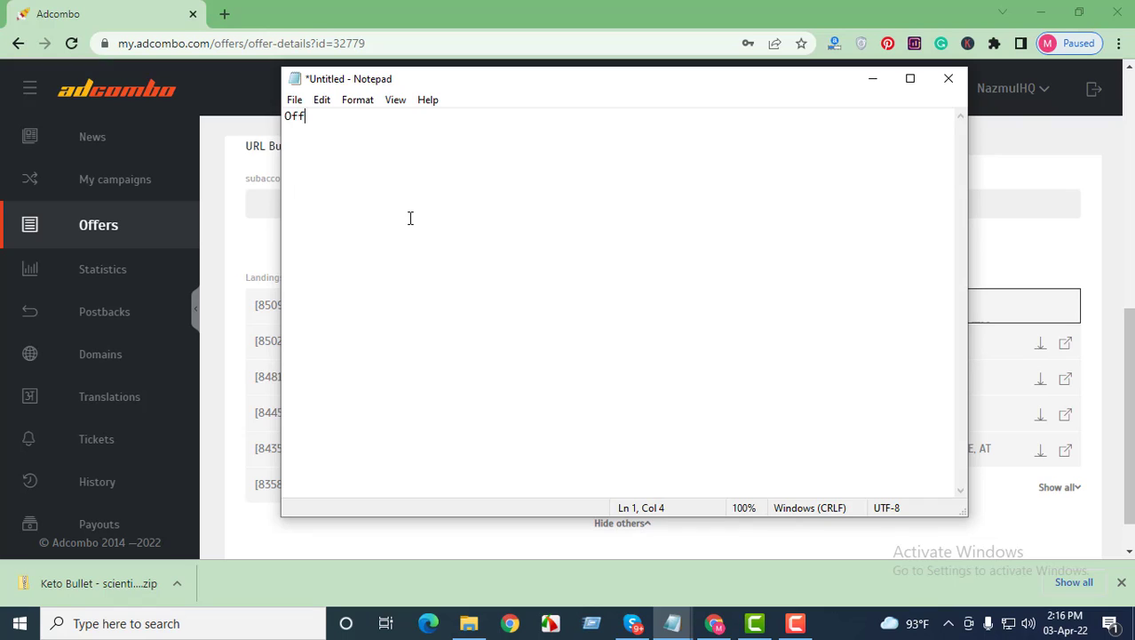
{"action": "type", "text": "er ID :"}
{"action": "key", "text": "Return"}
{"action": "type", "text": "GEO :"}
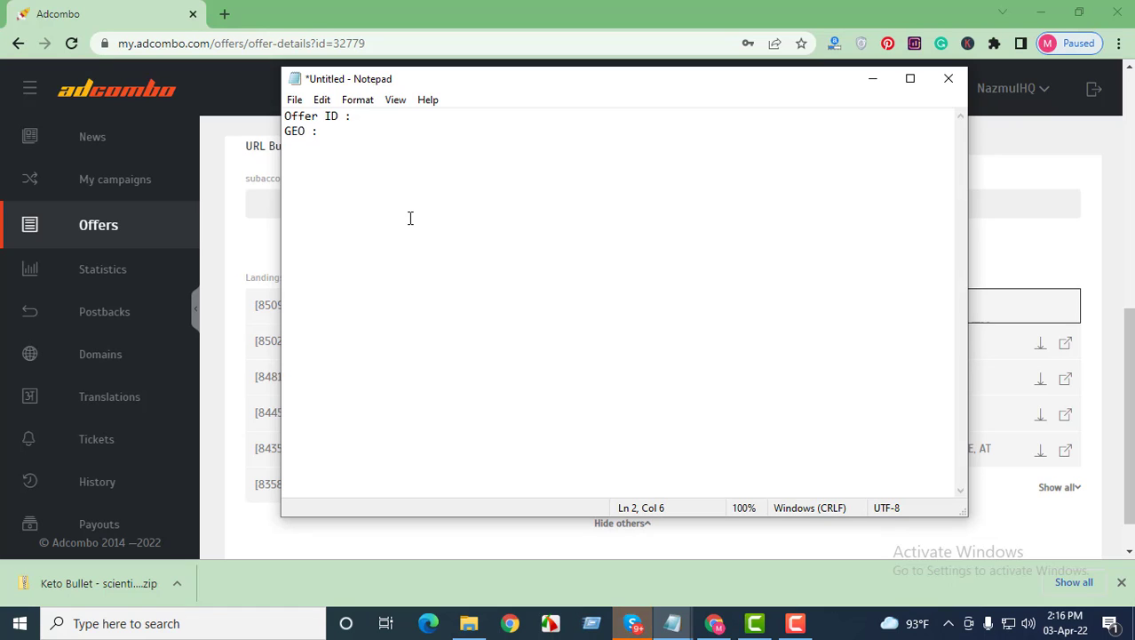
Add the lines "Price :" and "Adcombo api :" below the GEO label and minimize the note.
{"action": "key", "text": "Return"}
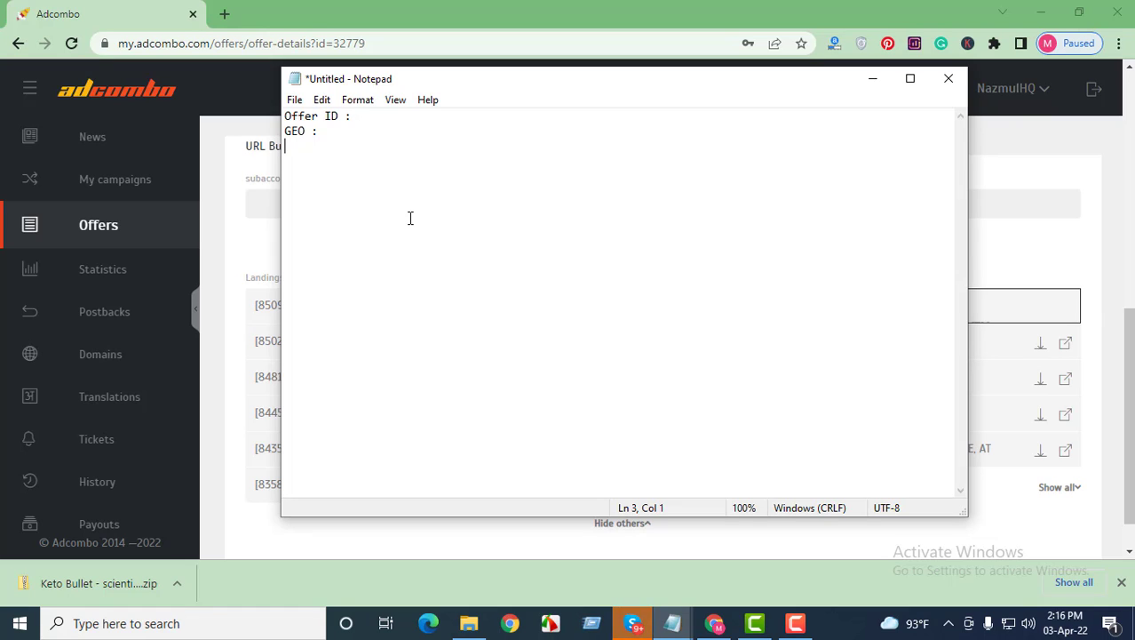
{"action": "type", "text": "Price :"}
{"action": "key", "text": "Return"}
{"action": "type", "text": "Adcombo "}
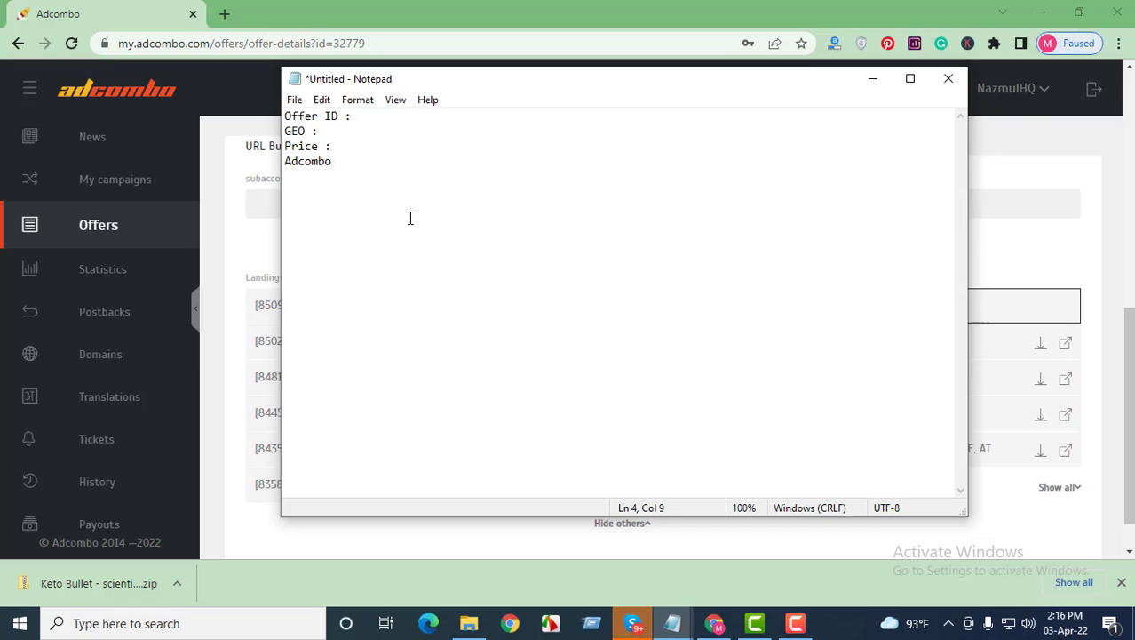
{"action": "type", "text": "api :"}
{"action": "left_click", "coordinate": [876, 85]}
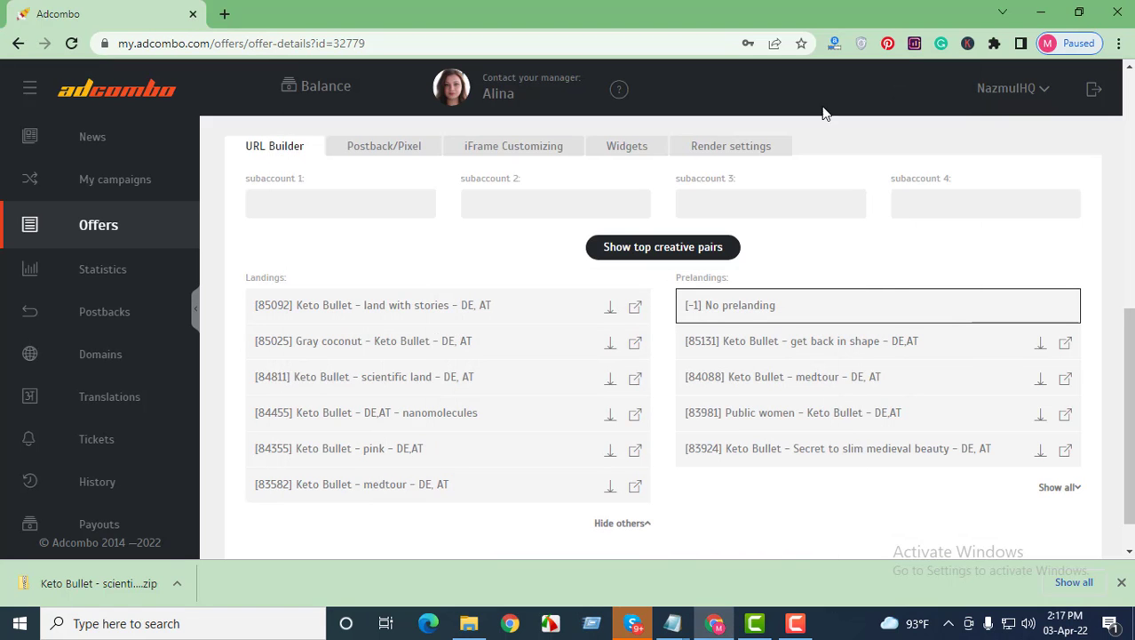
Enter the Keto Bullet offer's ID 32779 after the "Offer ID :" label in the new note and minimize the note.
{"action": "scroll", "coordinate": [534, 317], "scroll_direction": "up", "scroll_amount": 5}
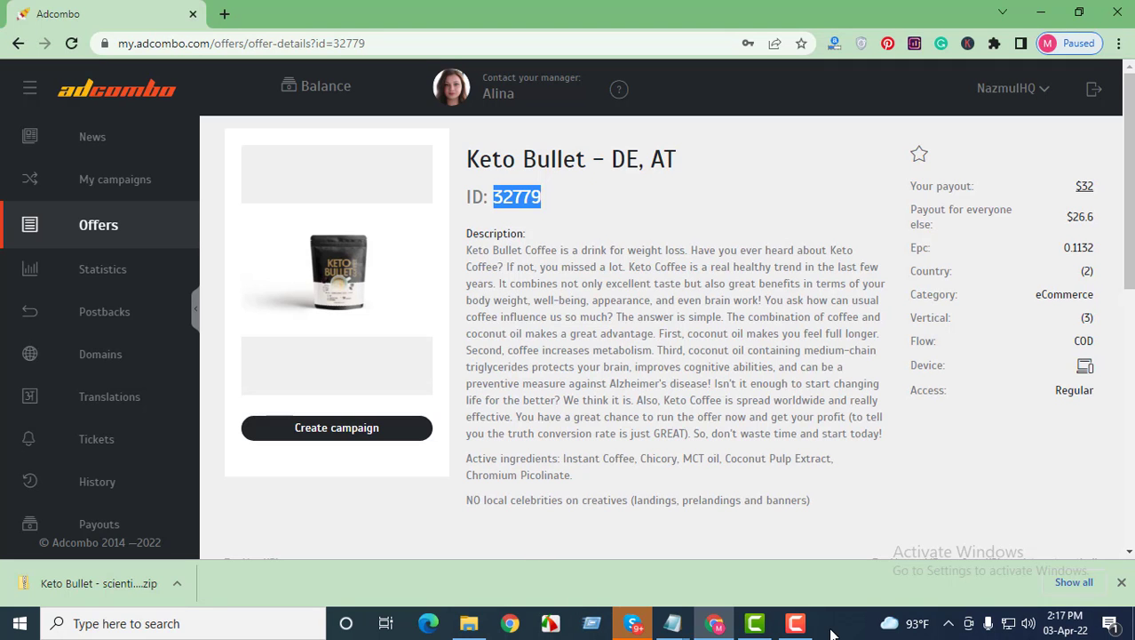
{"action": "left_click", "coordinate": [634, 623]}
{"action": "left_click", "coordinate": [639, 624]}
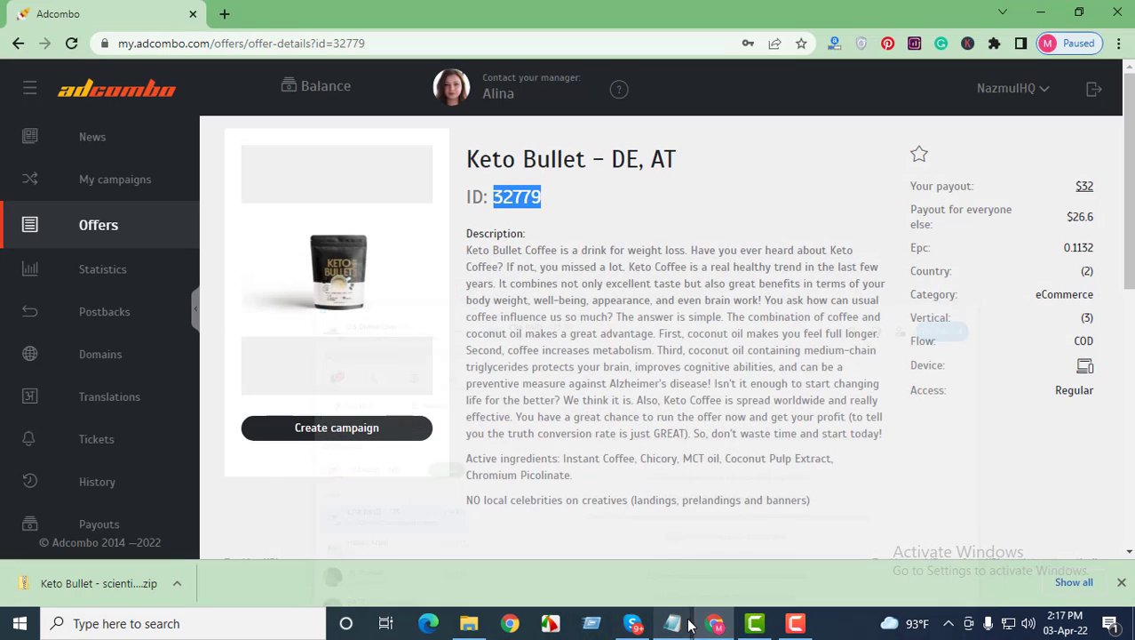
{"action": "mouse_move", "coordinate": [673, 623]}
{"action": "left_click", "coordinate": [706, 551]}
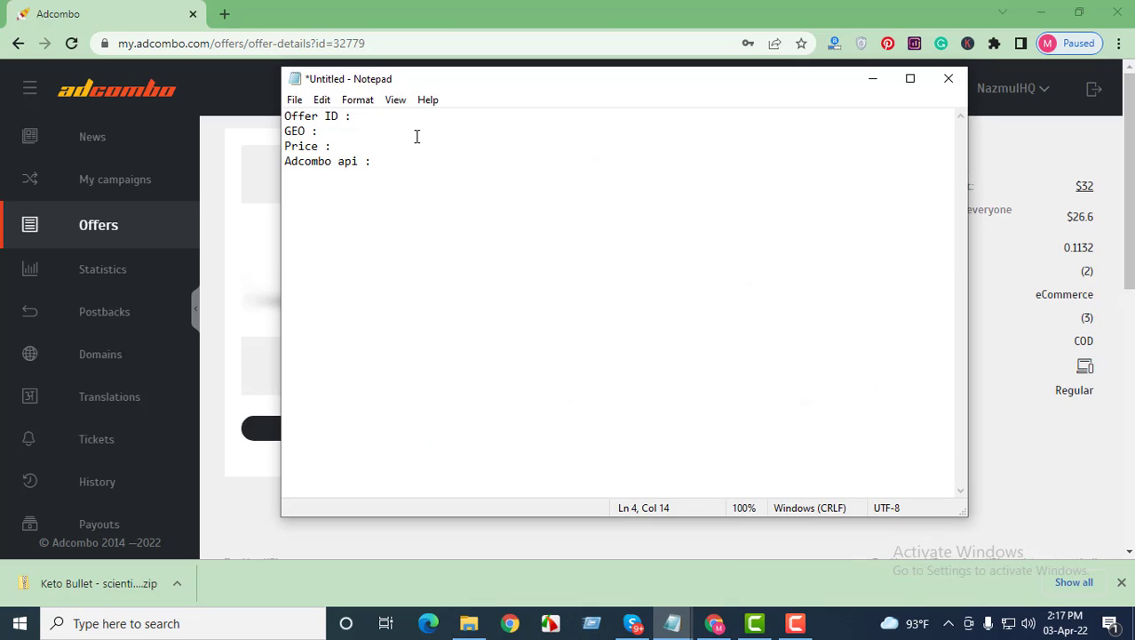
{"action": "left_click", "coordinate": [359, 115]}
{"action": "type", "text": "32779"}
{"action": "left_click", "coordinate": [345, 132]}
{"action": "left_click", "coordinate": [873, 79]}
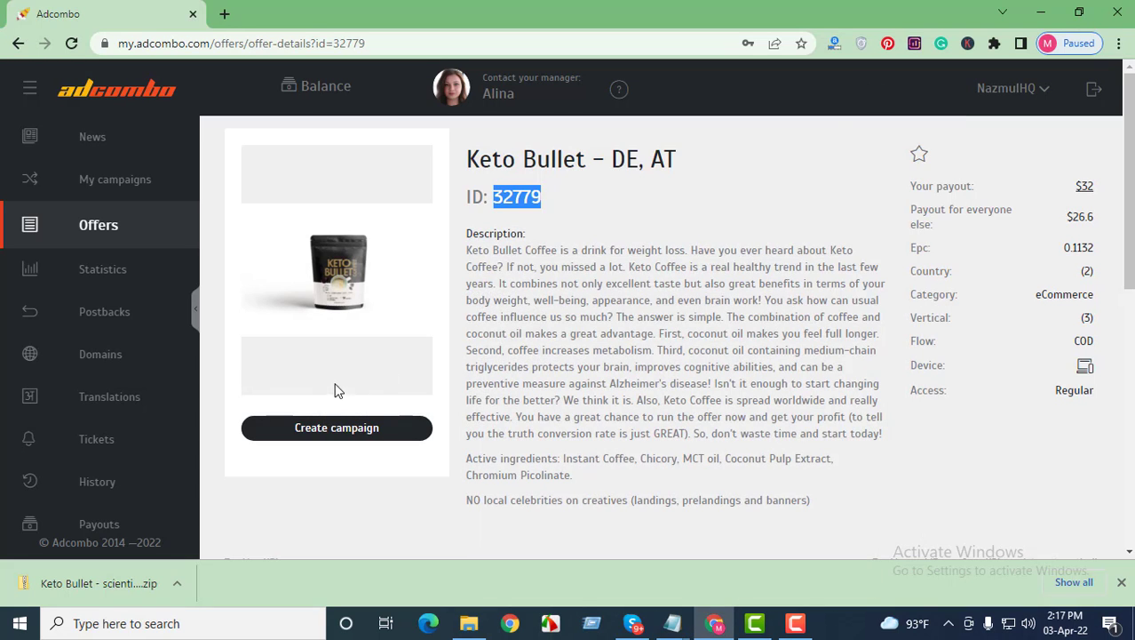
Look over the offer's landings, enter DE after the "GEO :" label in the offer note, and minimize the note.
{"action": "scroll", "coordinate": [811, 251], "scroll_direction": "down", "scroll_amount": 3}
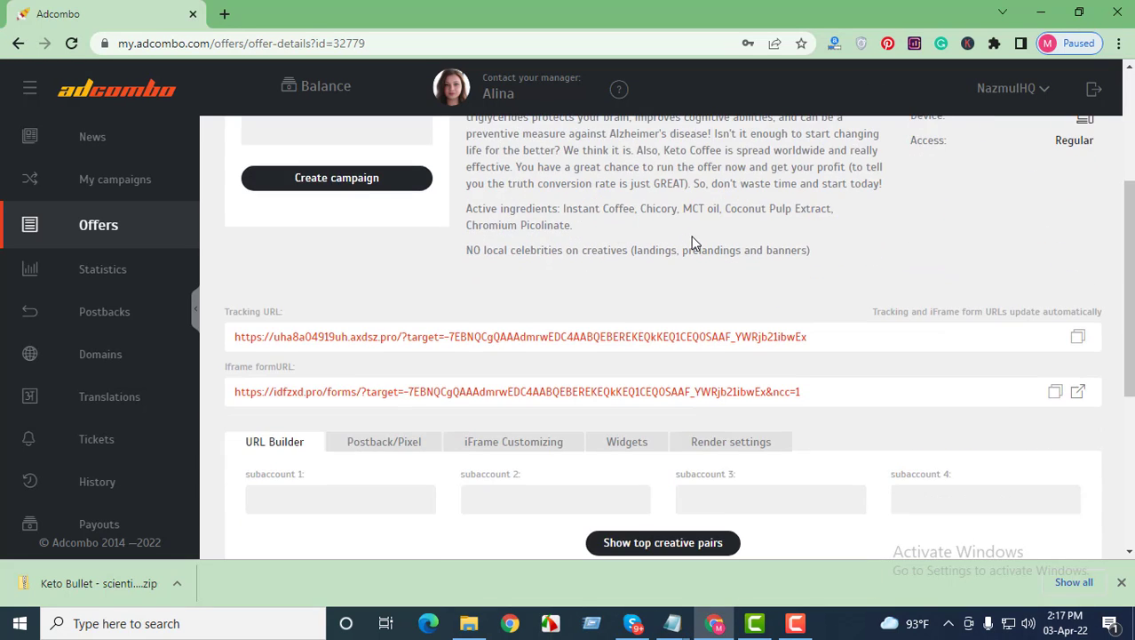
{"action": "scroll", "coordinate": [694, 242], "scroll_direction": "down", "scroll_amount": 4}
{"action": "scroll", "coordinate": [693, 233], "scroll_direction": "up", "scroll_amount": 1}
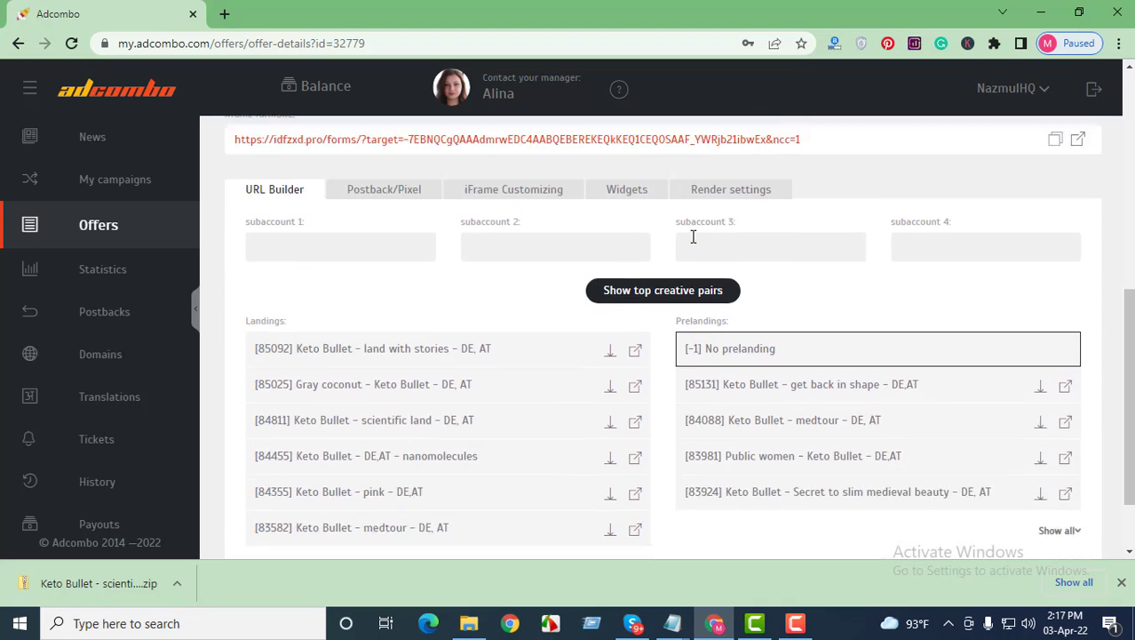
{"action": "scroll", "coordinate": [694, 236], "scroll_direction": "down", "scroll_amount": 1}
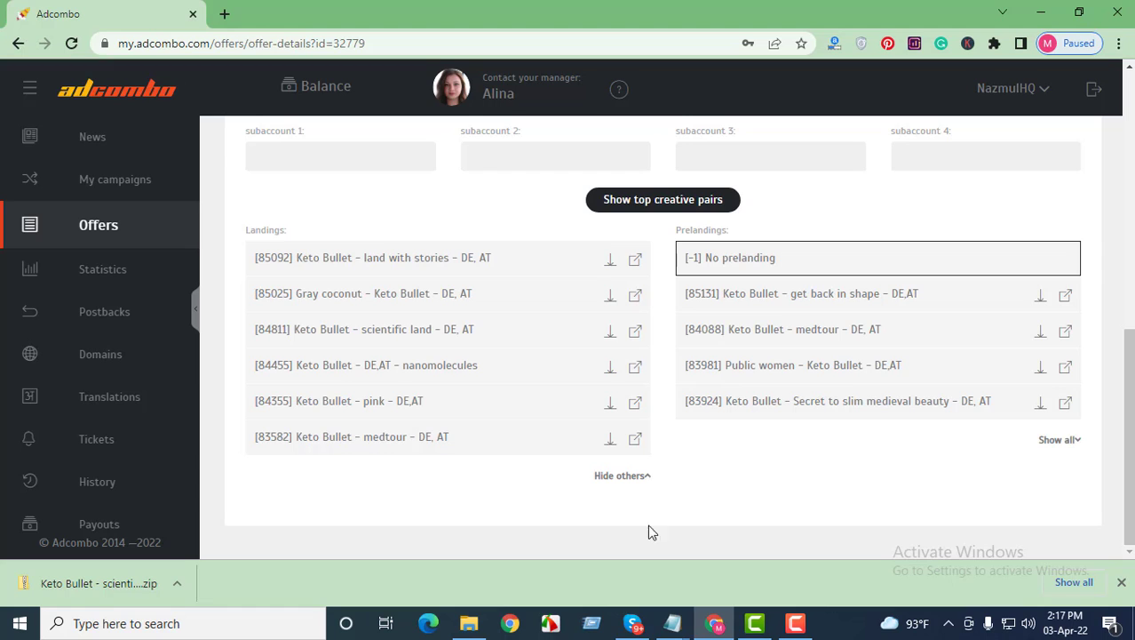
{"action": "mouse_move", "coordinate": [675, 629]}
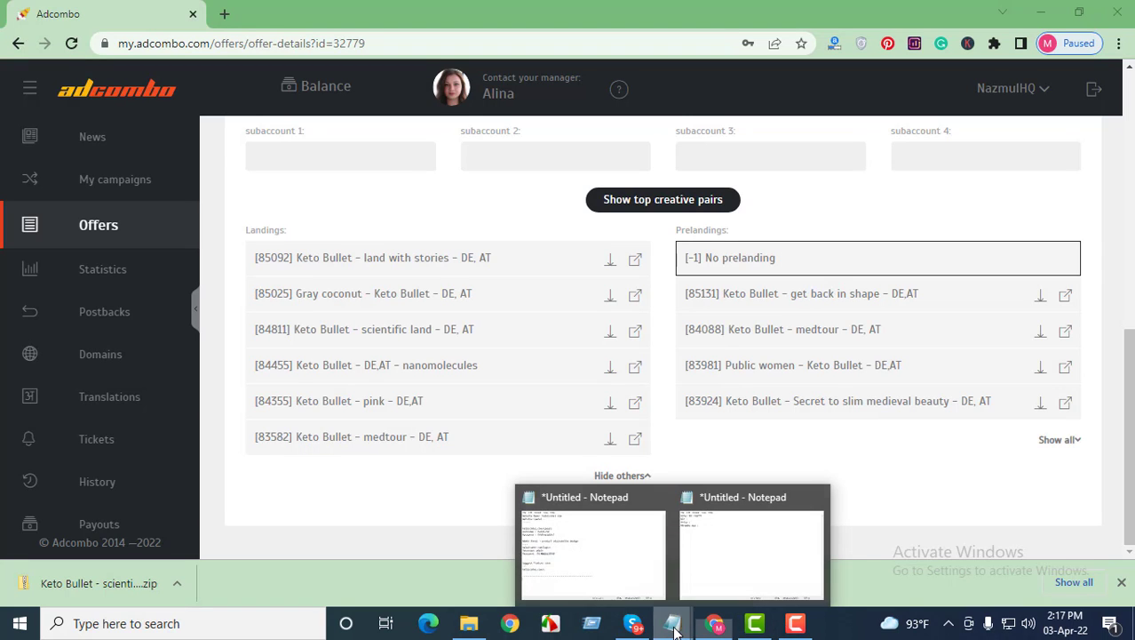
{"action": "left_click", "coordinate": [724, 576]}
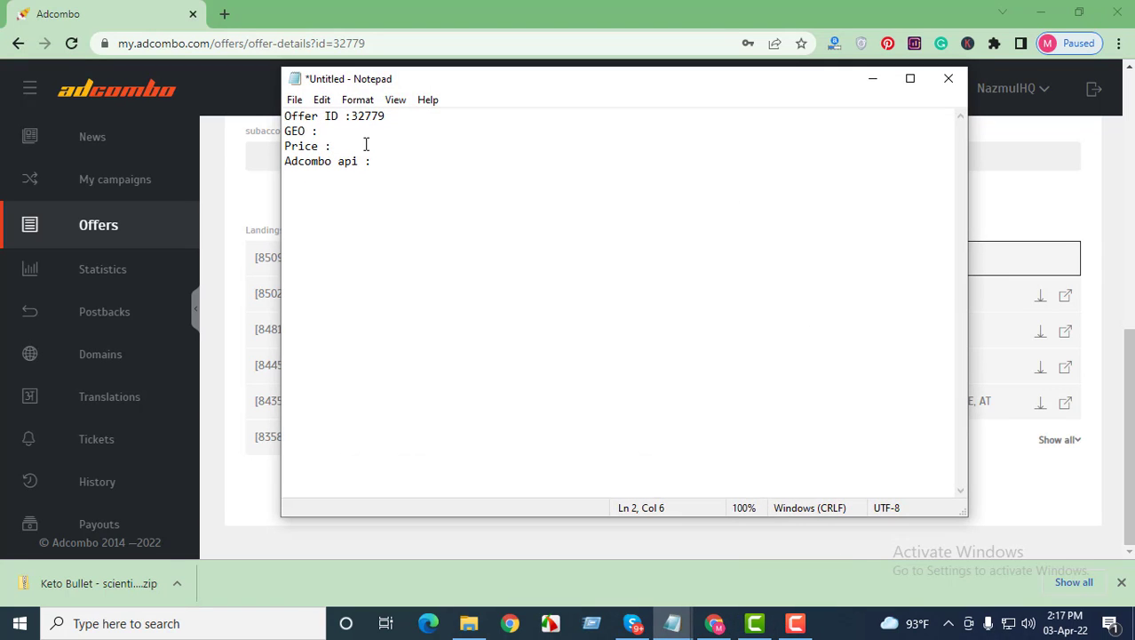
{"action": "type", "text": "DE"}
{"action": "left_click", "coordinate": [334, 146]}
{"action": "left_click", "coordinate": [872, 78]}
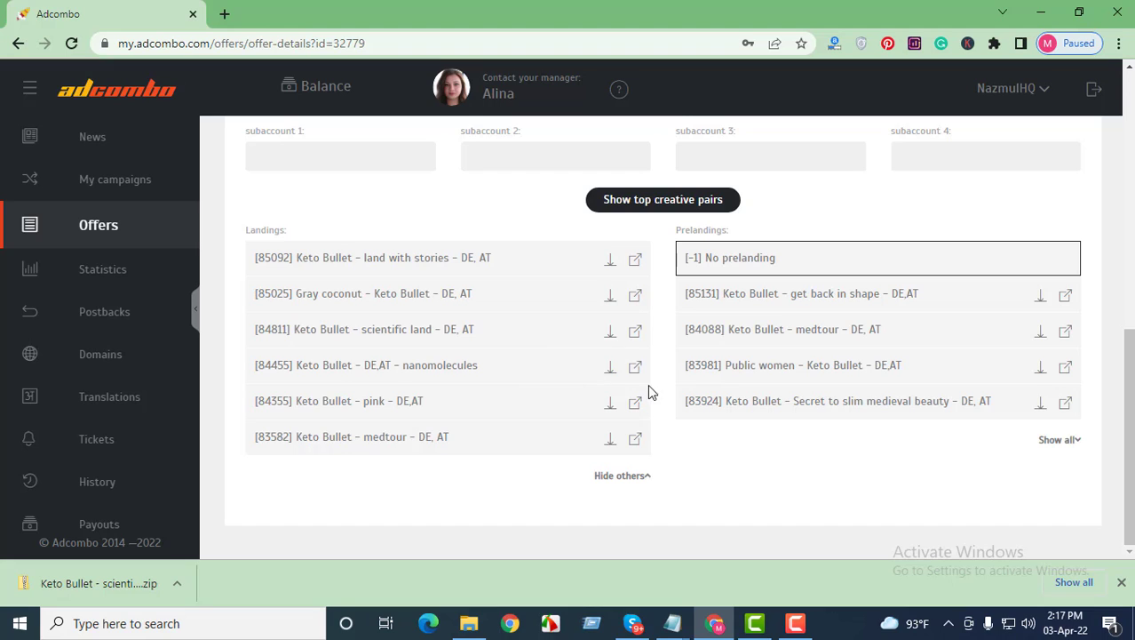
Try to preview landing 84355, Keto Bullet - pink, expand the connection error details and close the preview.
{"action": "left_click", "coordinate": [636, 404]}
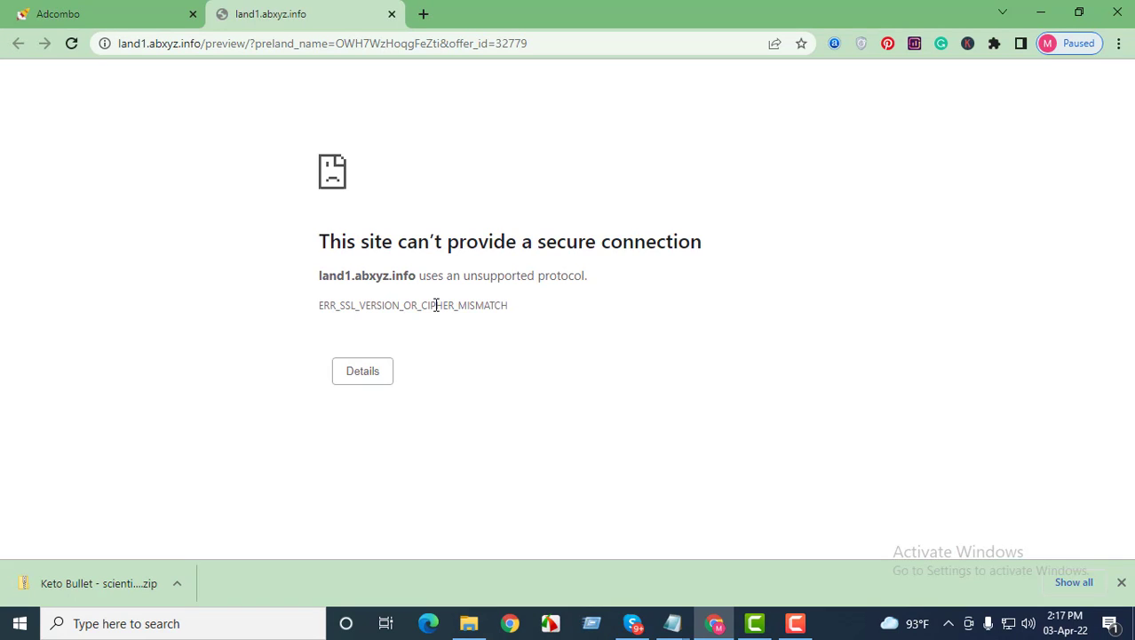
{"action": "left_click", "coordinate": [369, 373]}
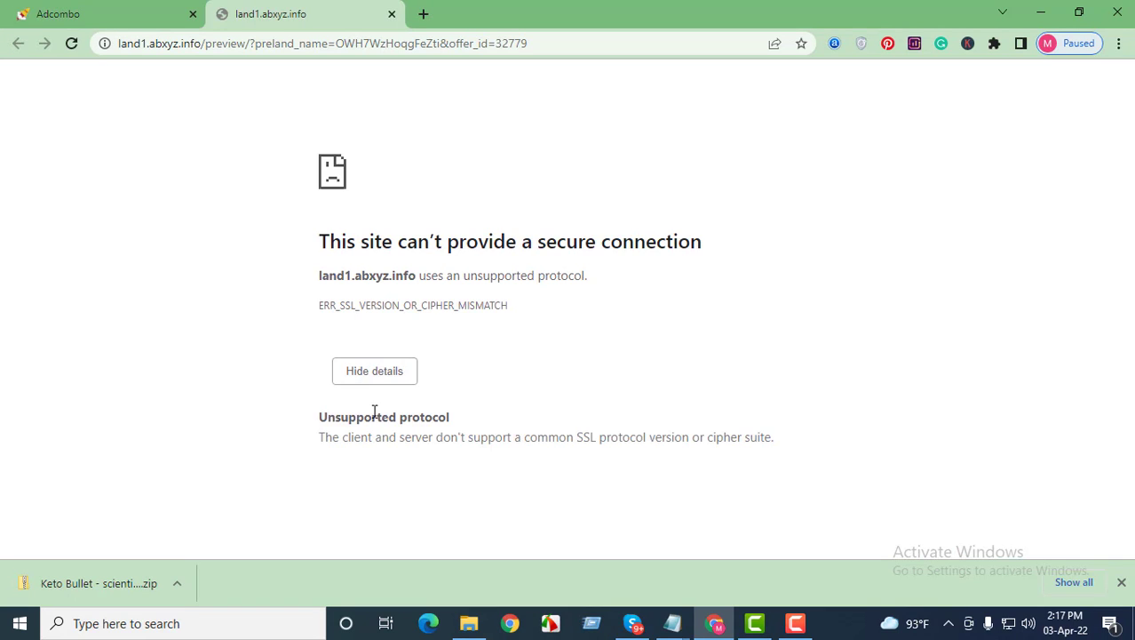
{"action": "left_click", "coordinate": [392, 13]}
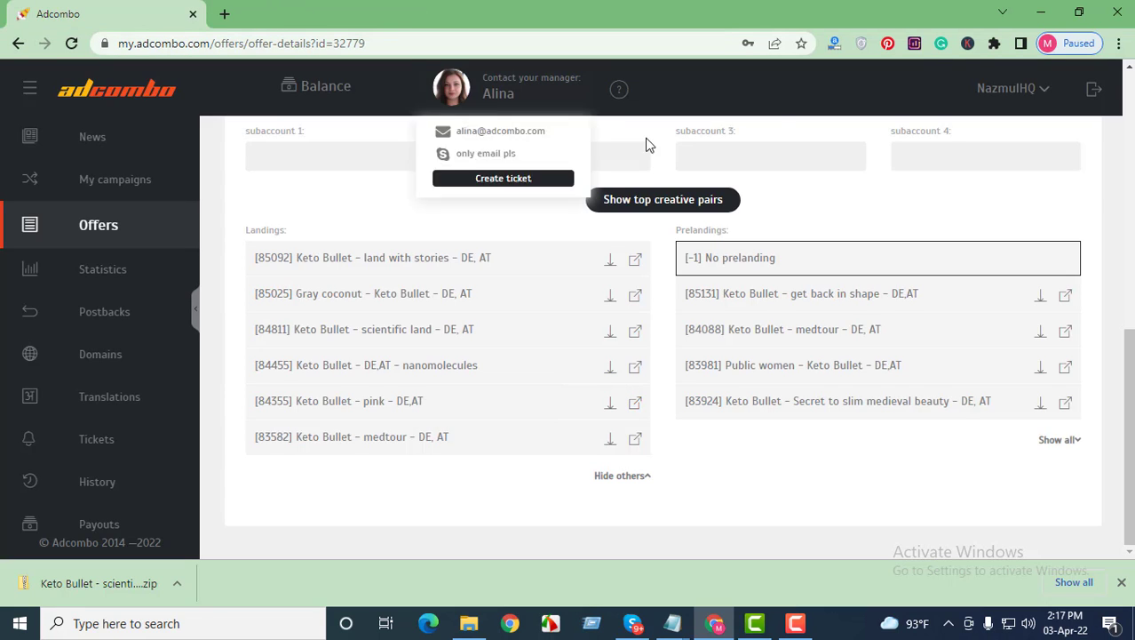
{"action": "left_click", "coordinate": [995, 43]}
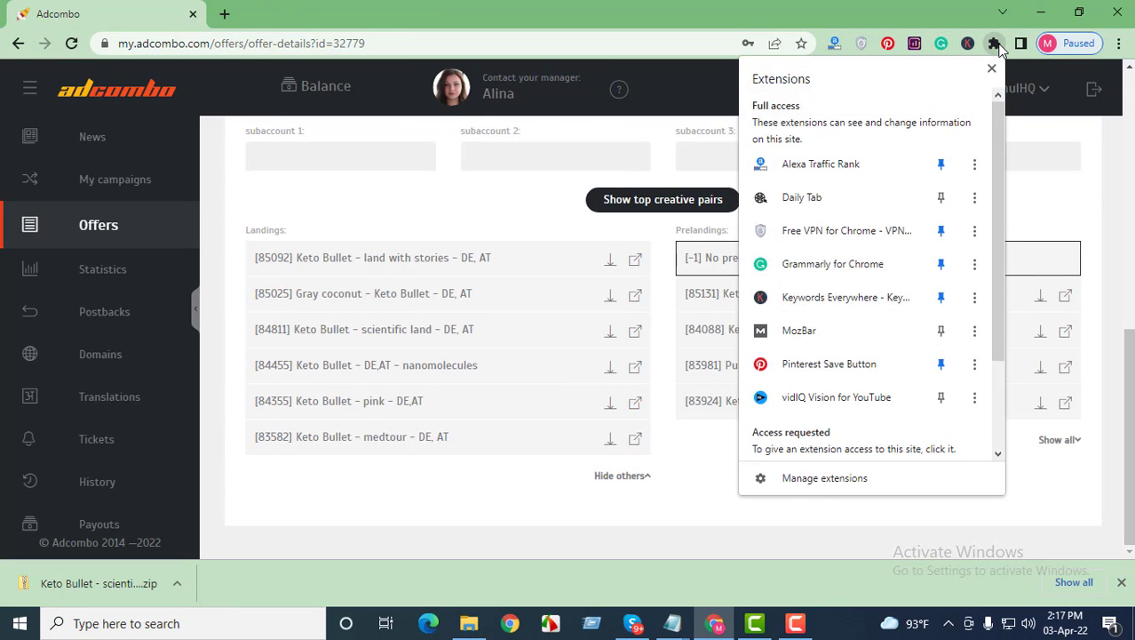
{"action": "scroll", "coordinate": [853, 299], "scroll_direction": "down", "scroll_amount": 3}
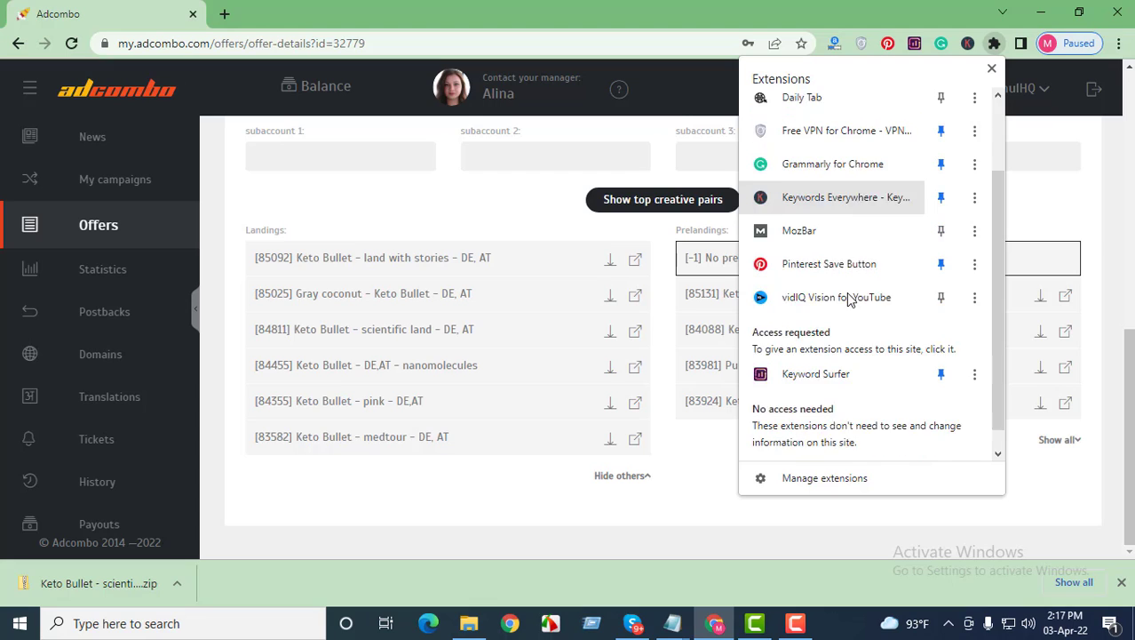
{"action": "scroll", "coordinate": [844, 342], "scroll_direction": "up", "scroll_amount": 3}
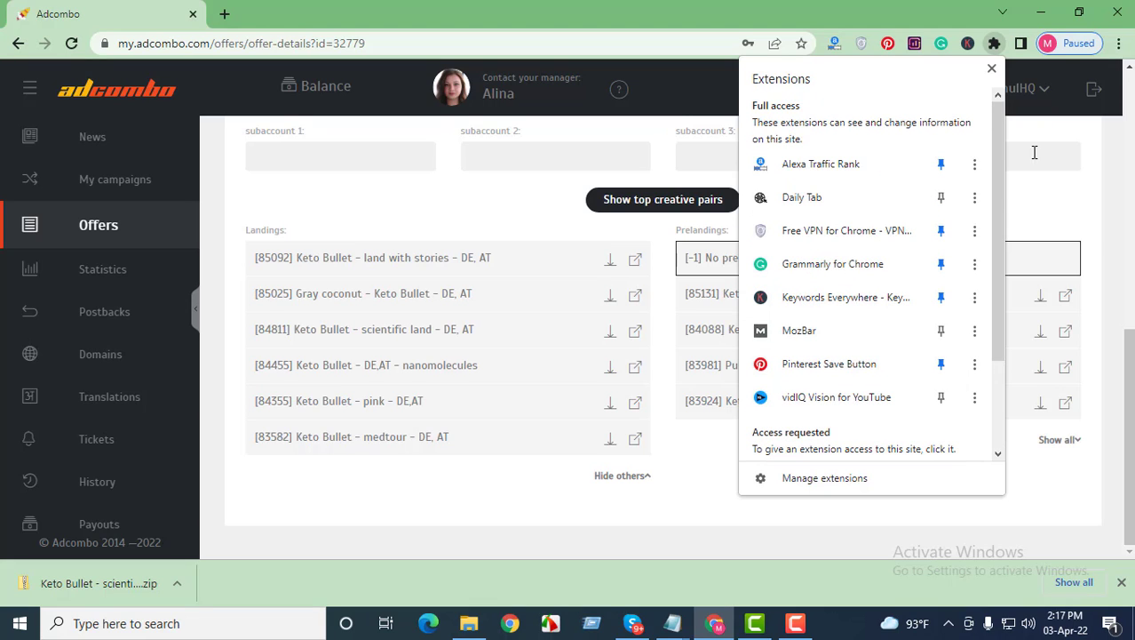
{"action": "left_click", "coordinate": [1045, 115]}
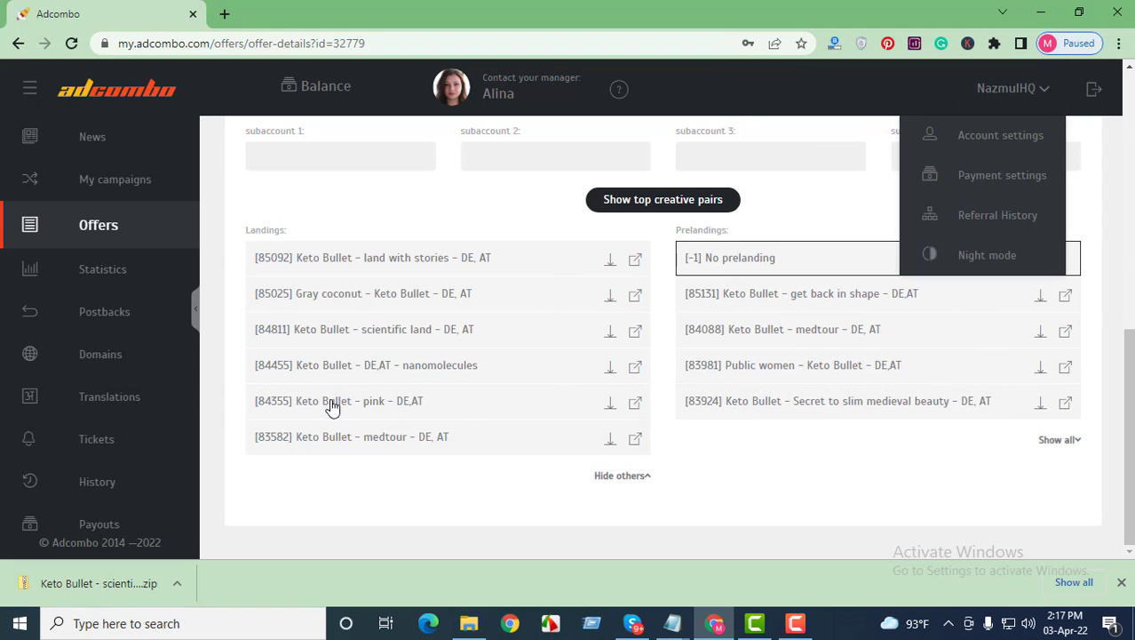
{"action": "left_click", "coordinate": [632, 459]}
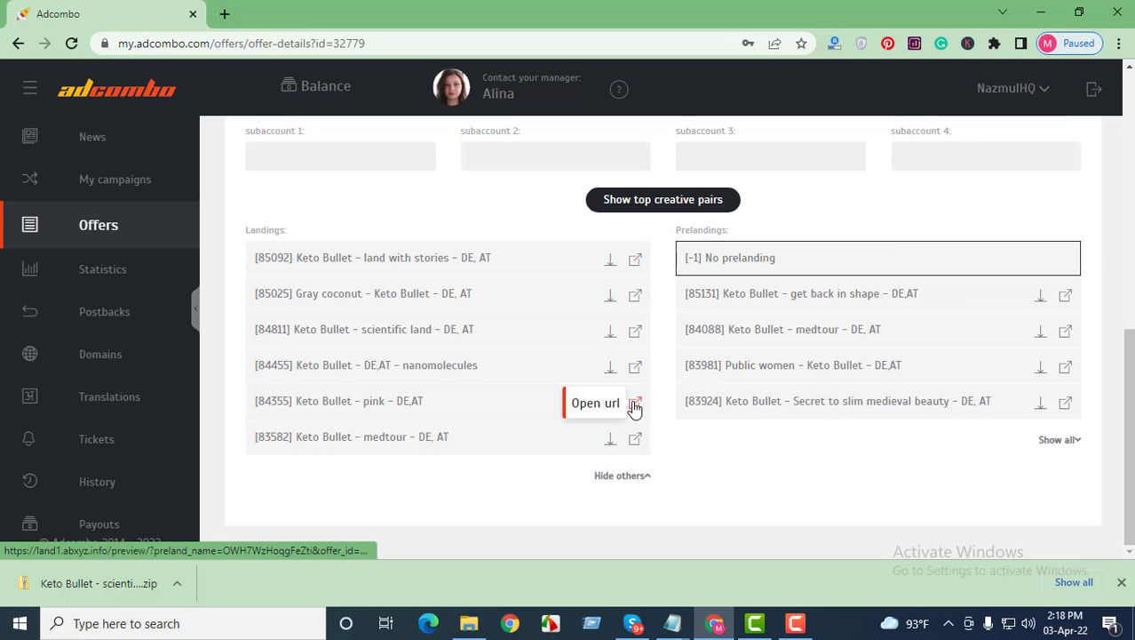
Copy the offer's tracking URL and open it in a new browser tab.
{"action": "scroll", "coordinate": [490, 482], "scroll_direction": "up", "scroll_amount": 5}
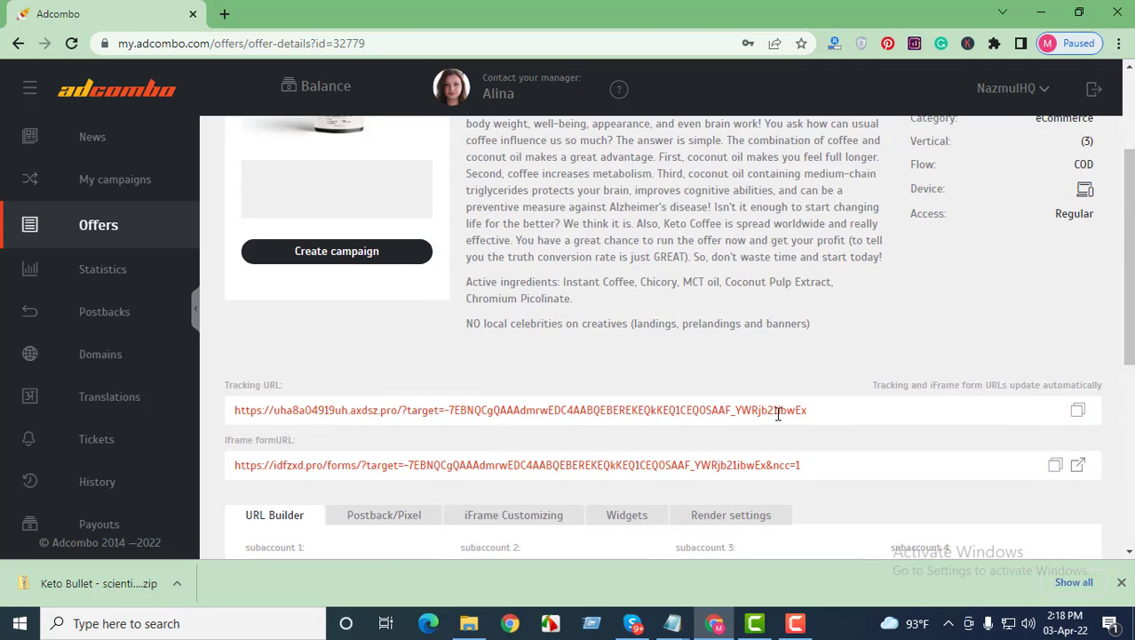
{"action": "left_click", "coordinate": [1077, 409]}
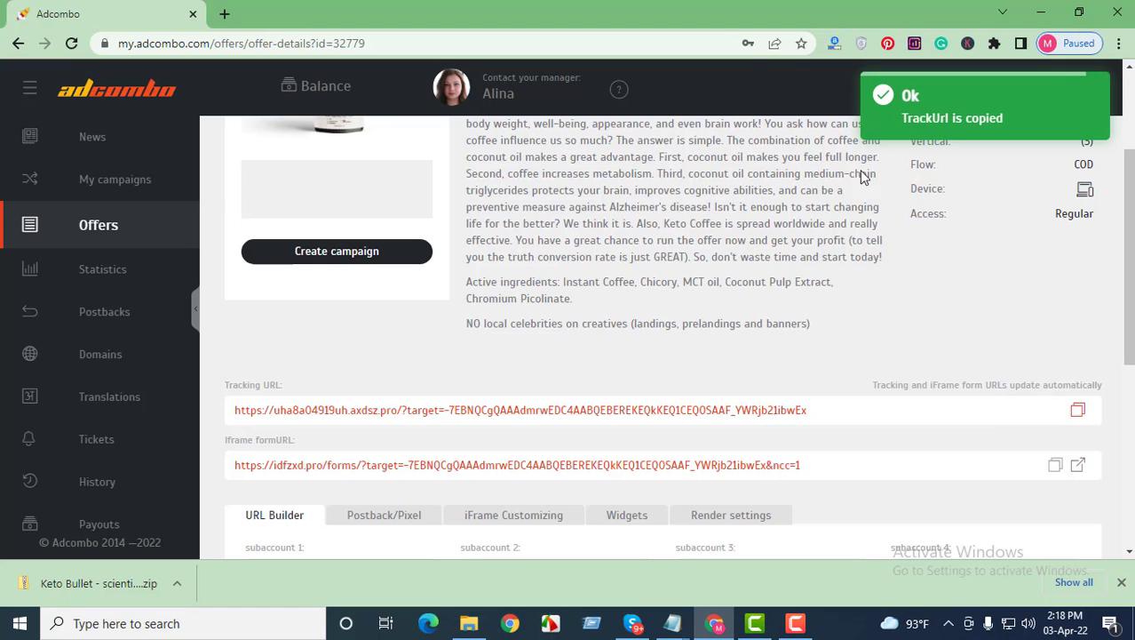
{"action": "left_click", "coordinate": [224, 16]}
{"action": "left_click", "coordinate": [188, 42]}
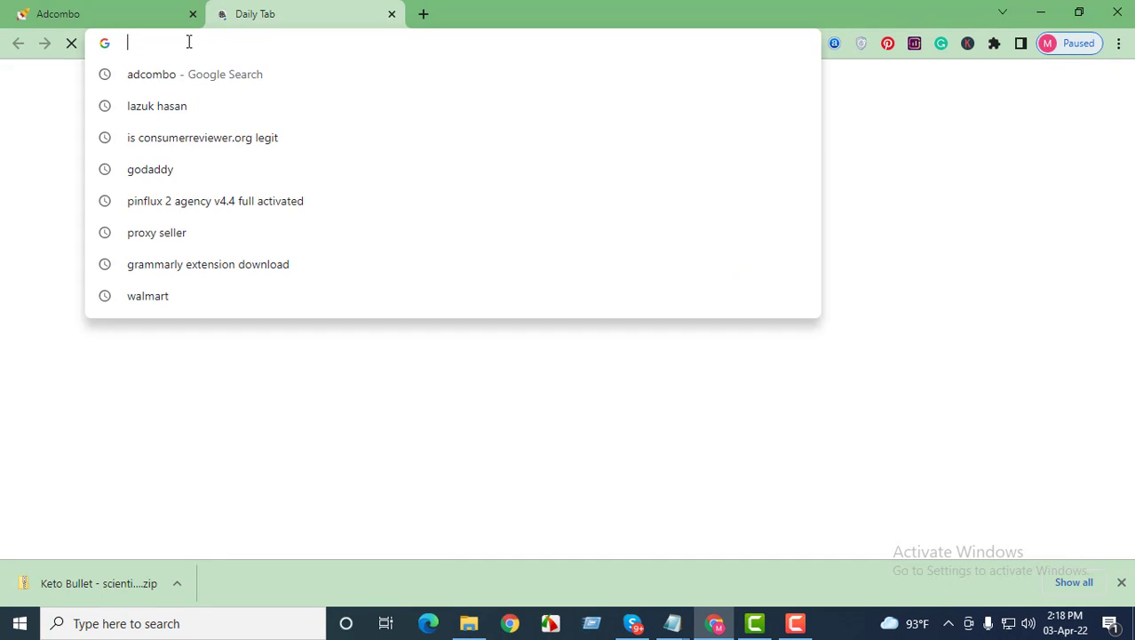
{"action": "key", "text": "ctrl+v"}
{"action": "key", "text": "Return"}
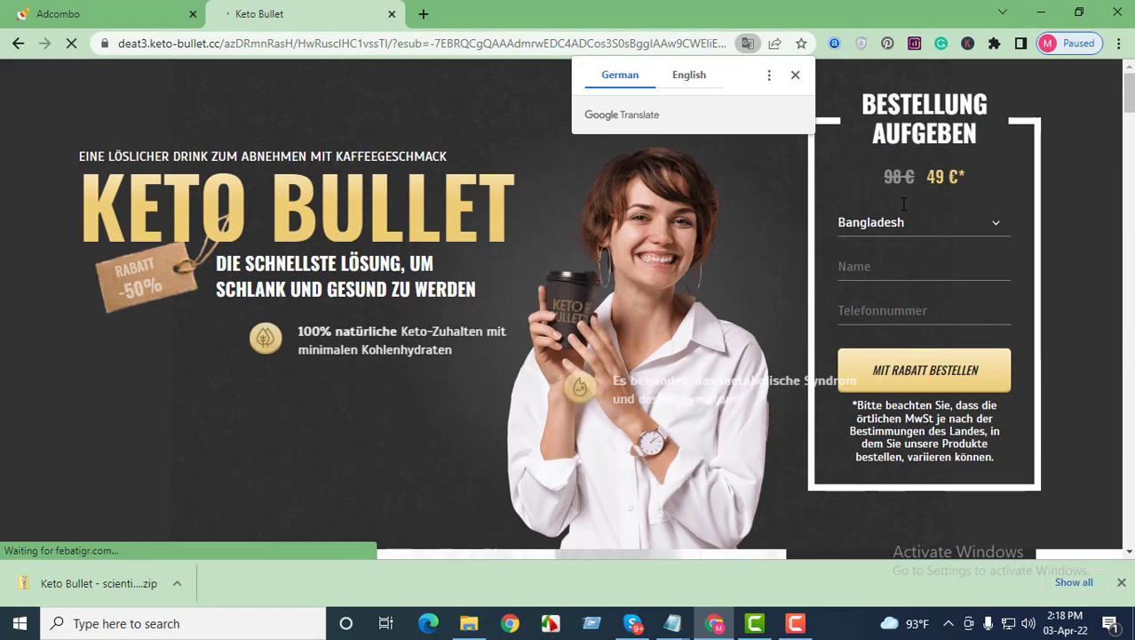
Pick out the discounted price on the Keto Bullet order form, enter 49 after the note's "Price :" label, and minimize the note.
{"action": "mouse_move", "coordinate": [927, 177]}
{"action": "left_mouse_down"}
{"action": "mouse_move", "coordinate": [961, 175]}
{"action": "mouse_move", "coordinate": [948, 177]}
{"action": "left_mouse_up"}
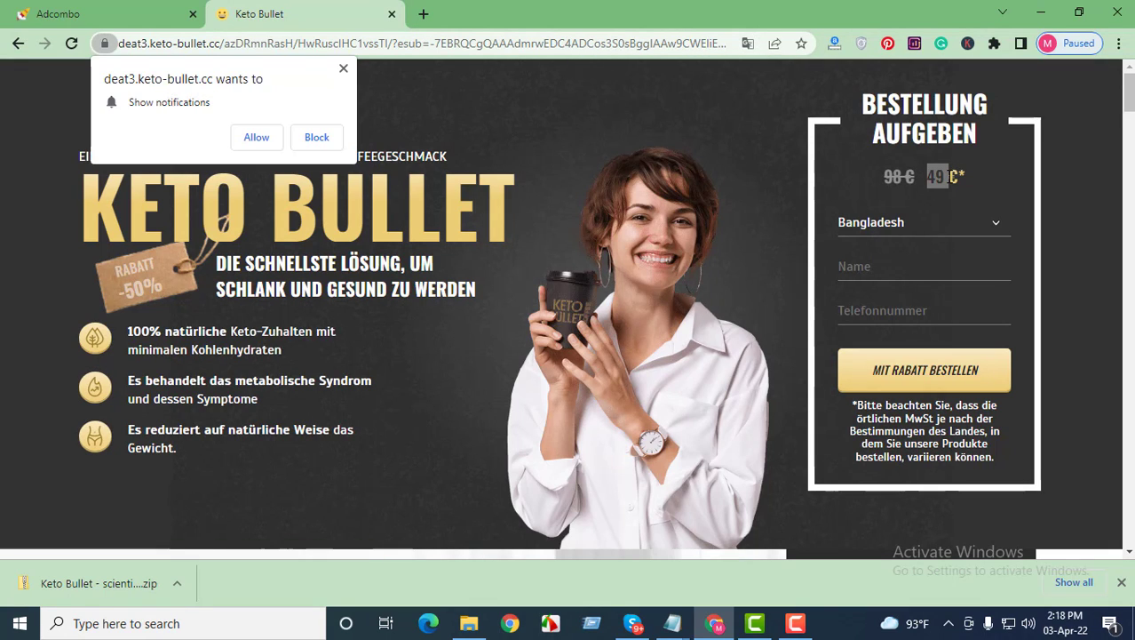
{"action": "left_click", "coordinate": [343, 68]}
{"action": "left_click", "coordinate": [950, 184]}
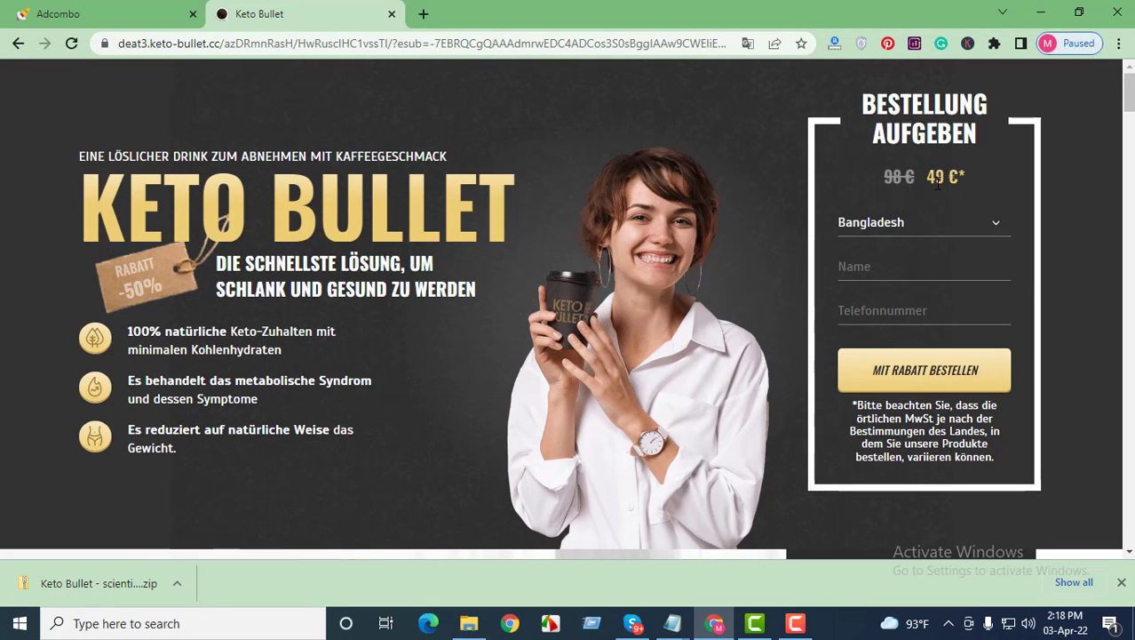
{"action": "left_click_drag", "start_coordinate": [944, 177], "coordinate": [927, 178]}
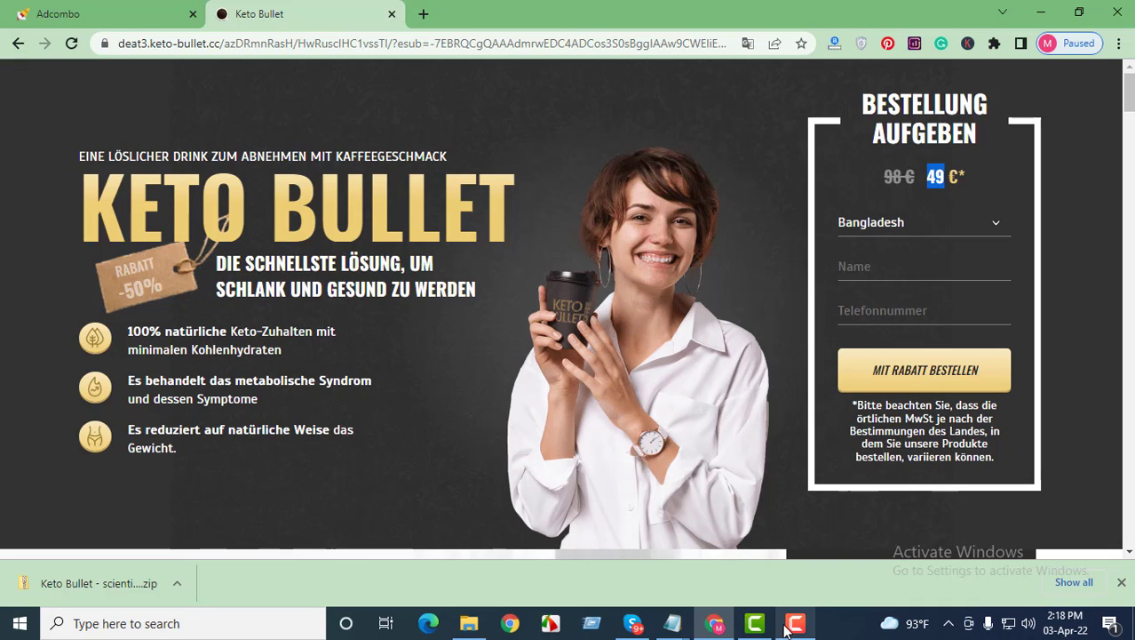
{"action": "mouse_move", "coordinate": [672, 625]}
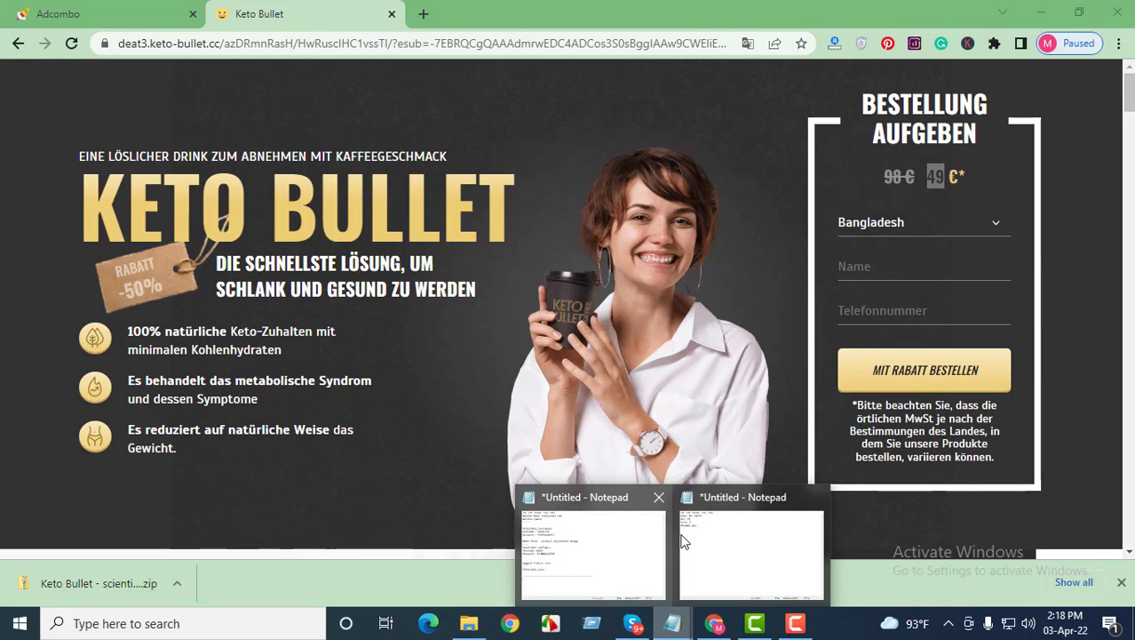
{"action": "left_click", "coordinate": [729, 537]}
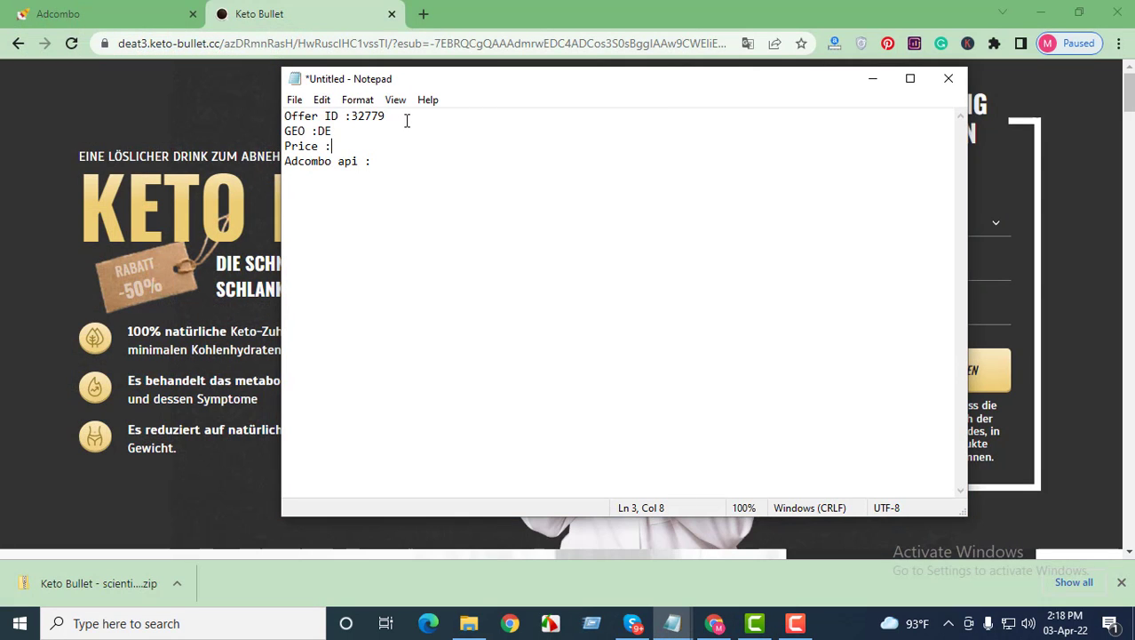
{"action": "type", "text": "49"}
{"action": "left_click", "coordinate": [384, 161]}
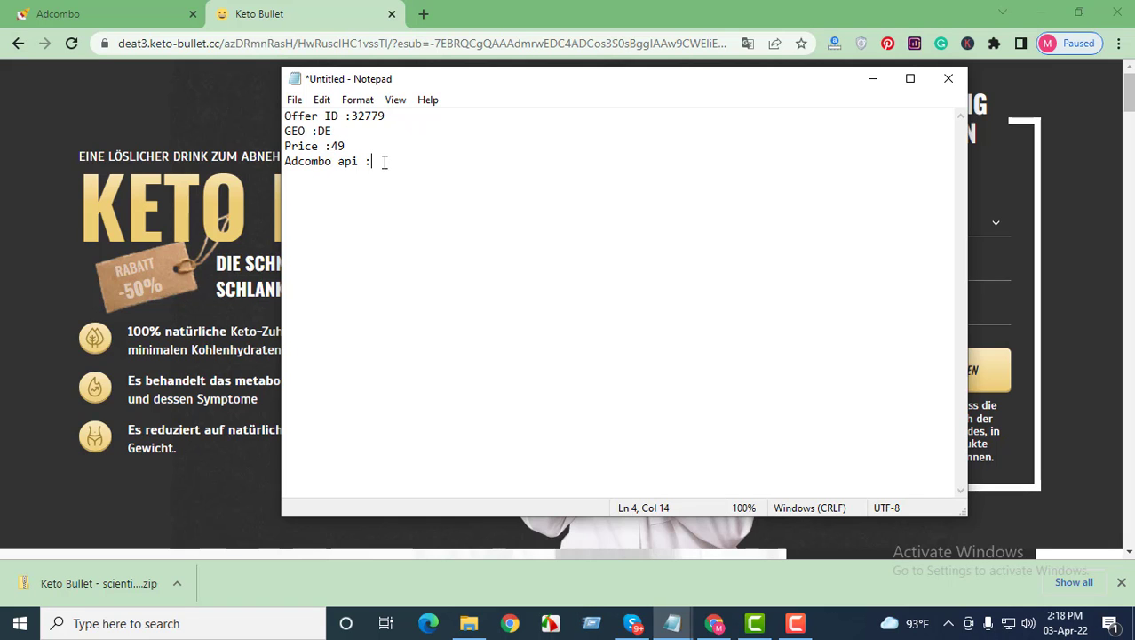
{"action": "left_click", "coordinate": [873, 79]}
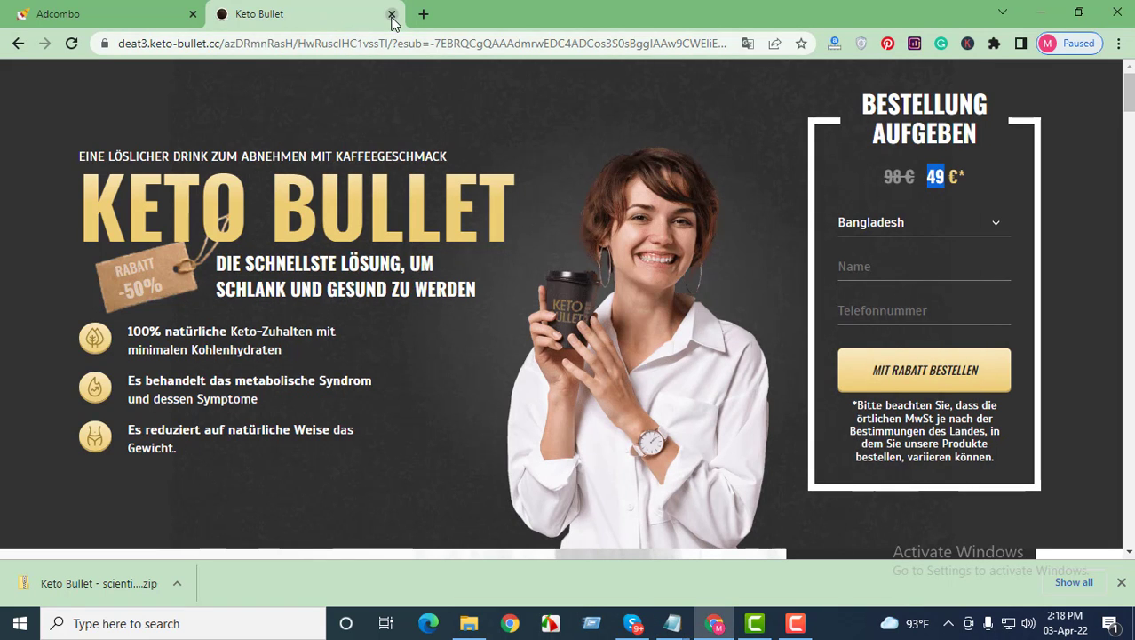
Close the Keto Bullet page, and reveal and copy the API key in the Adcombo account settings.
{"action": "left_click", "coordinate": [392, 15]}
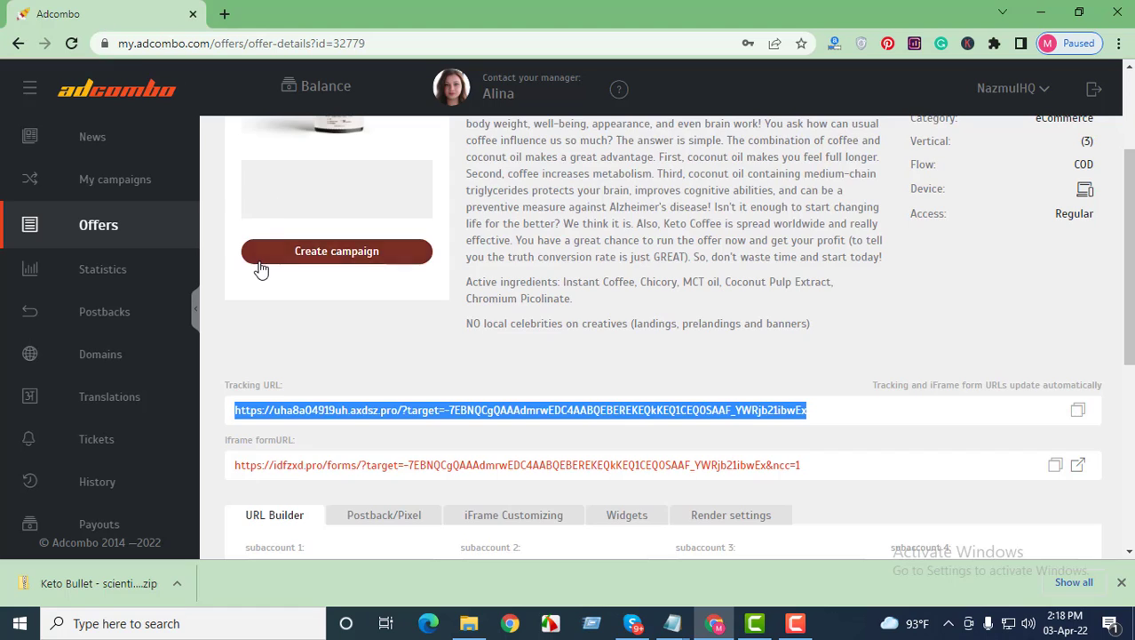
{"action": "scroll", "coordinate": [260, 271], "scroll_direction": "up", "scroll_amount": 2}
{"action": "left_click", "coordinate": [1047, 95]}
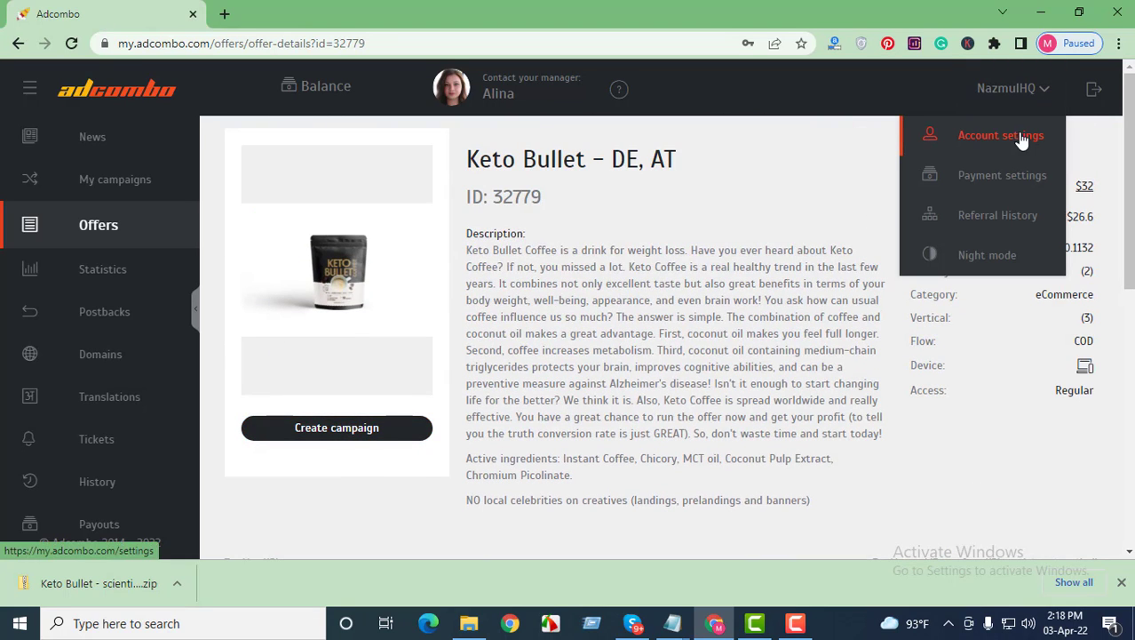
{"action": "left_click", "coordinate": [1018, 138]}
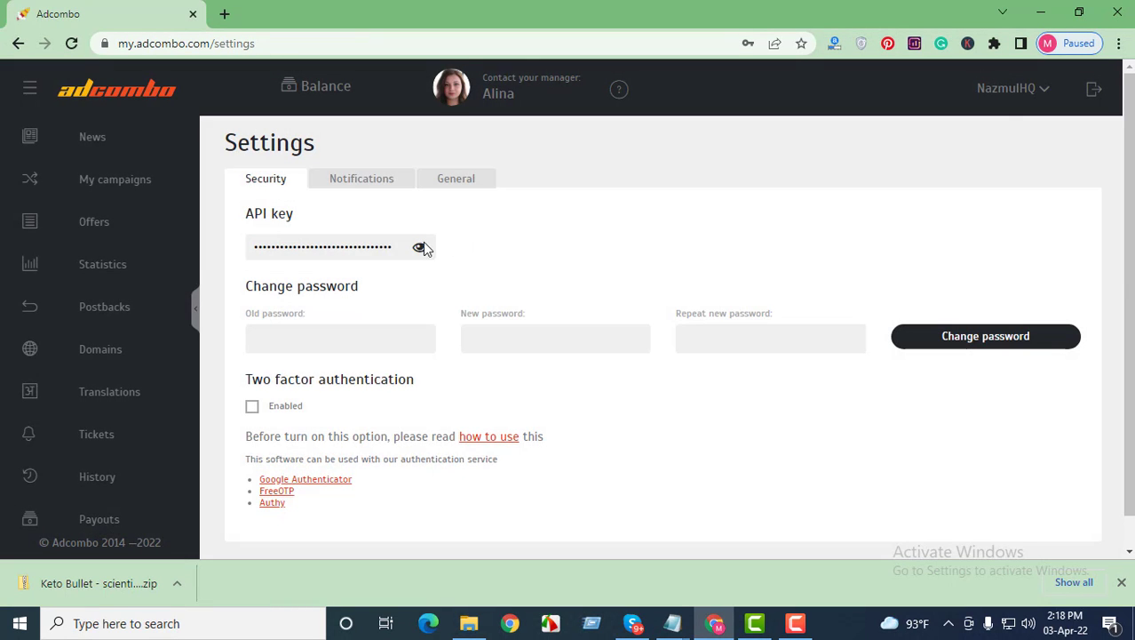
{"action": "left_click", "coordinate": [419, 250]}
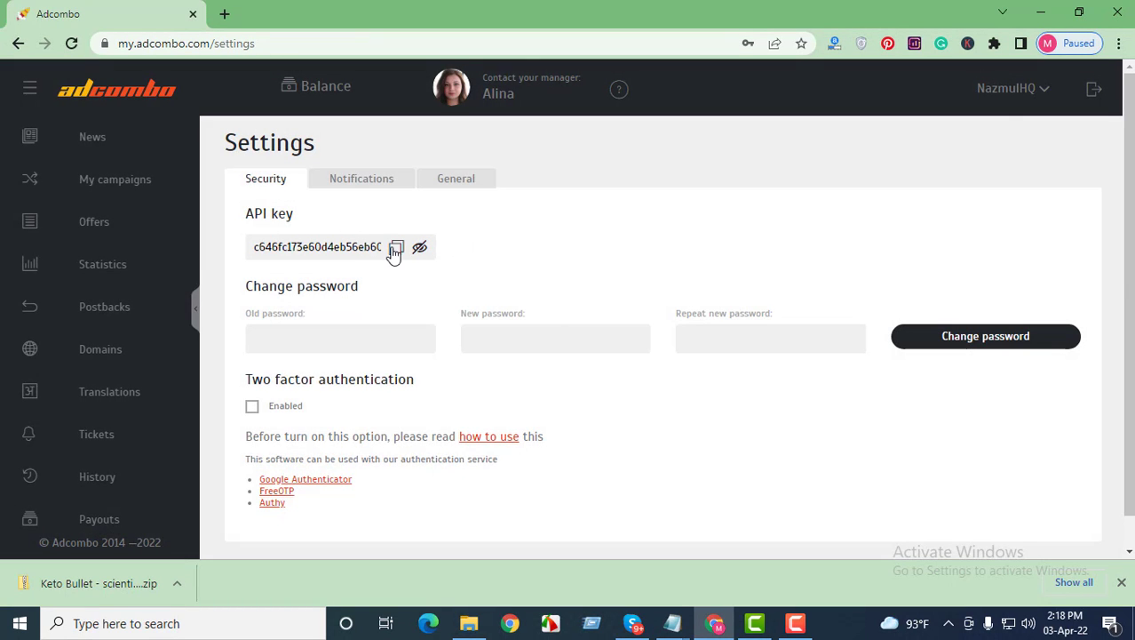
{"action": "left_click", "coordinate": [396, 251]}
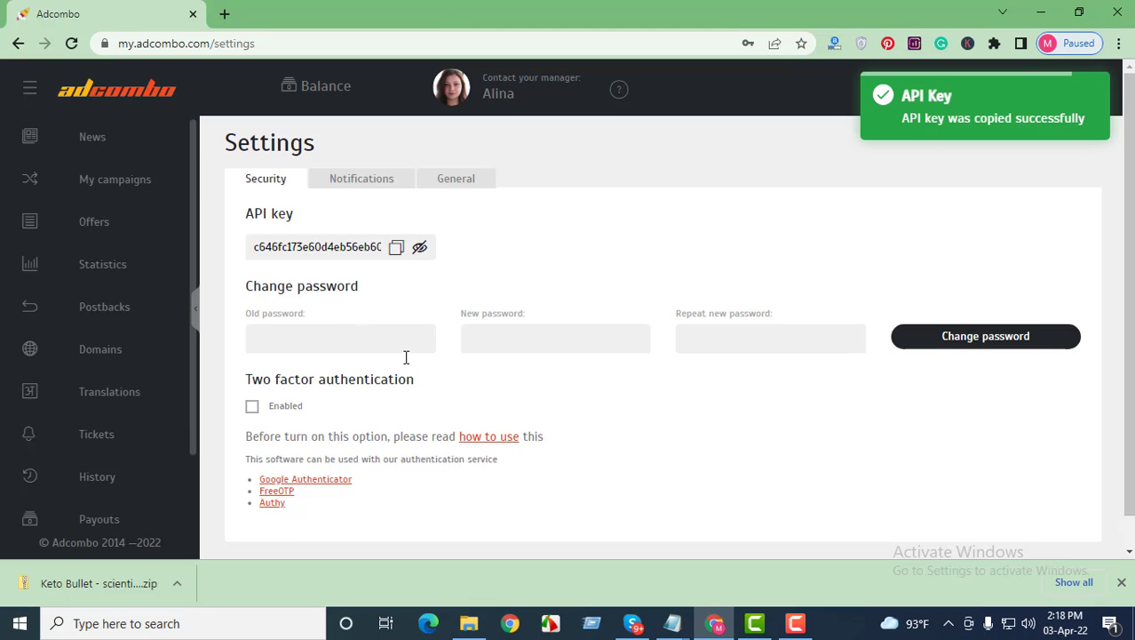
Paste the API key after the note's "Adcombo api :" label and minimize the note.
{"action": "mouse_move", "coordinate": [688, 625]}
{"action": "left_click", "coordinate": [722, 553]}
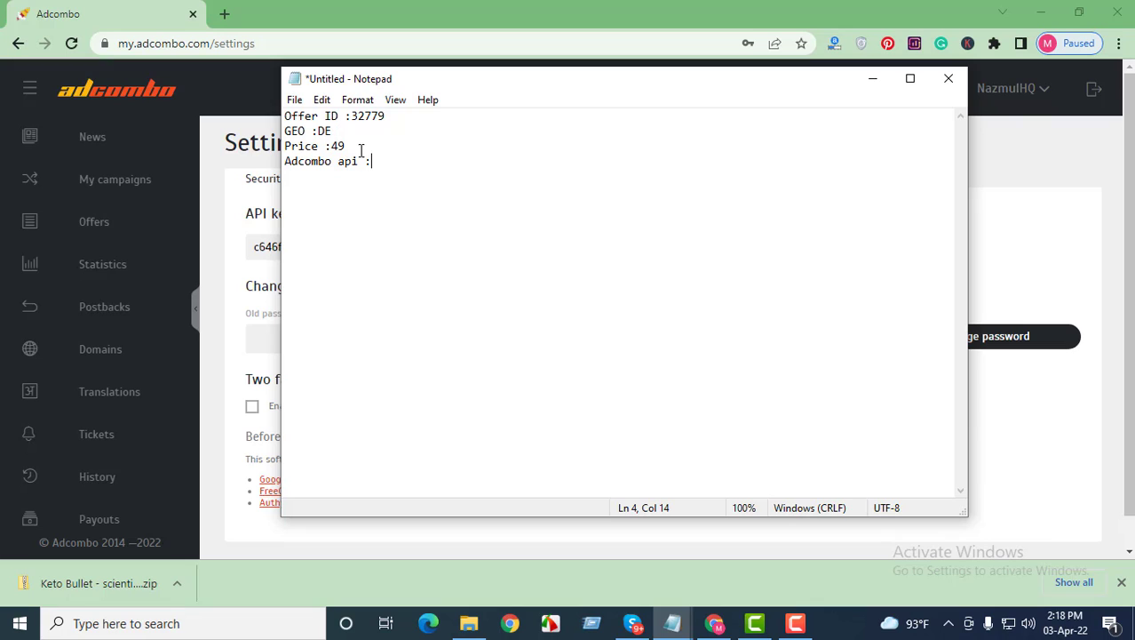
{"action": "left_click_drag", "start_coordinate": [347, 147], "coordinate": [278, 118]}
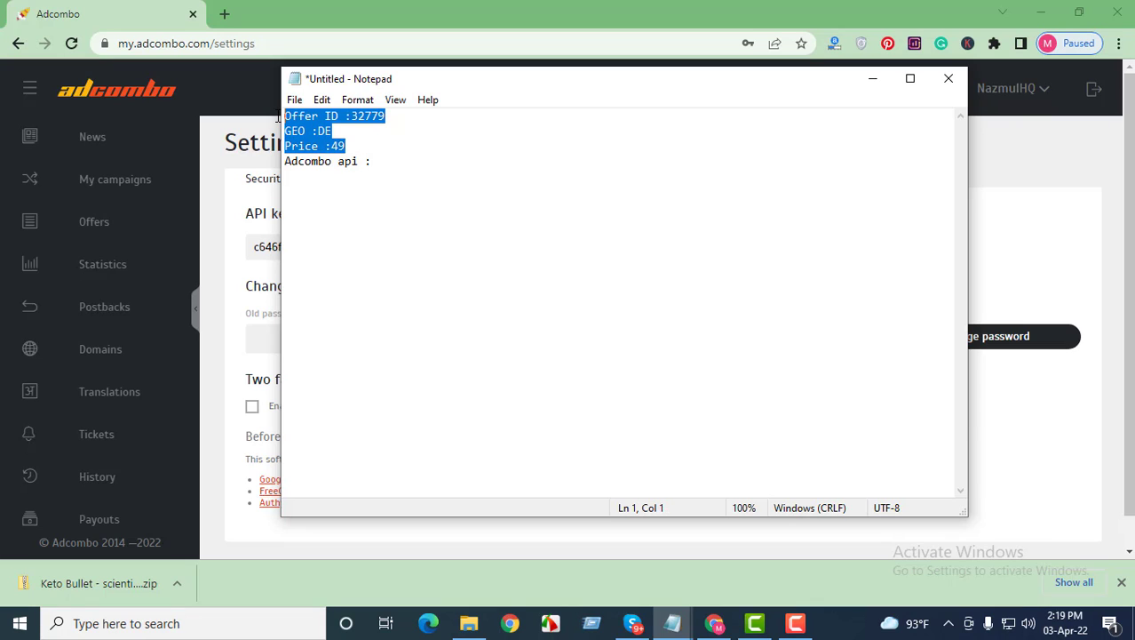
{"action": "left_click", "coordinate": [387, 160]}
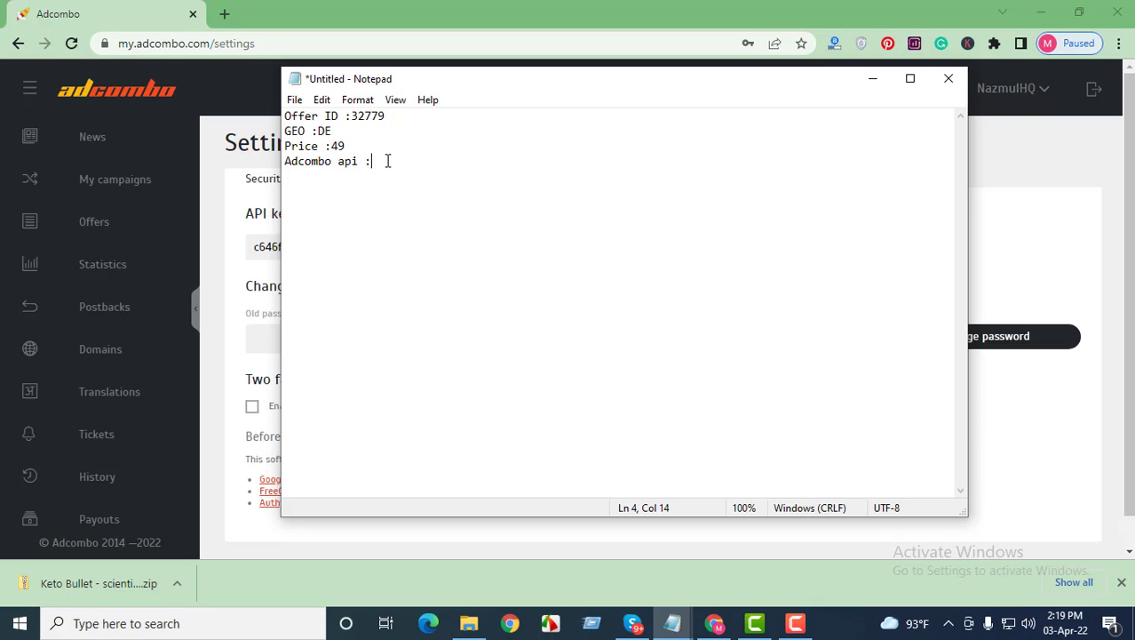
{"action": "key", "text": "ctrl+v"}
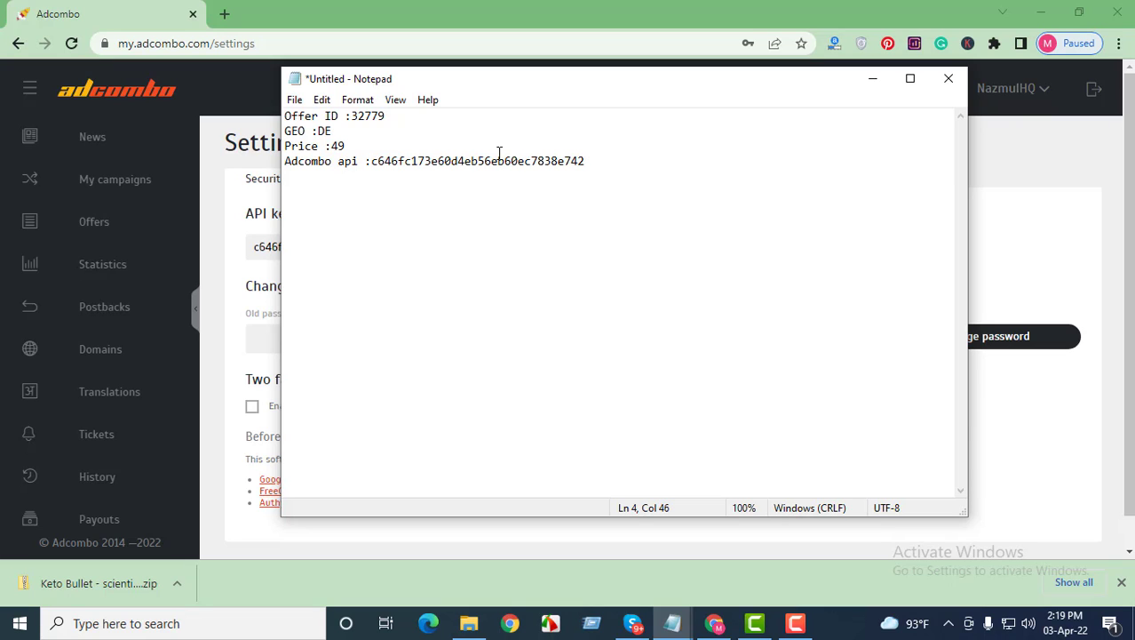
{"action": "left_click", "coordinate": [873, 78]}
Minimize the browser, refresh the desktop, and open the api-main folder inside the Adcombo api folder.
{"action": "left_click", "coordinate": [506, 246]}
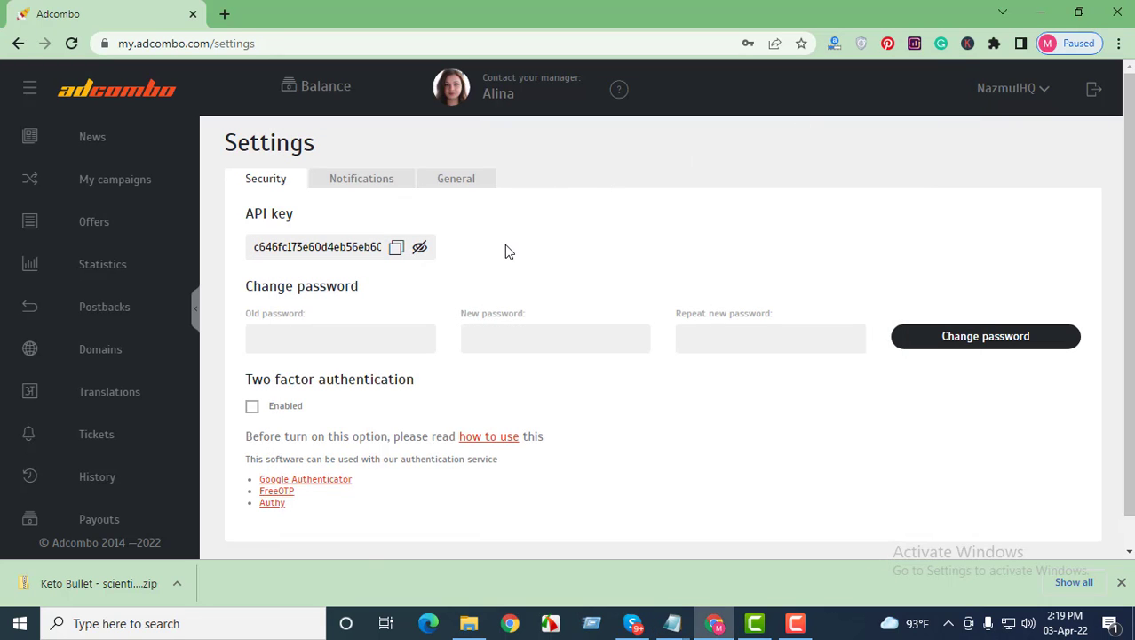
{"action": "left_click", "coordinate": [1047, 11]}
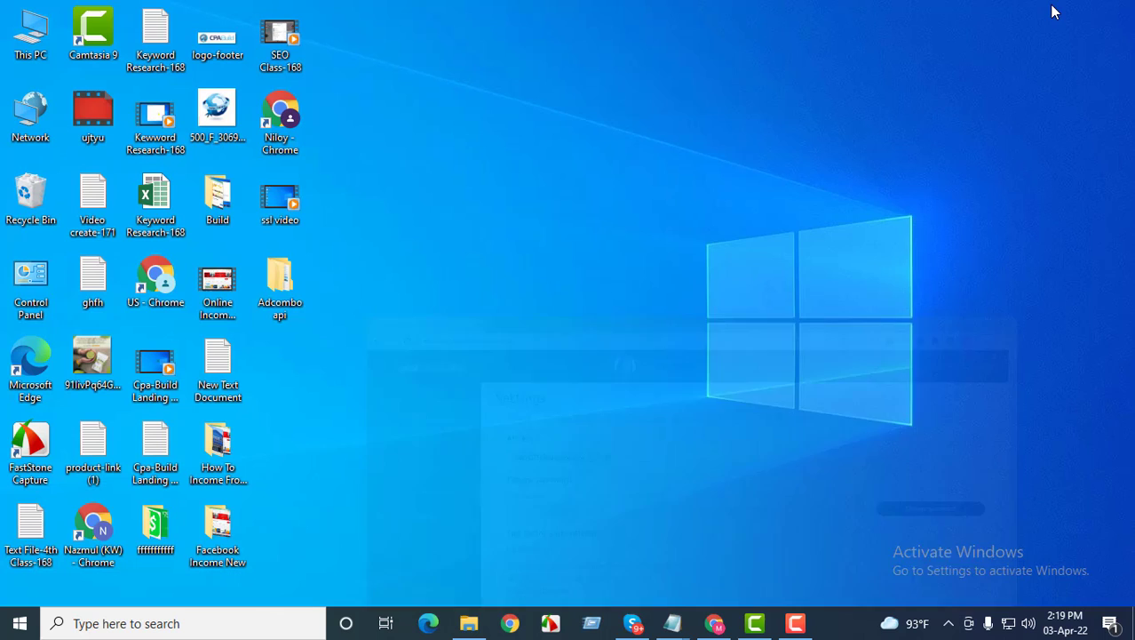
{"action": "right_click", "coordinate": [402, 224]}
{"action": "left_click", "coordinate": [451, 275]}
{"action": "right_click", "coordinate": [421, 228]}
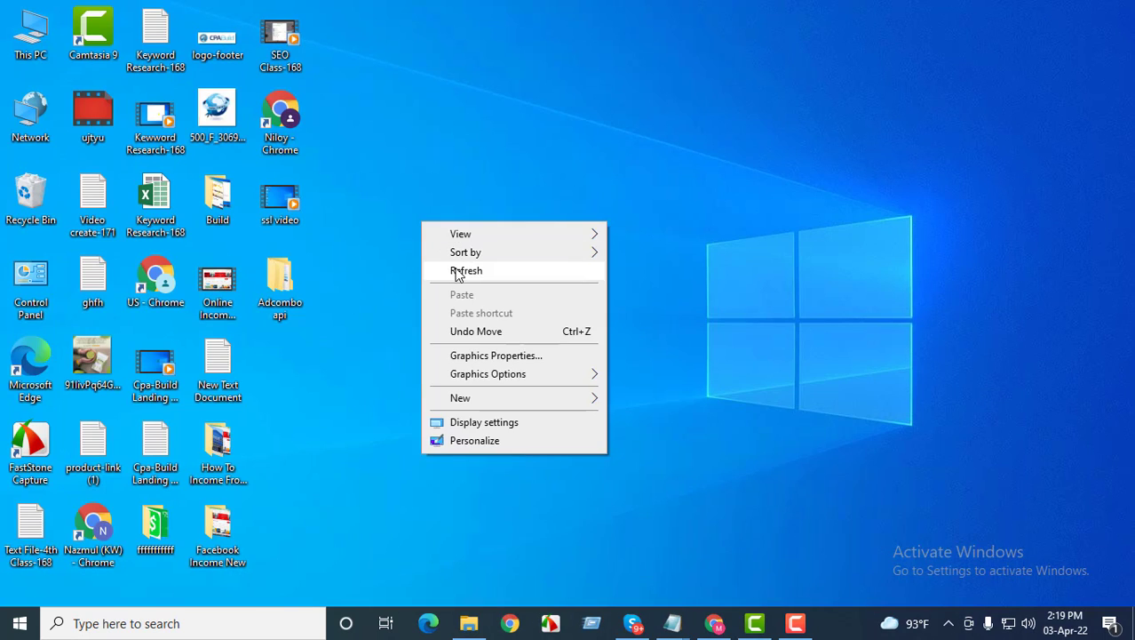
{"action": "left_click", "coordinate": [453, 268]}
{"action": "double_click", "coordinate": [282, 293]}
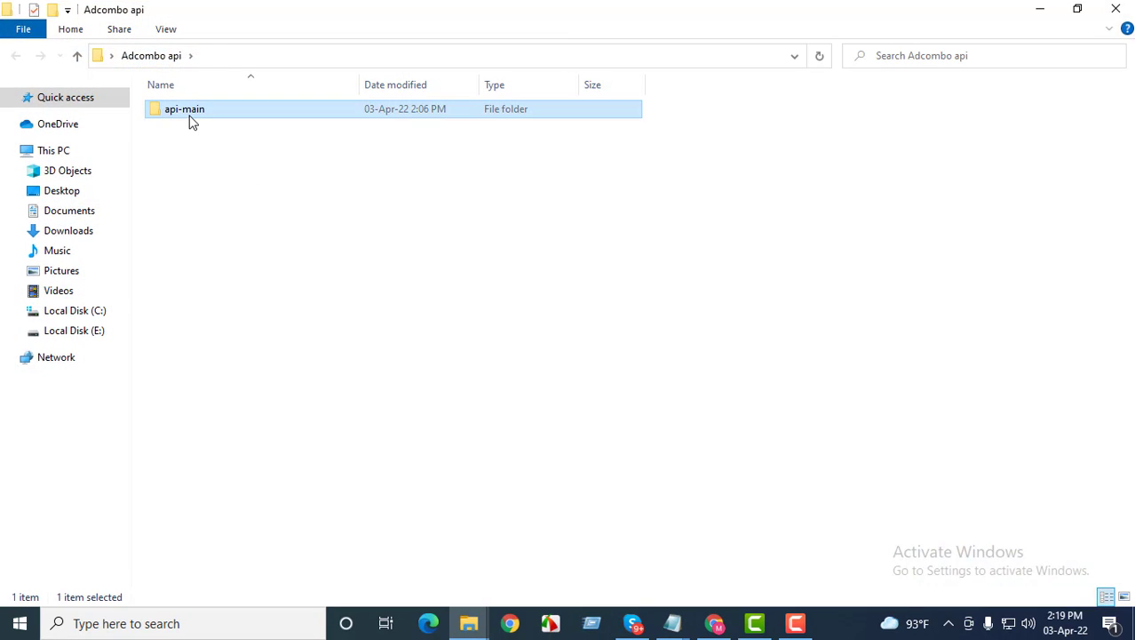
{"action": "double_click", "coordinate": [191, 120]}
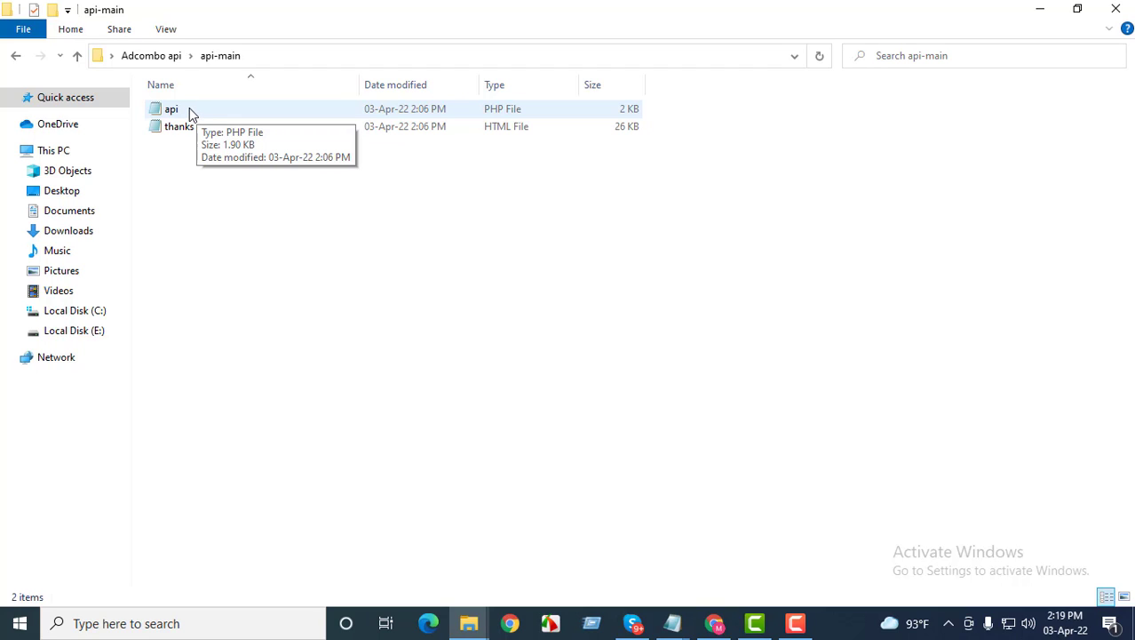
Open the api PHP file in Notepad and look through its code.
{"action": "right_click", "coordinate": [189, 110]}
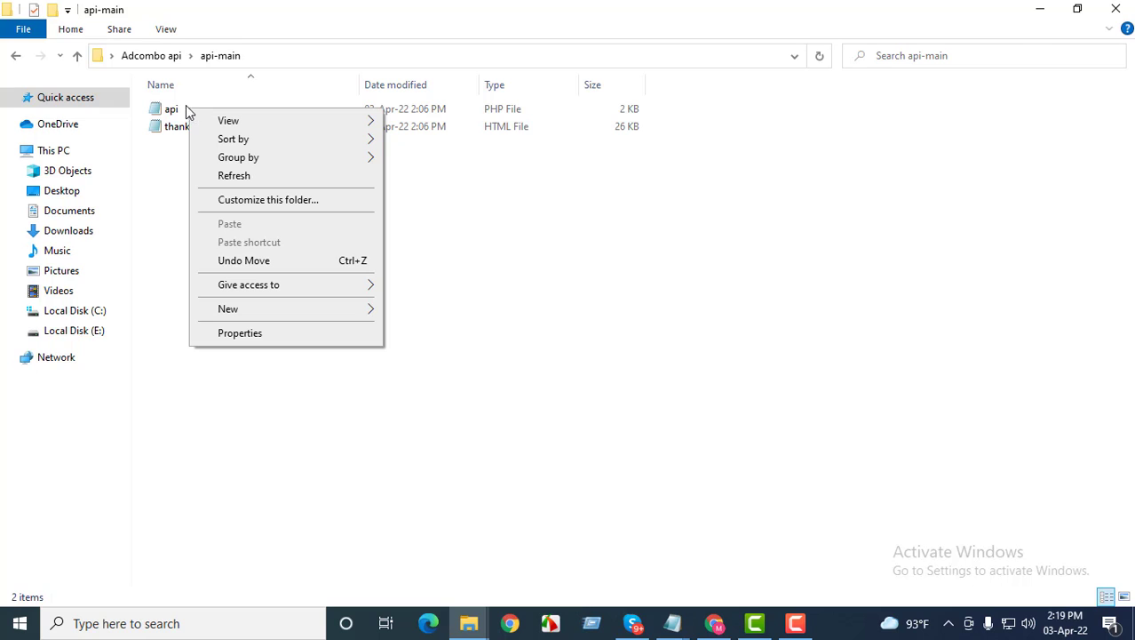
{"action": "left_click", "coordinate": [171, 112]}
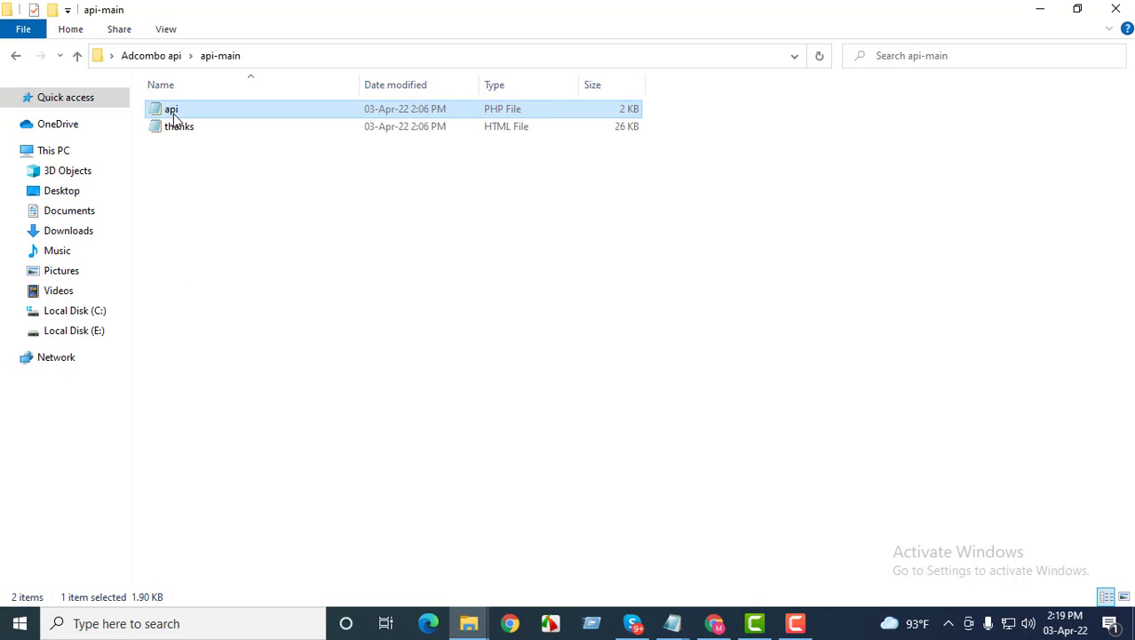
{"action": "double_click", "coordinate": [187, 108]}
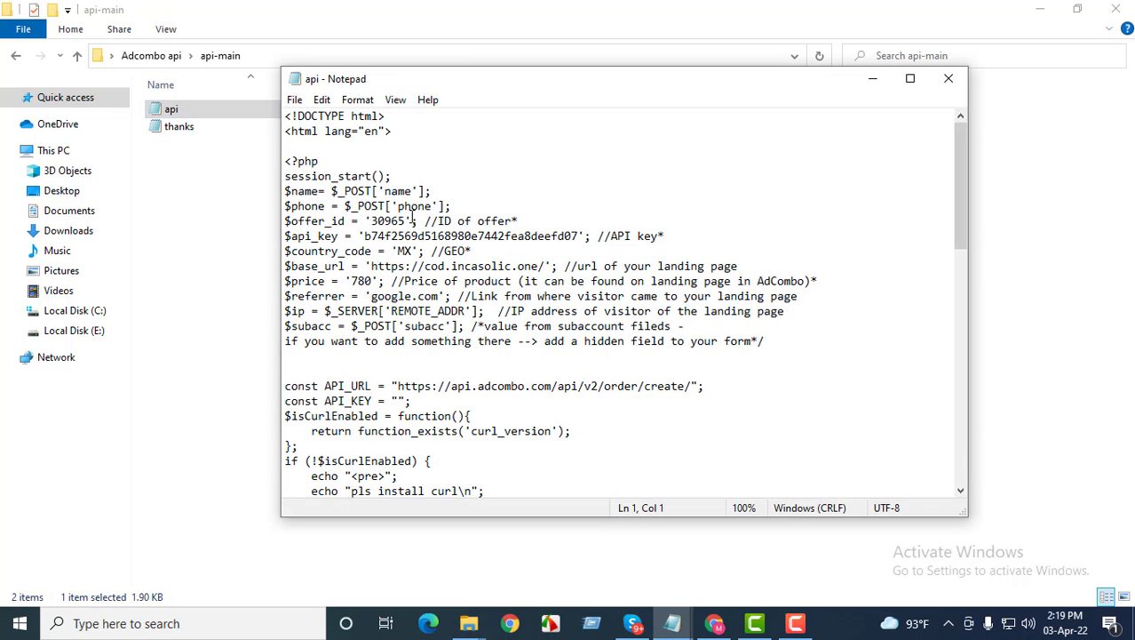
{"action": "scroll", "coordinate": [426, 233], "scroll_direction": "down", "scroll_amount": 15}
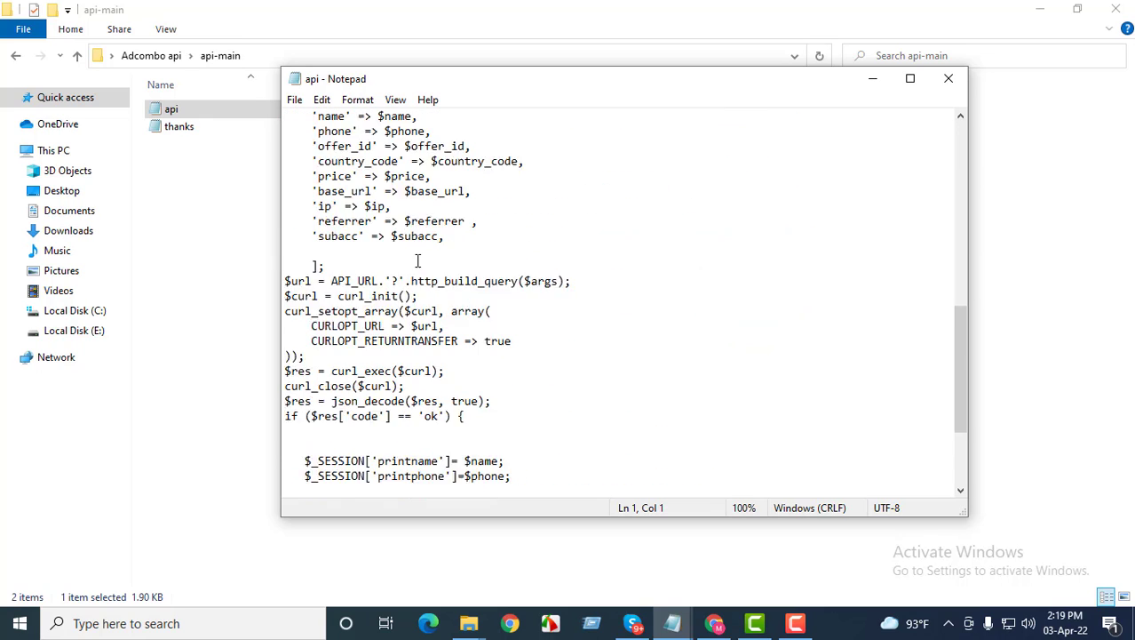
{"action": "scroll", "coordinate": [416, 262], "scroll_direction": "up", "scroll_amount": 7}
{"action": "scroll", "coordinate": [417, 262], "scroll_direction": "up", "scroll_amount": 8}
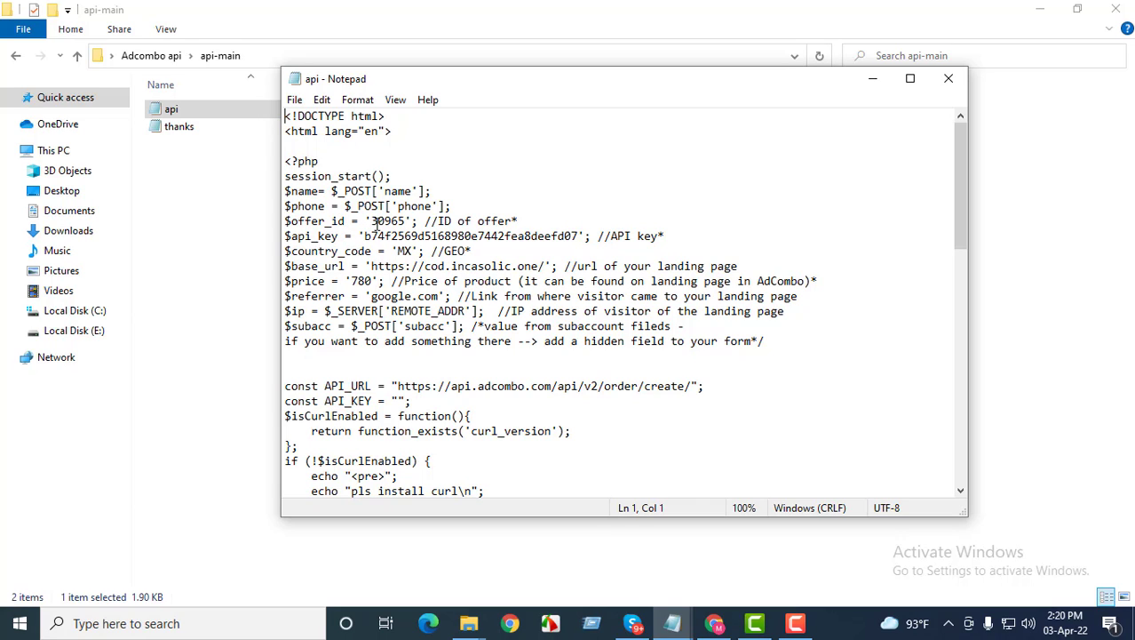
Replace the $offer_id value in the api file with the offer ID 32779 copied from the note.
{"action": "left_click_drag", "start_coordinate": [371, 220], "coordinate": [406, 220]}
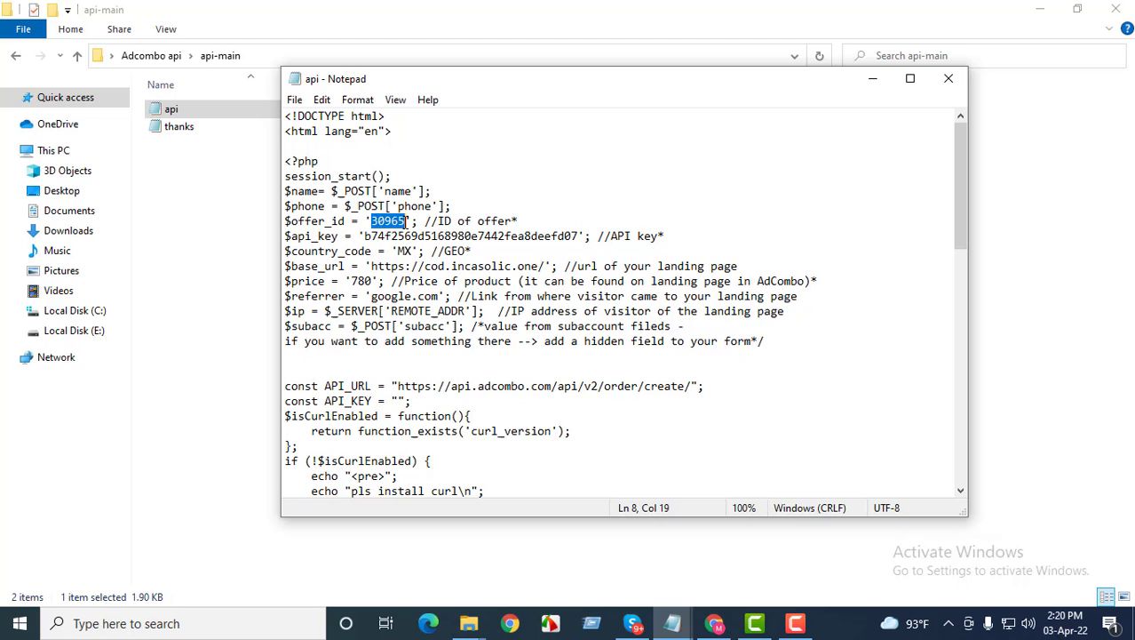
{"action": "left_click", "coordinate": [675, 623]}
{"action": "left_click", "coordinate": [711, 543]}
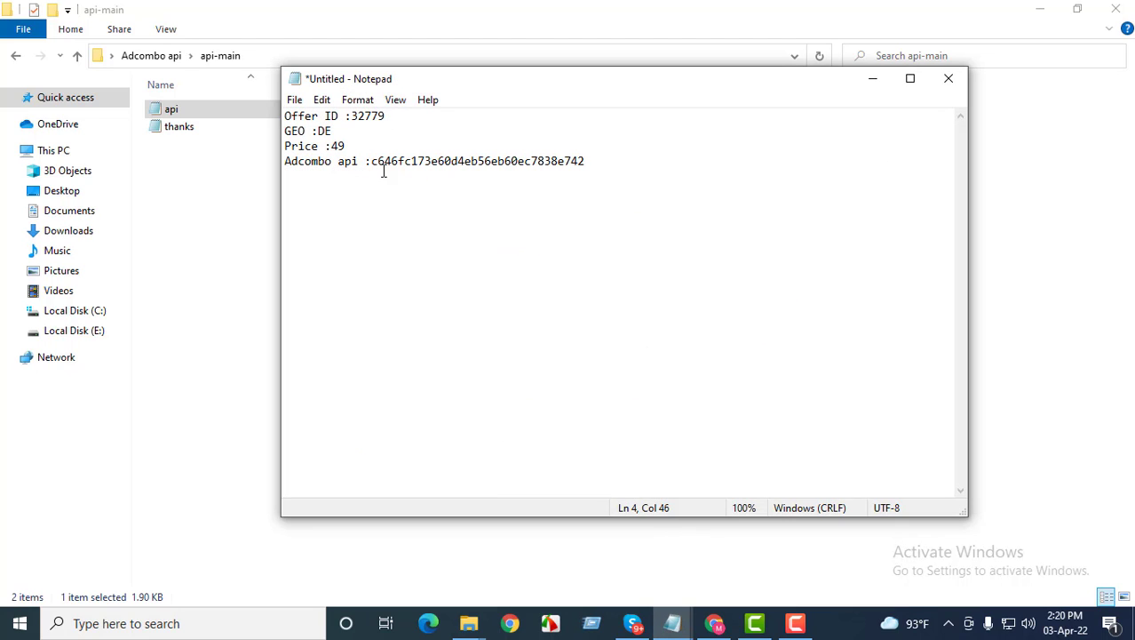
{"action": "left_click_drag", "start_coordinate": [352, 116], "coordinate": [387, 115]}
{"action": "key", "text": "ctrl+c"}
{"action": "left_click", "coordinate": [874, 79]}
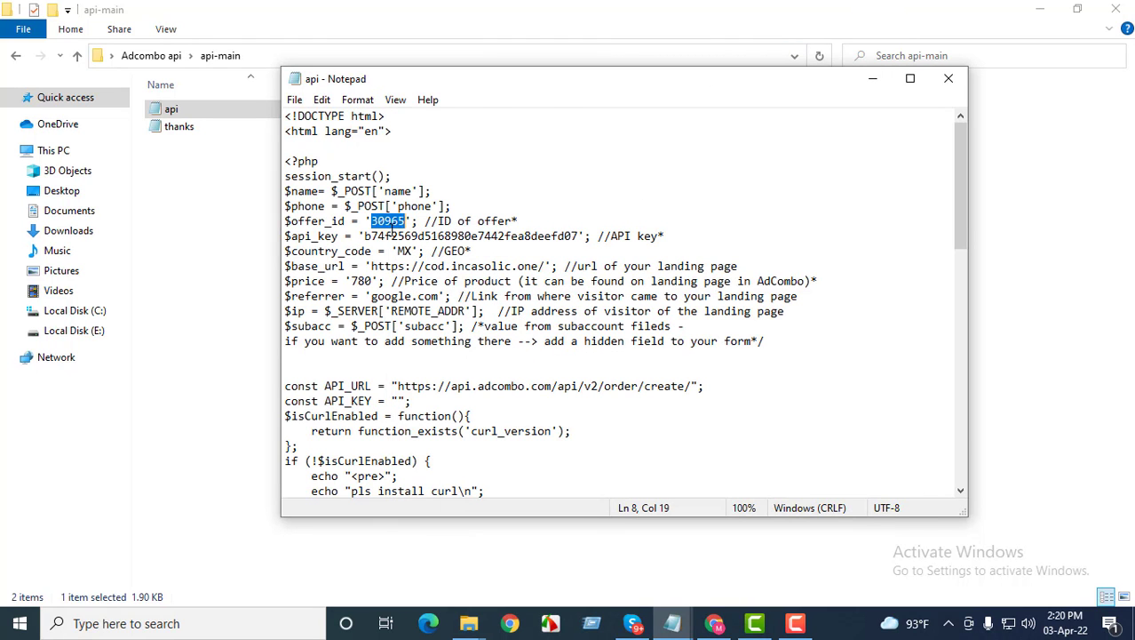
{"action": "key", "text": "ctrl+v"}
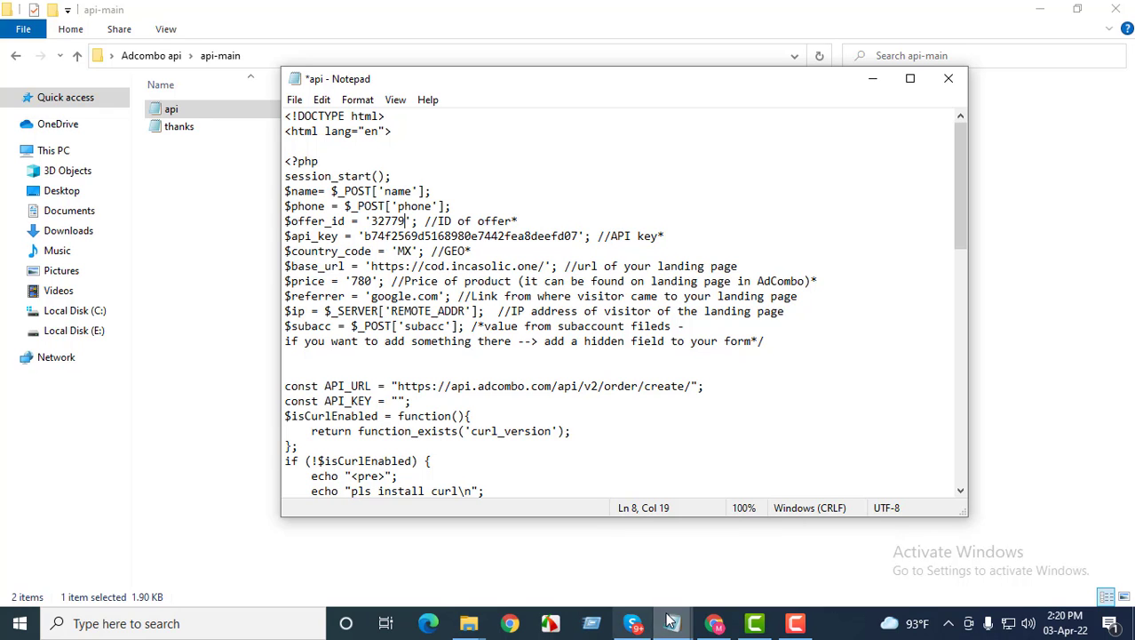
Replace the $api_key value in the api file with the Adcombo API key copied from the note.
{"action": "mouse_move", "coordinate": [672, 622]}
{"action": "left_click", "coordinate": [662, 546]}
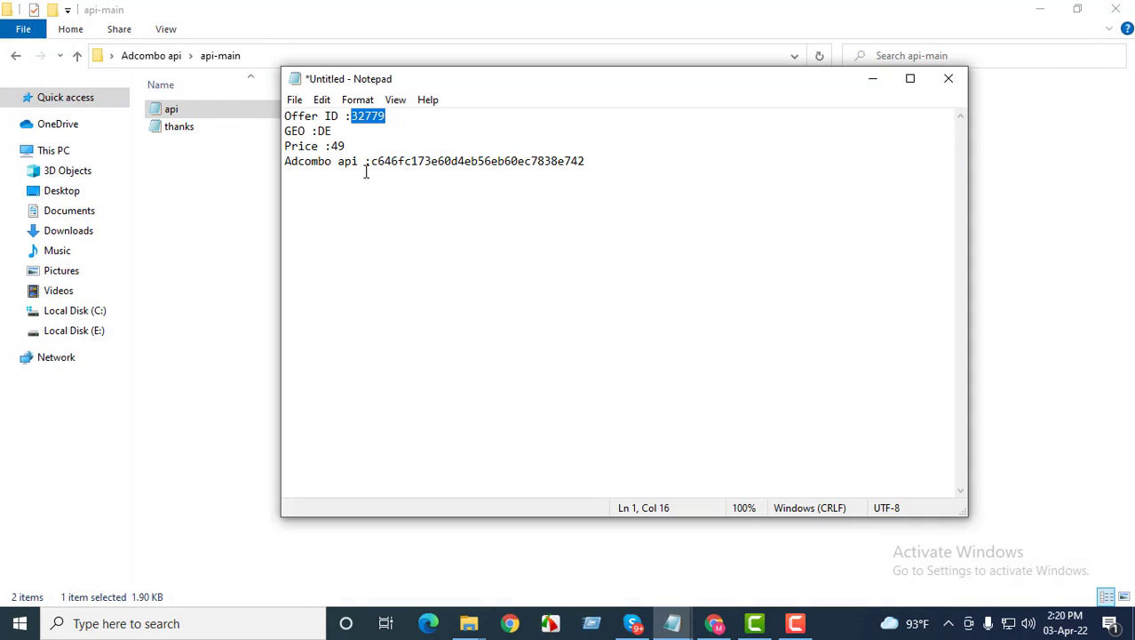
{"action": "left_click_drag", "start_coordinate": [369, 162], "coordinate": [585, 164]}
{"action": "key", "text": "ctrl+c"}
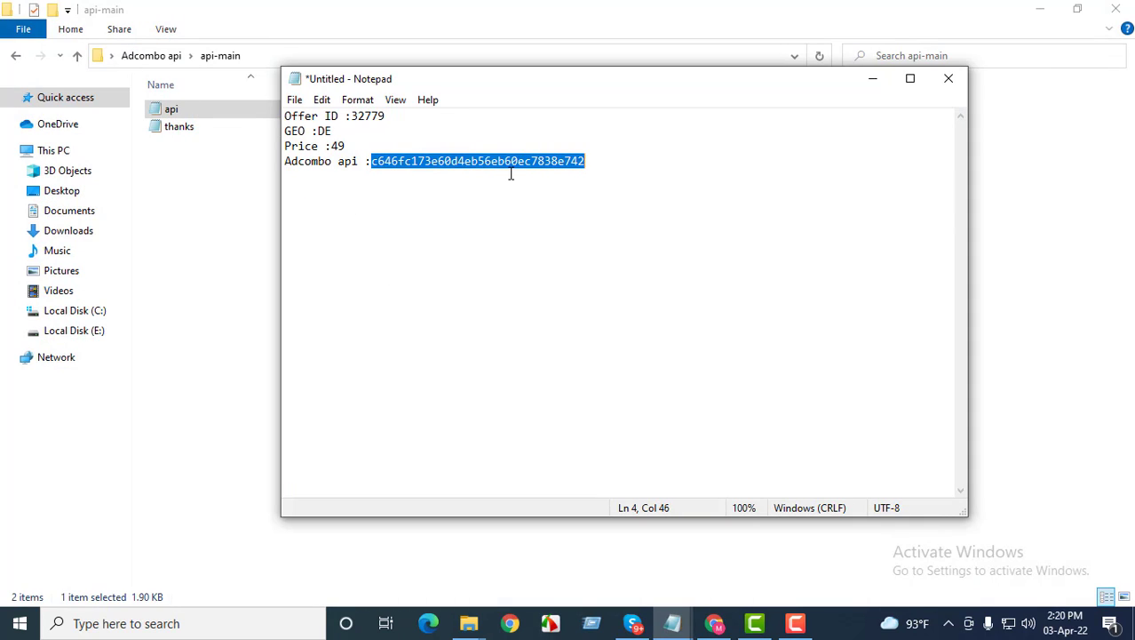
{"action": "left_click", "coordinate": [719, 627]}
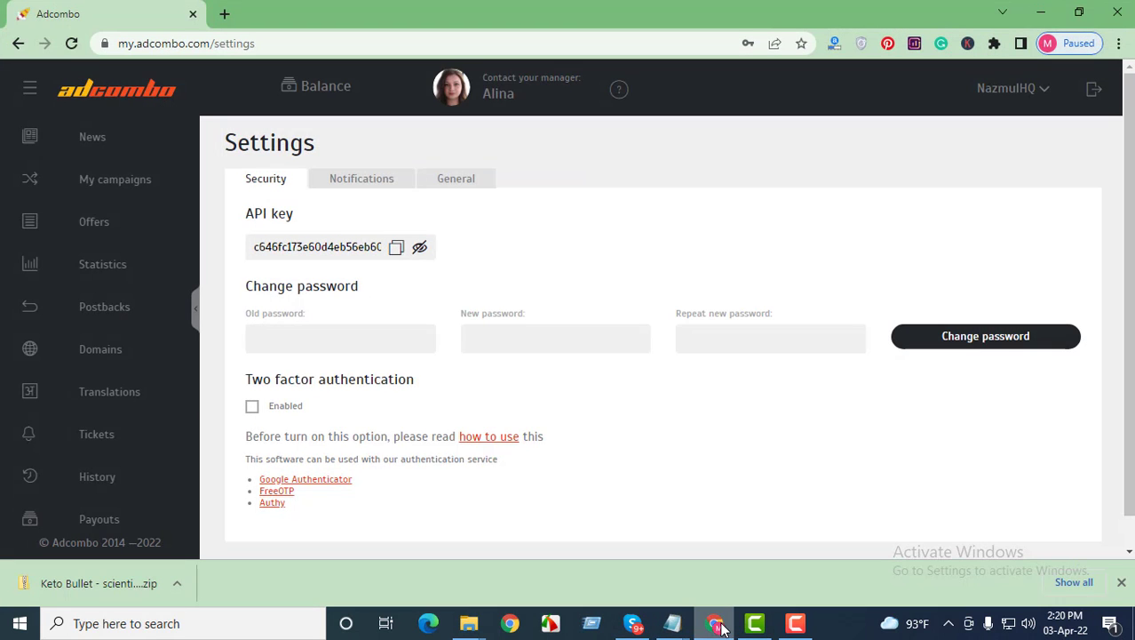
{"action": "left_click", "coordinate": [719, 626]}
{"action": "left_click", "coordinate": [634, 625]}
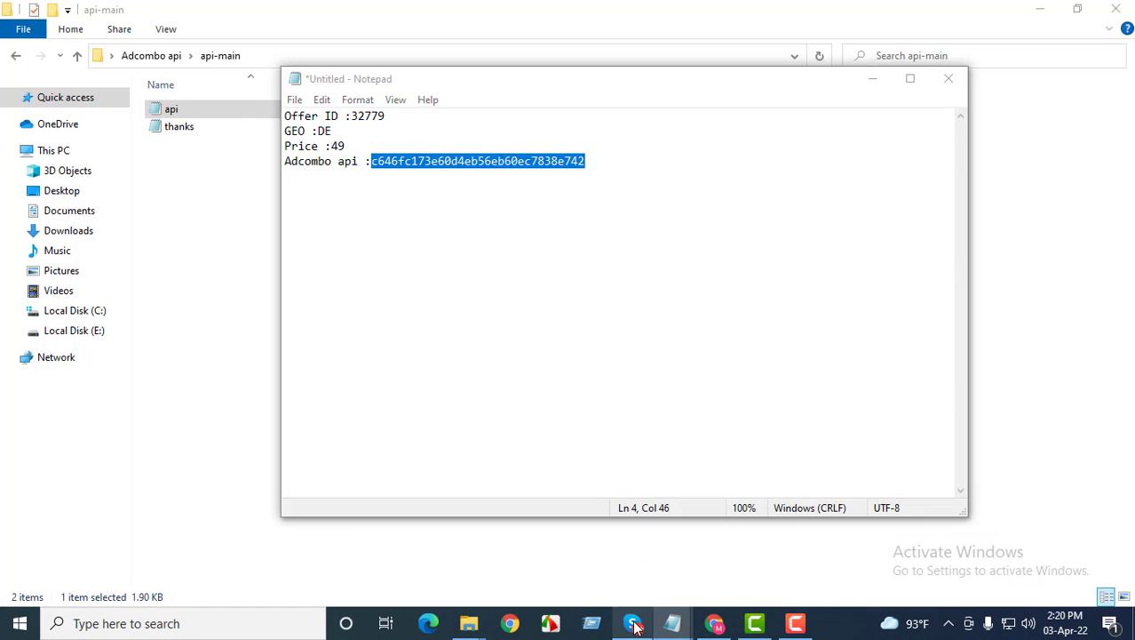
{"action": "left_click", "coordinate": [634, 625]}
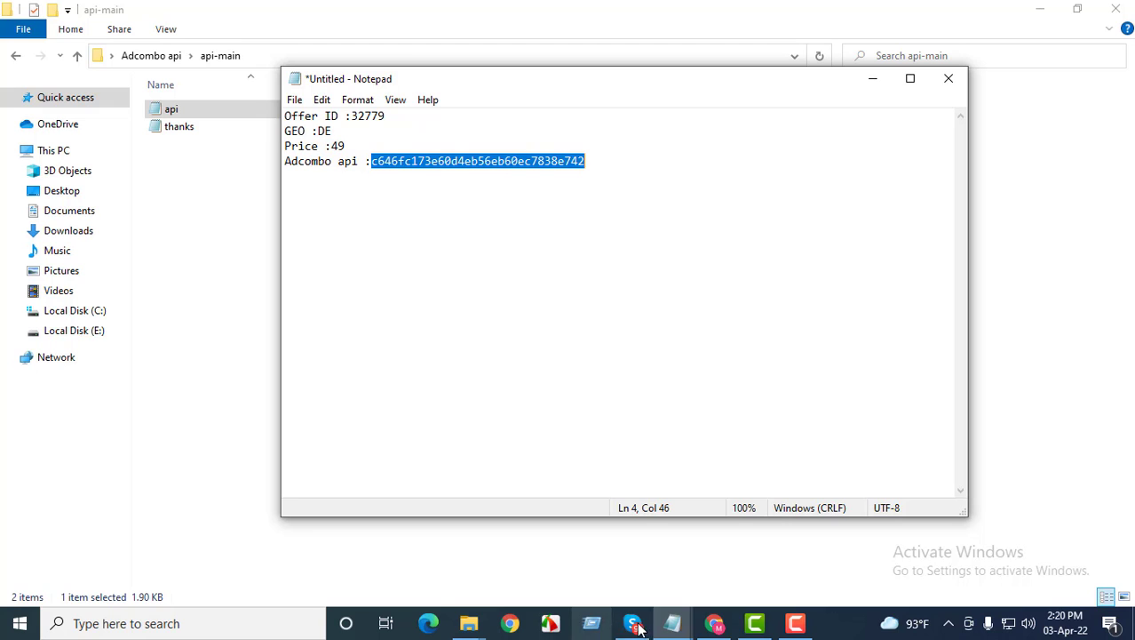
{"action": "left_click", "coordinate": [673, 623]}
{"action": "left_click", "coordinate": [795, 558]}
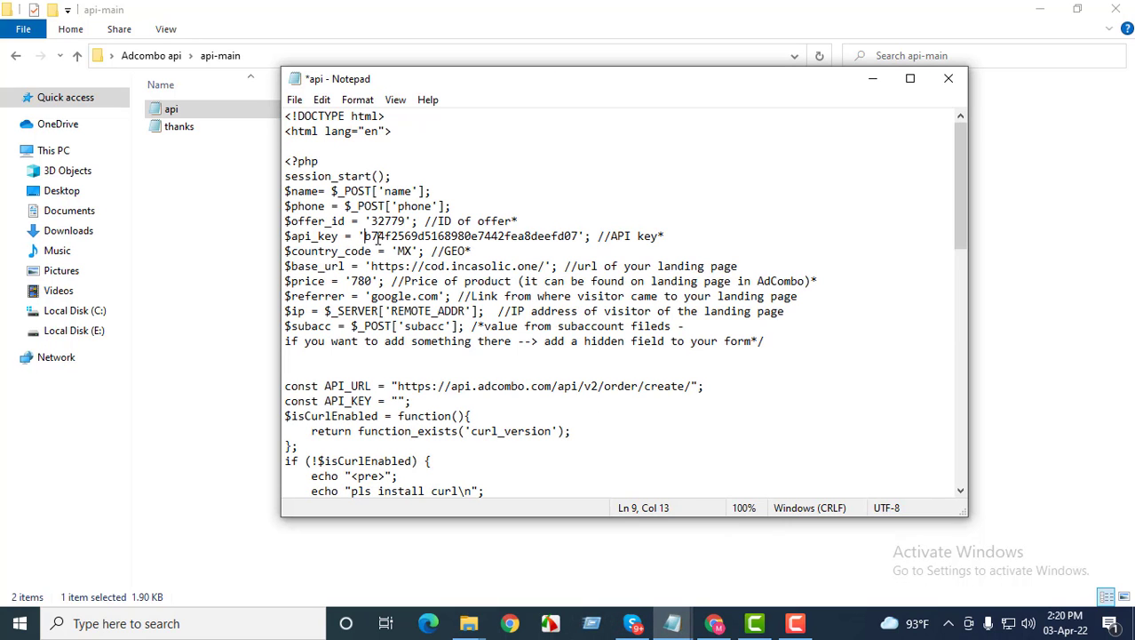
{"action": "left_click_drag", "start_coordinate": [378, 238], "coordinate": [579, 240]}
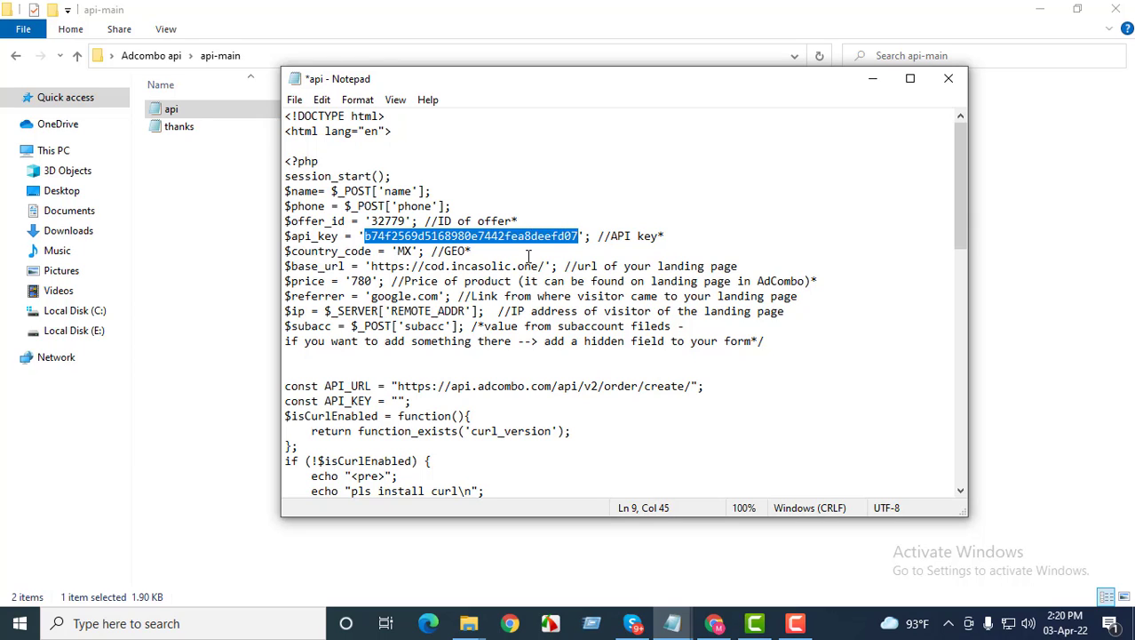
{"action": "key", "text": "ctrl+v"}
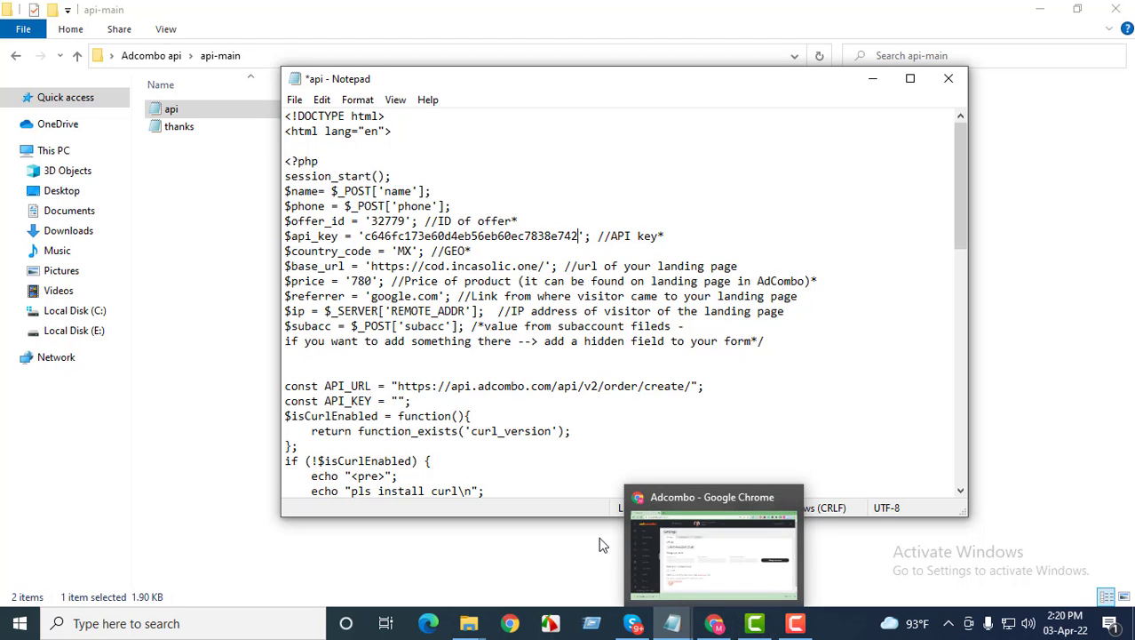
Check the GEO in the note and set $country_code in the api file to DE.
{"action": "mouse_move", "coordinate": [675, 615]}
{"action": "left_click", "coordinate": [668, 547]}
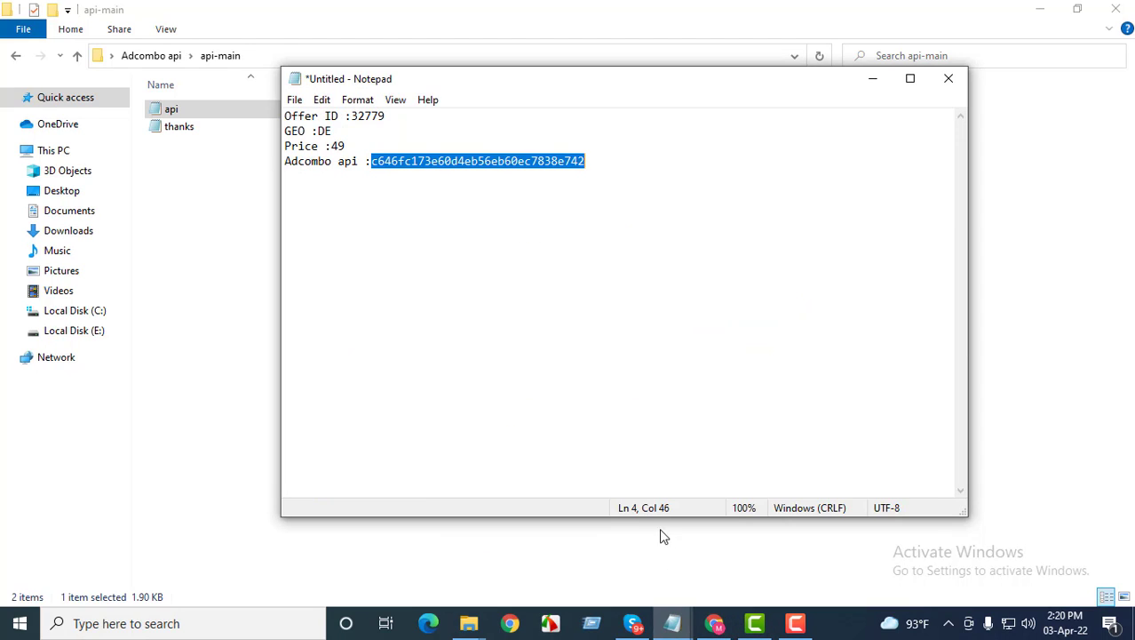
{"action": "left_click_drag", "start_coordinate": [317, 129], "coordinate": [338, 129]}
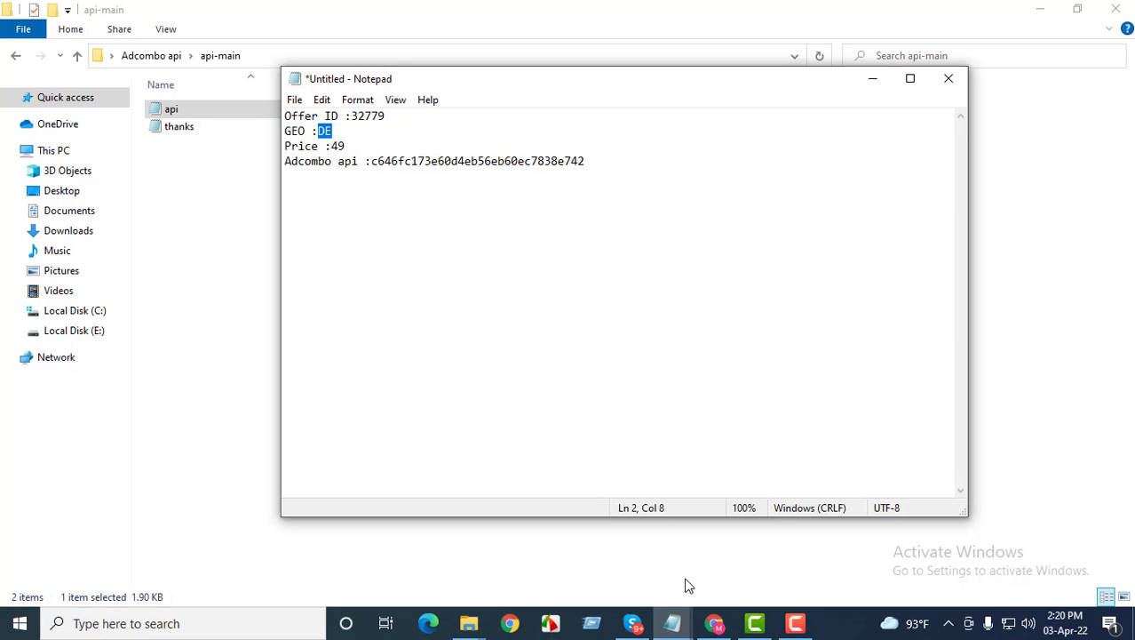
{"action": "mouse_move", "coordinate": [674, 617]}
{"action": "left_click", "coordinate": [784, 576]}
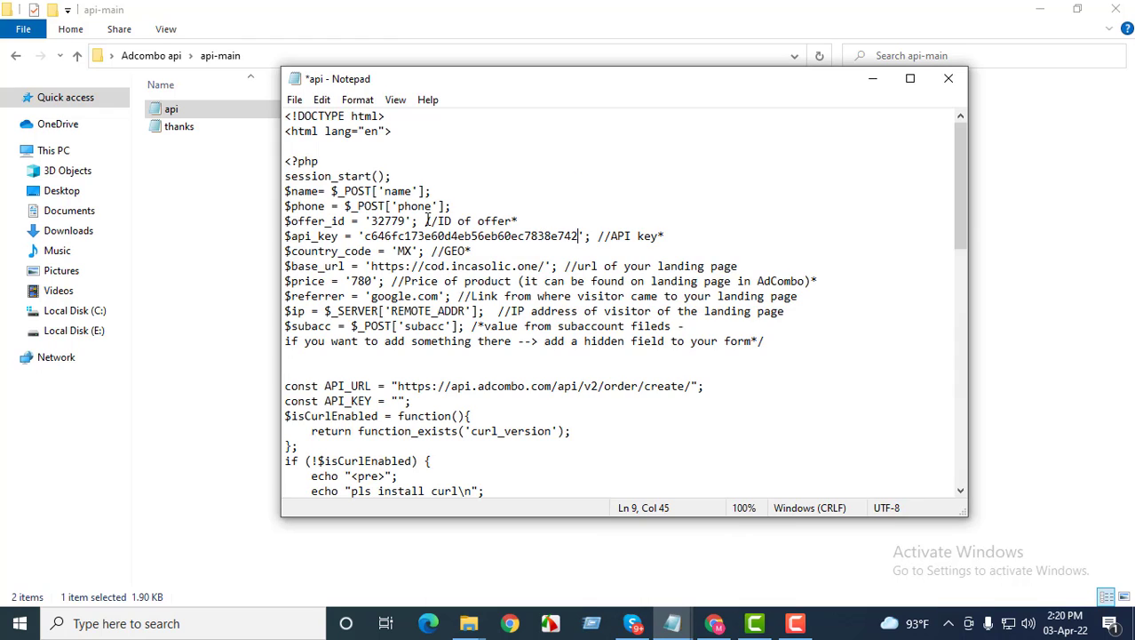
{"action": "left_click_drag", "start_coordinate": [397, 251], "coordinate": [414, 250]}
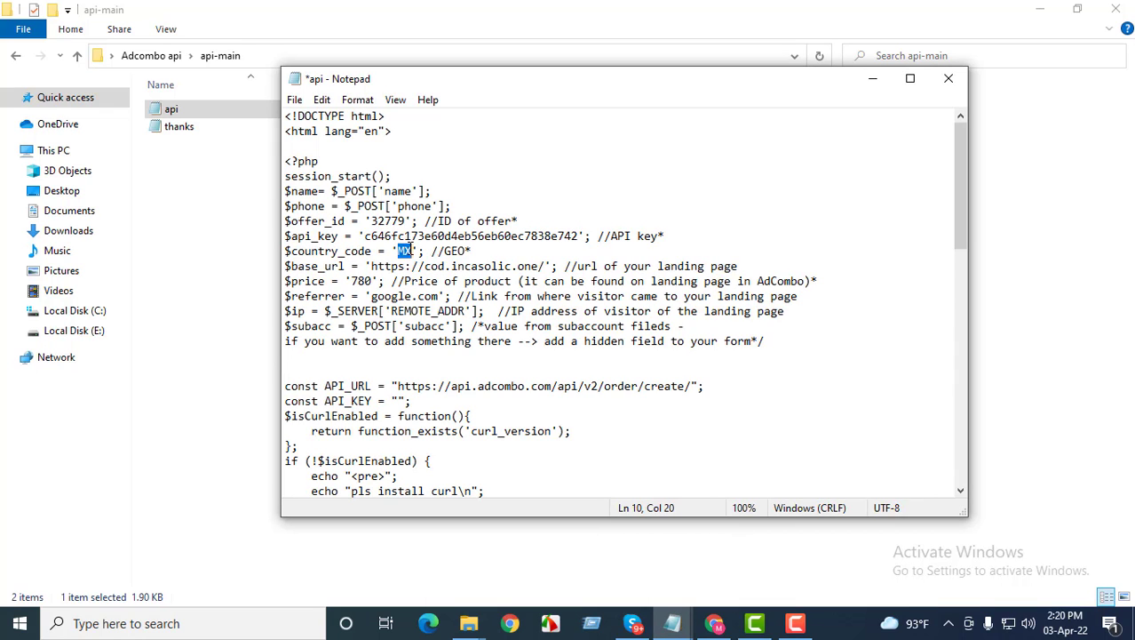
{"action": "type", "text": "DE"}
Set $price in the api file to 49, then save and close the file.
{"action": "left_click_drag", "start_coordinate": [350, 282], "coordinate": [369, 284]}
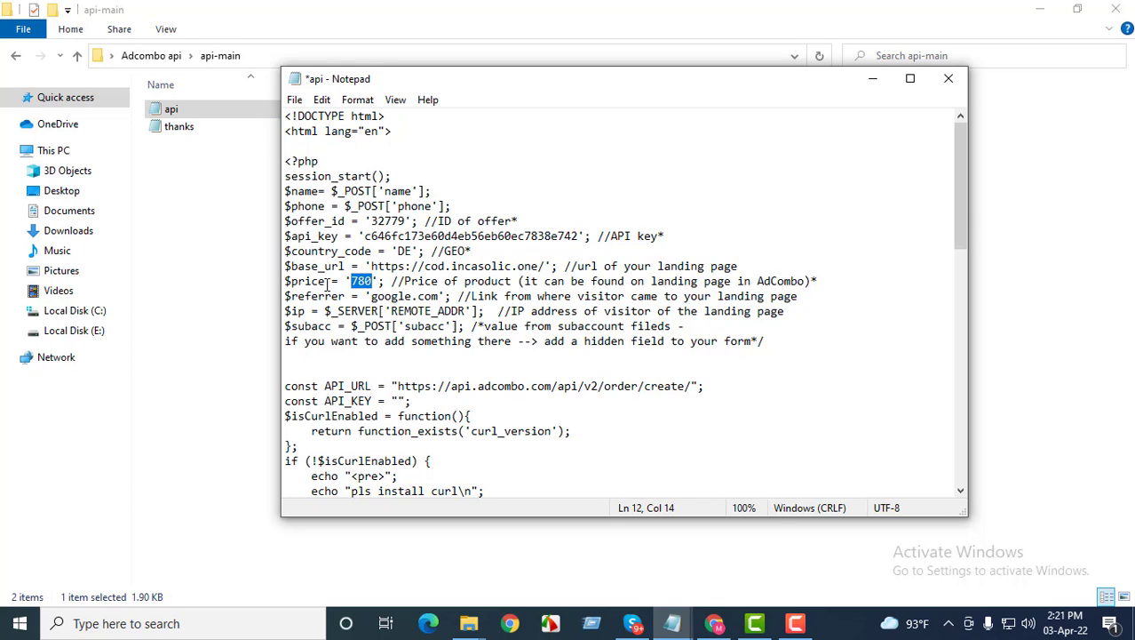
{"action": "type", "text": "49"}
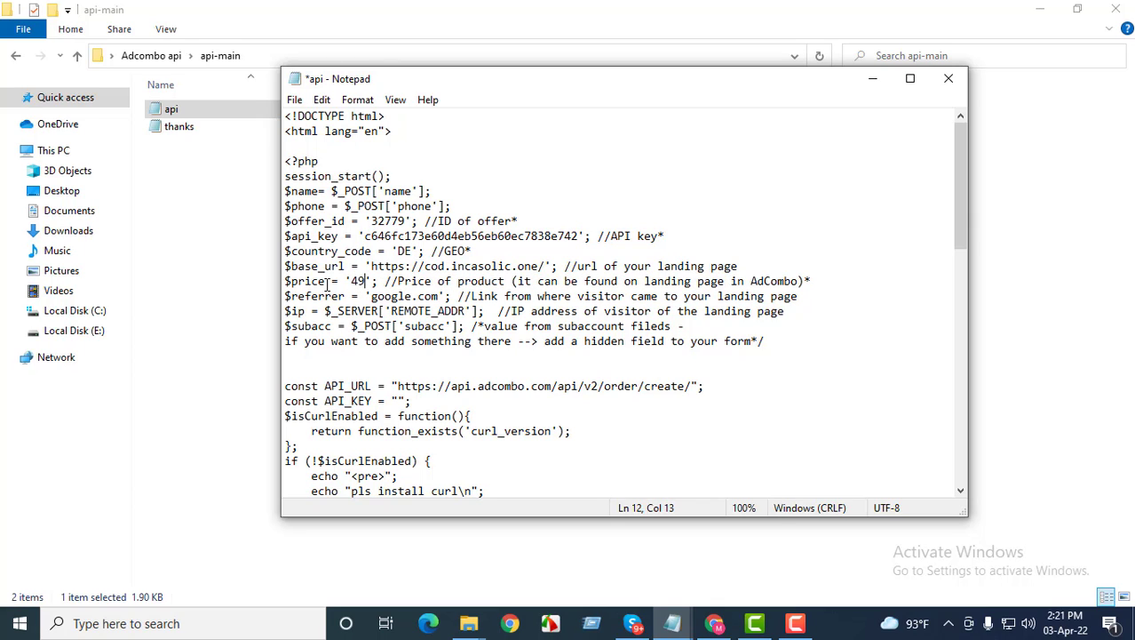
{"action": "left_click", "coordinate": [295, 101]}
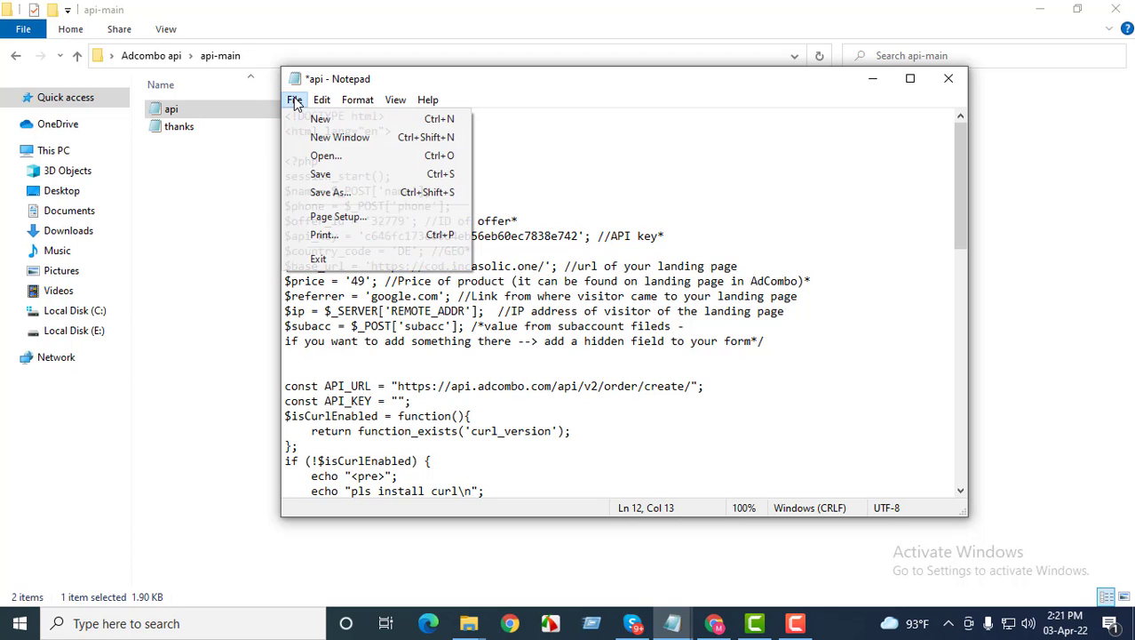
{"action": "left_click", "coordinate": [325, 175]}
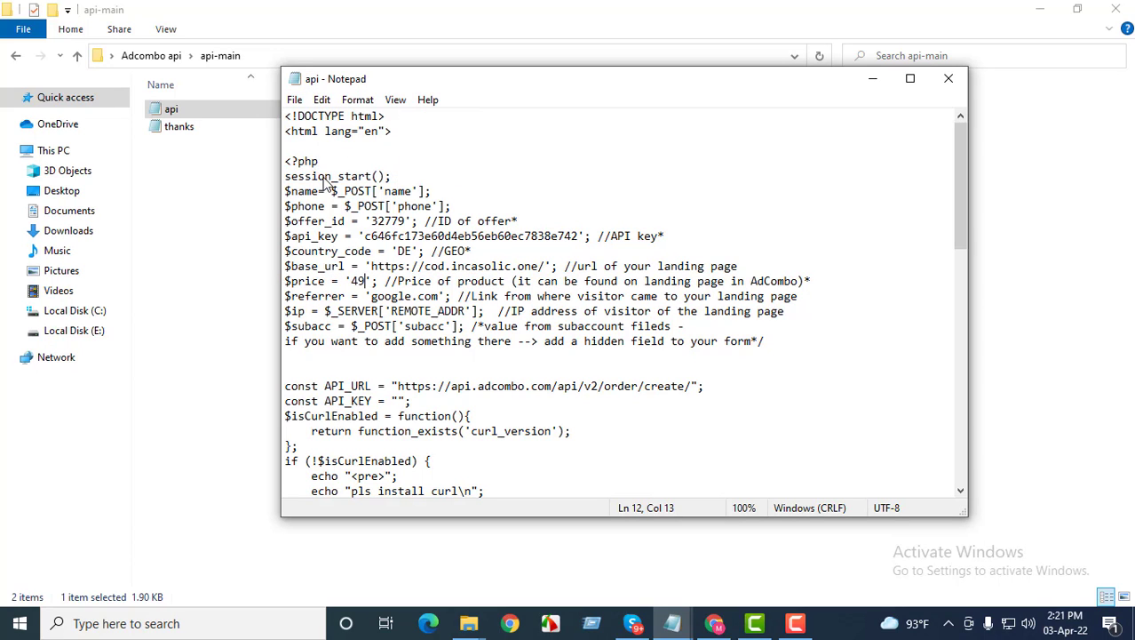
{"action": "left_click", "coordinate": [947, 78]}
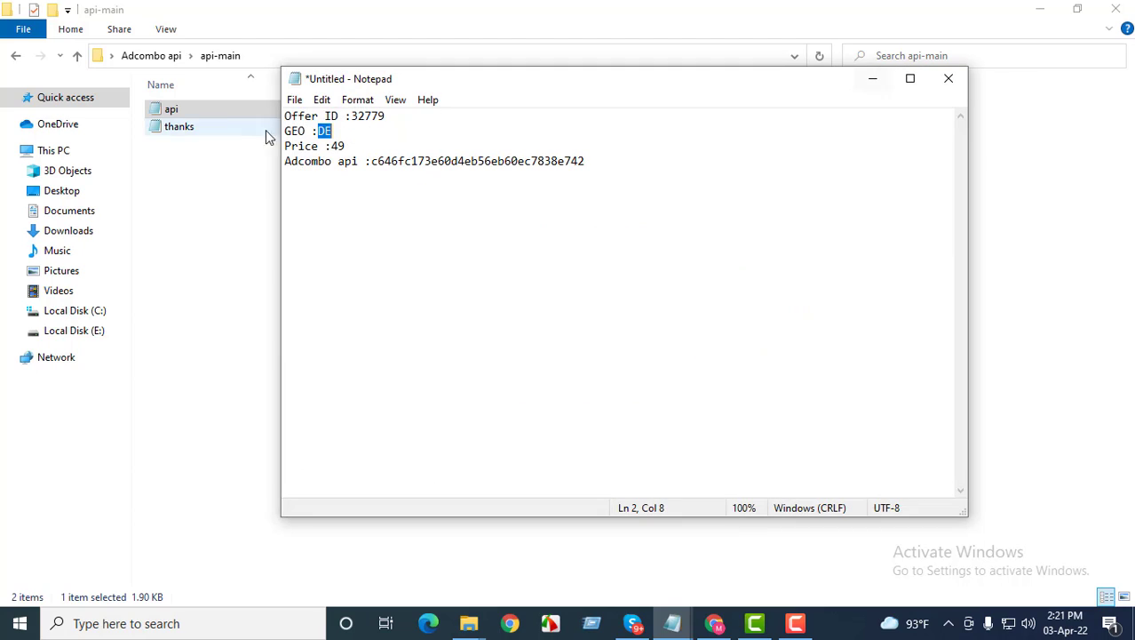
Put the offer note away and open the thanks HTML file in Chrome, translated from Spanish to English.
{"action": "left_click", "coordinate": [948, 80]}
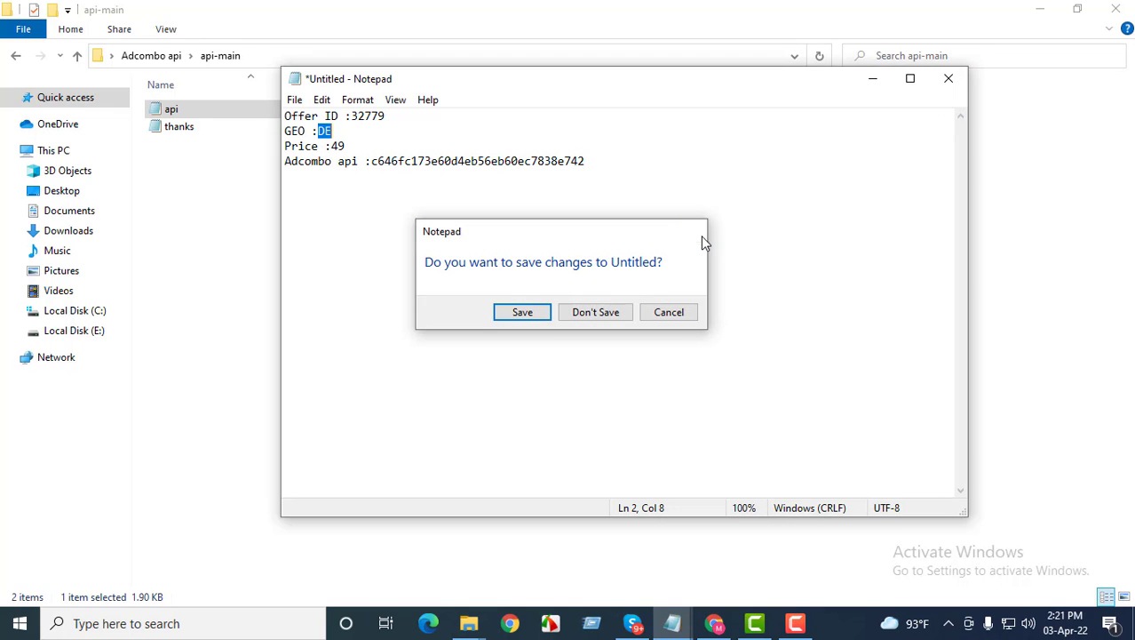
{"action": "key", "text": "Escape"}
{"action": "left_click", "coordinate": [871, 80]}
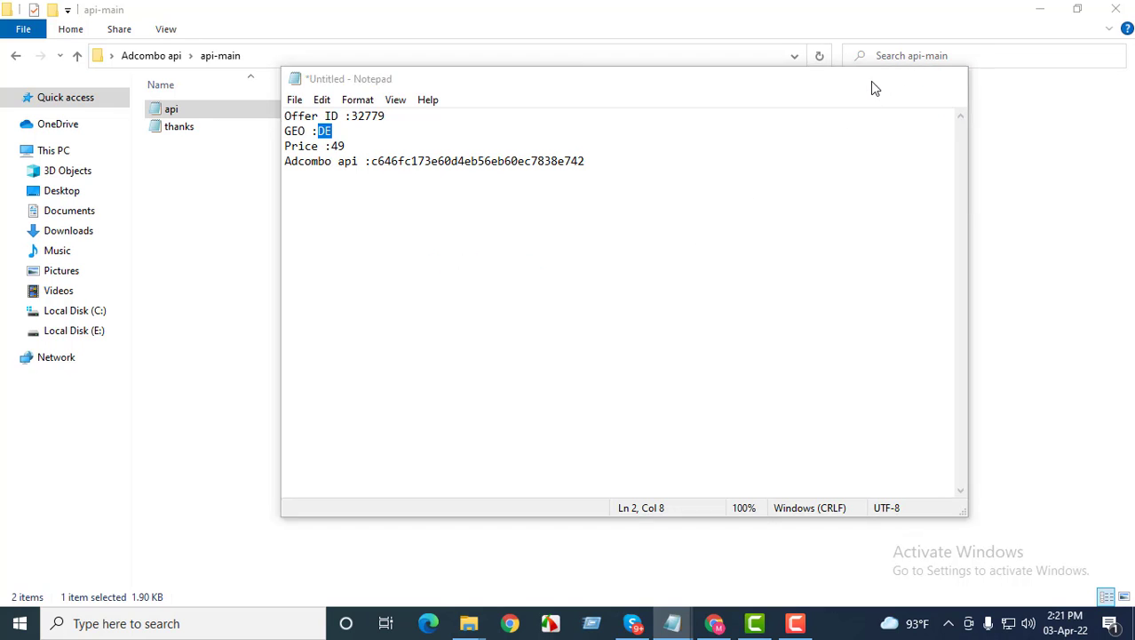
{"action": "left_click", "coordinate": [171, 130]}
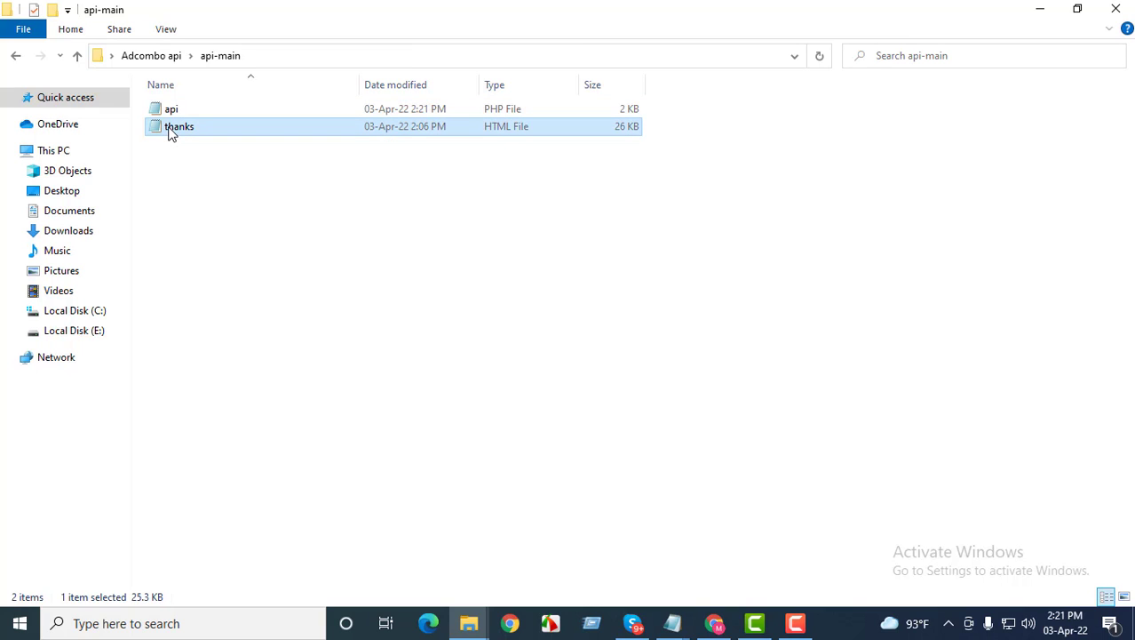
{"action": "right_click", "coordinate": [171, 132]}
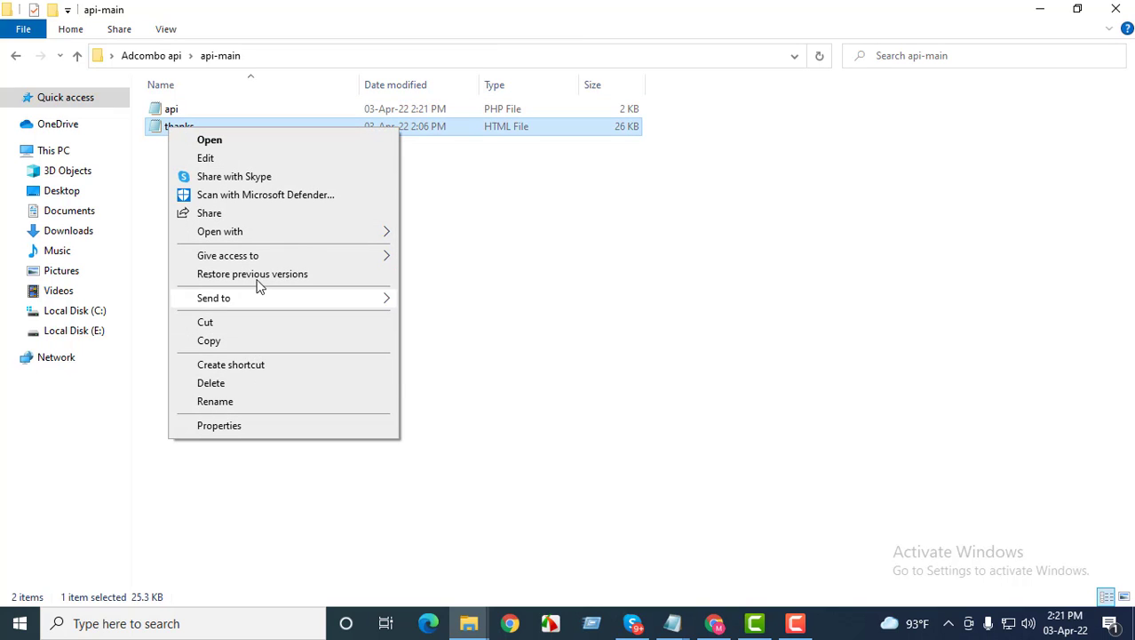
{"action": "mouse_move", "coordinate": [261, 231]}
{"action": "left_click", "coordinate": [451, 254]}
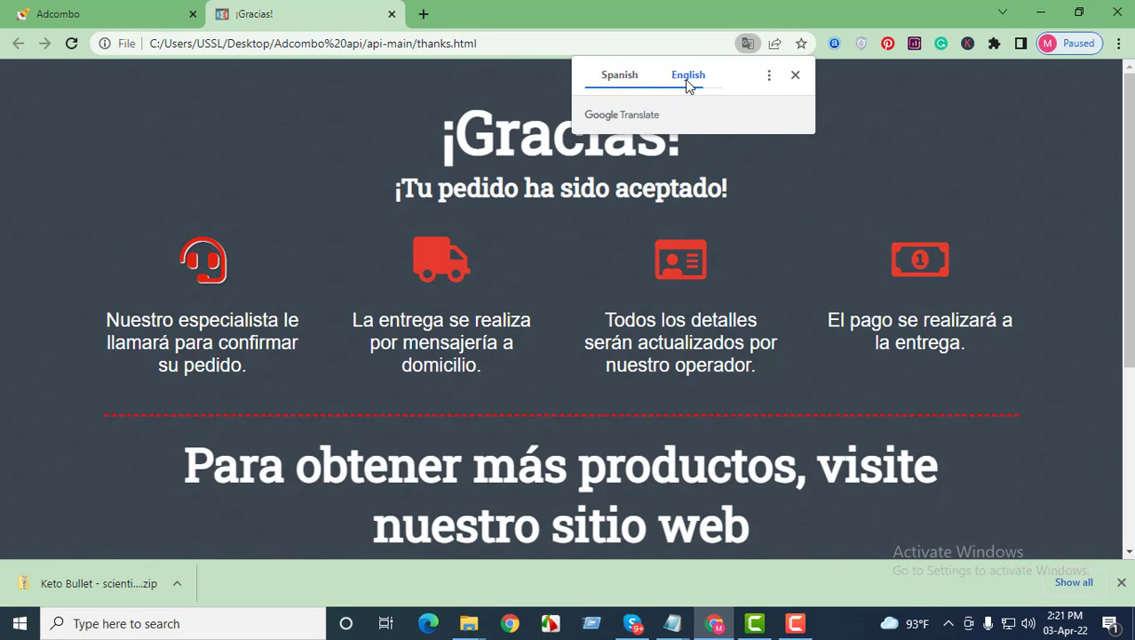
{"action": "left_click", "coordinate": [685, 78]}
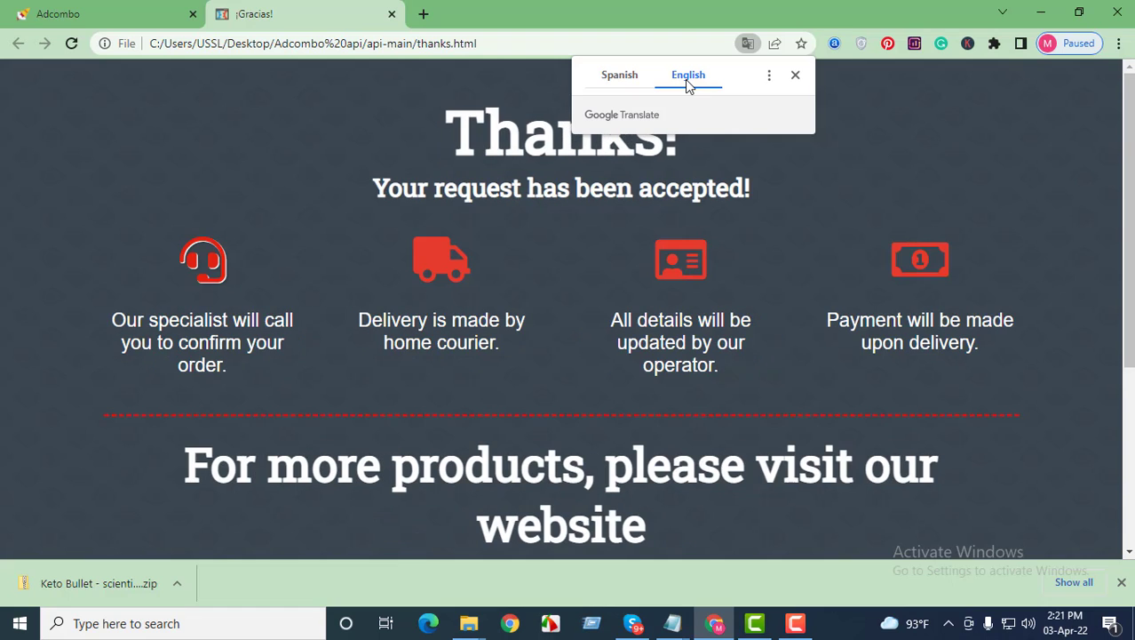
{"action": "left_click", "coordinate": [787, 173]}
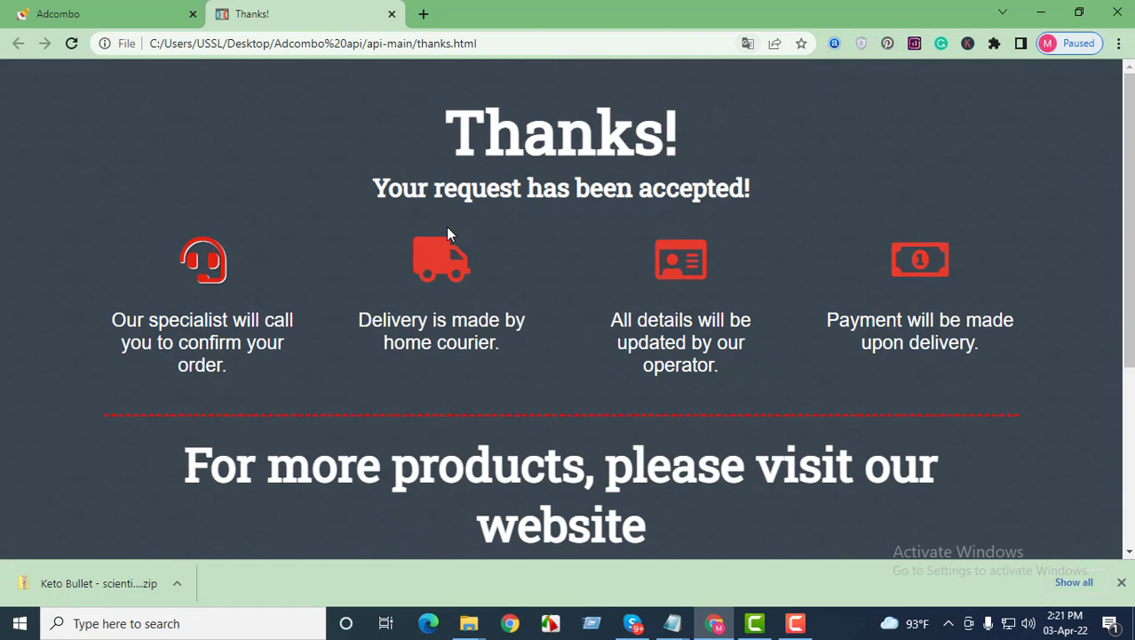
Review the thank-you page down to its website link and footer, close it, and return to the api-main folder.
{"action": "scroll", "coordinate": [636, 274], "scroll_direction": "down", "scroll_amount": 3}
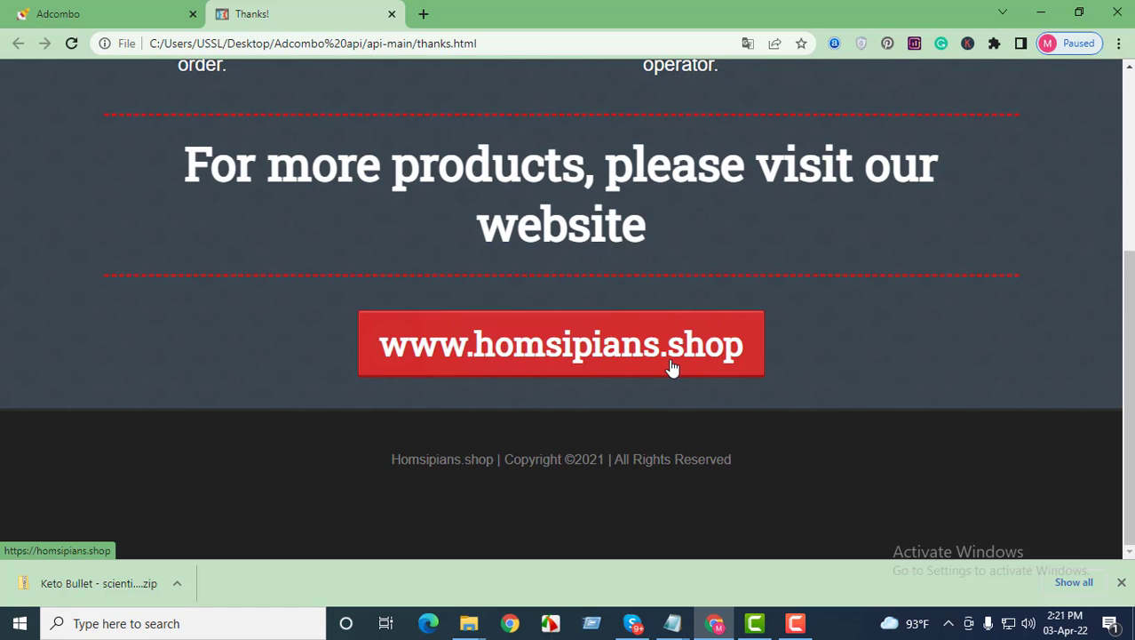
{"action": "scroll", "coordinate": [569, 327], "scroll_direction": "up", "scroll_amount": 3}
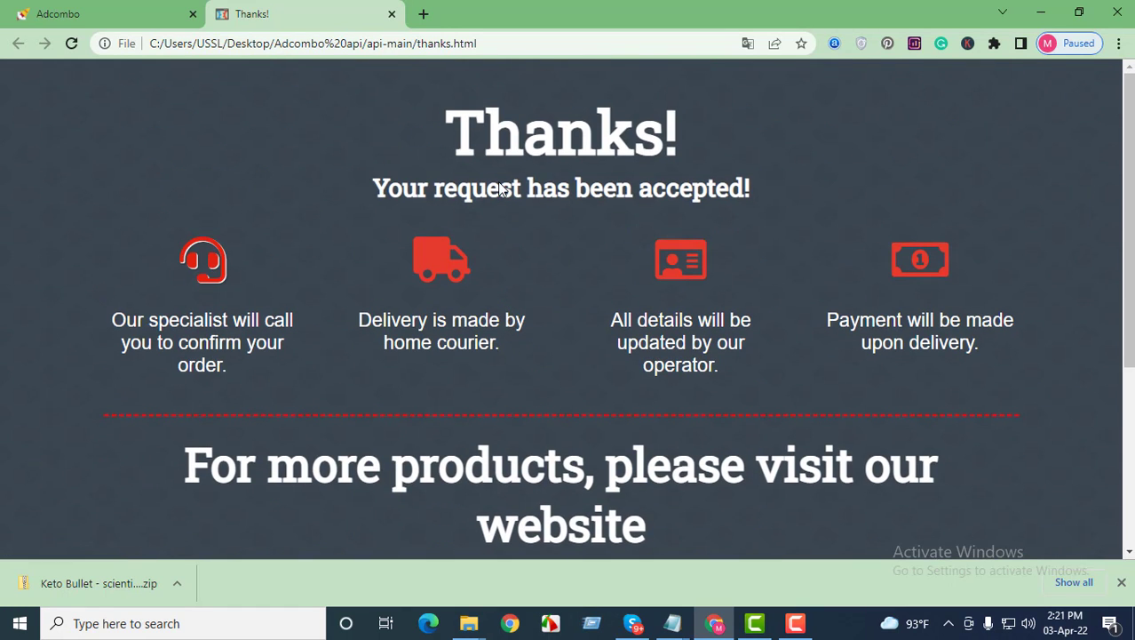
{"action": "left_click", "coordinate": [392, 14]}
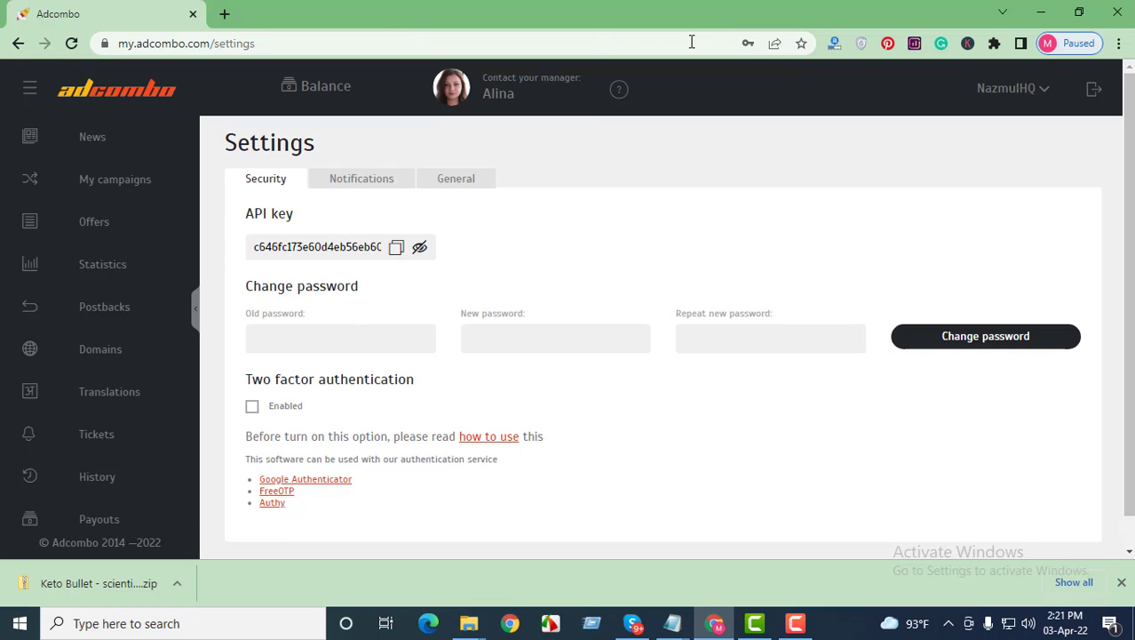
{"action": "left_click", "coordinate": [1040, 14]}
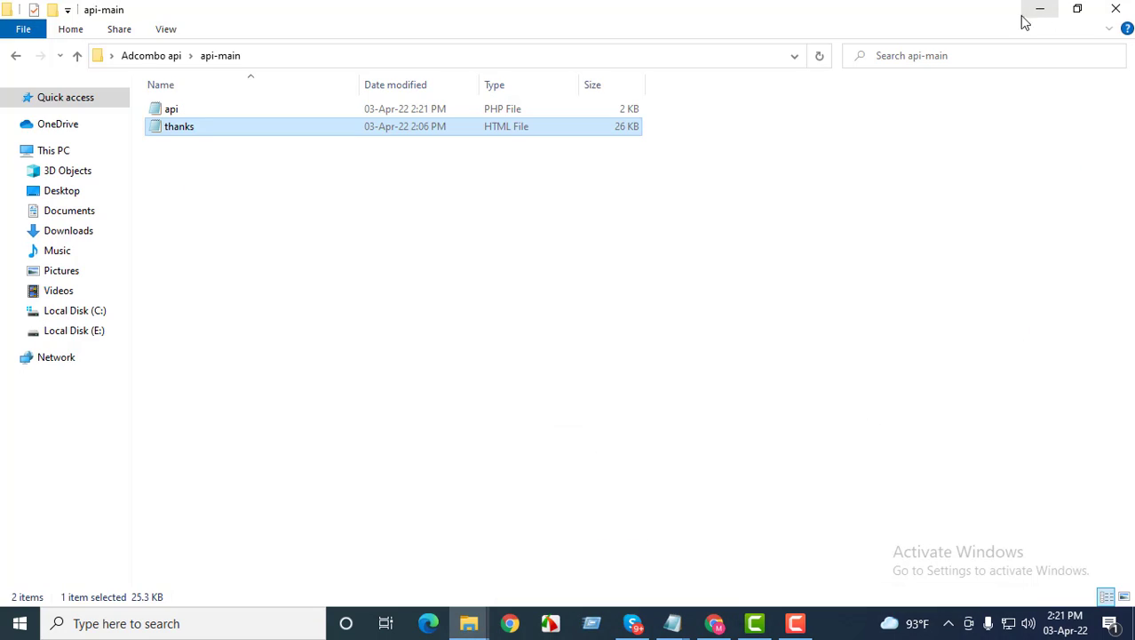
Open the thanks file for editing in Notepad and copy the domain homsipians.shop from the author meta tag.
{"action": "right_click", "coordinate": [197, 133]}
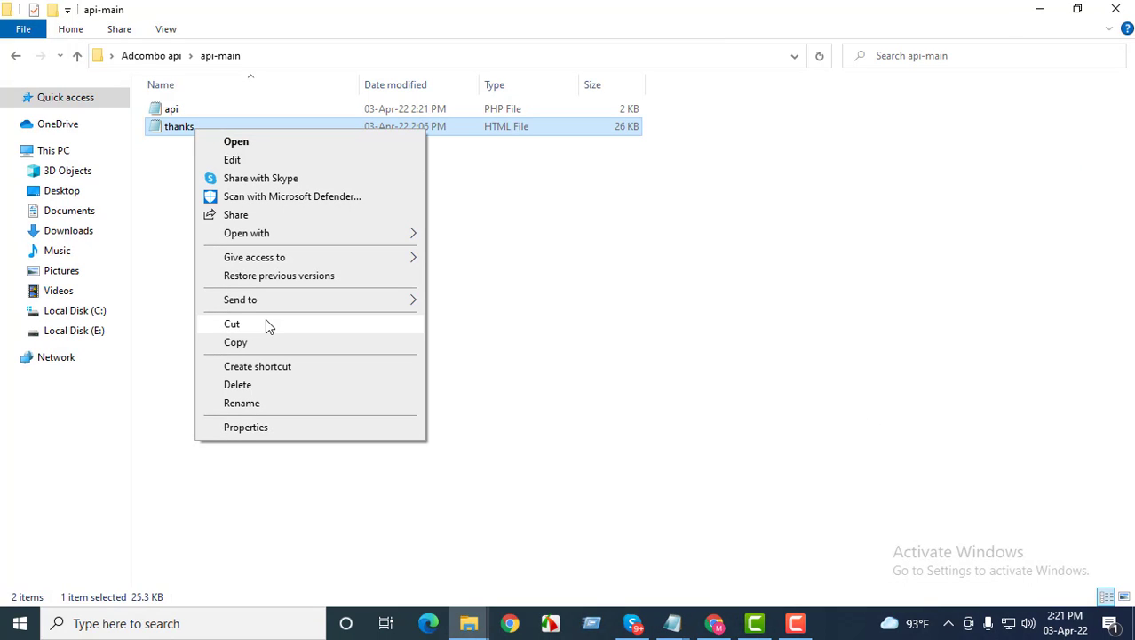
{"action": "left_click", "coordinate": [239, 162]}
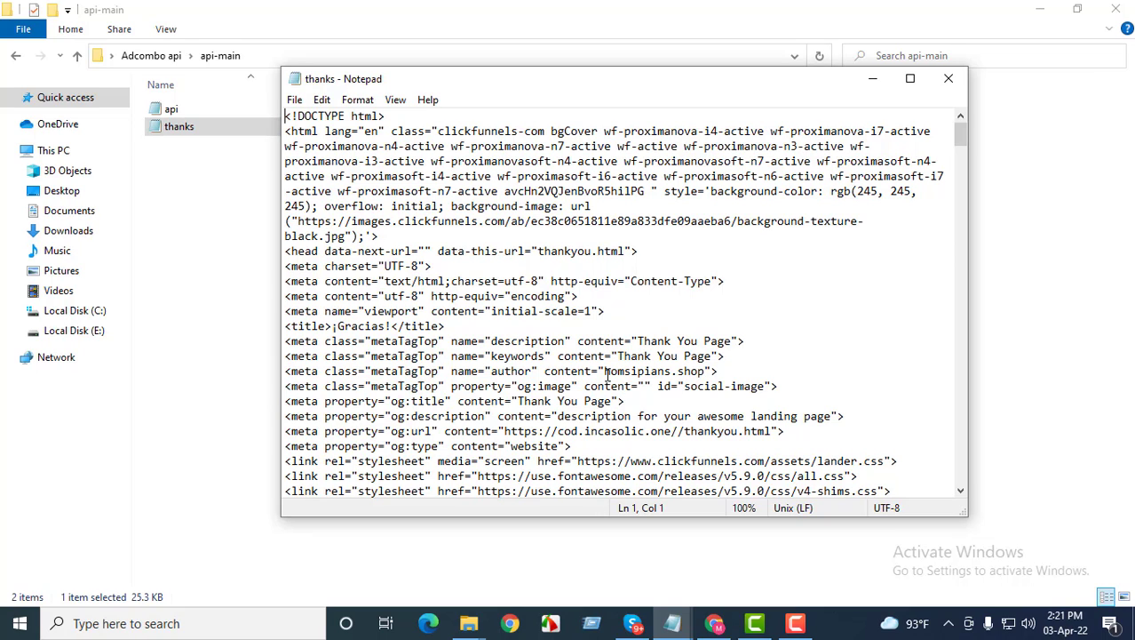
{"action": "left_click_drag", "start_coordinate": [607, 373], "coordinate": [707, 374]}
{"action": "key", "text": "ctrl+c"}
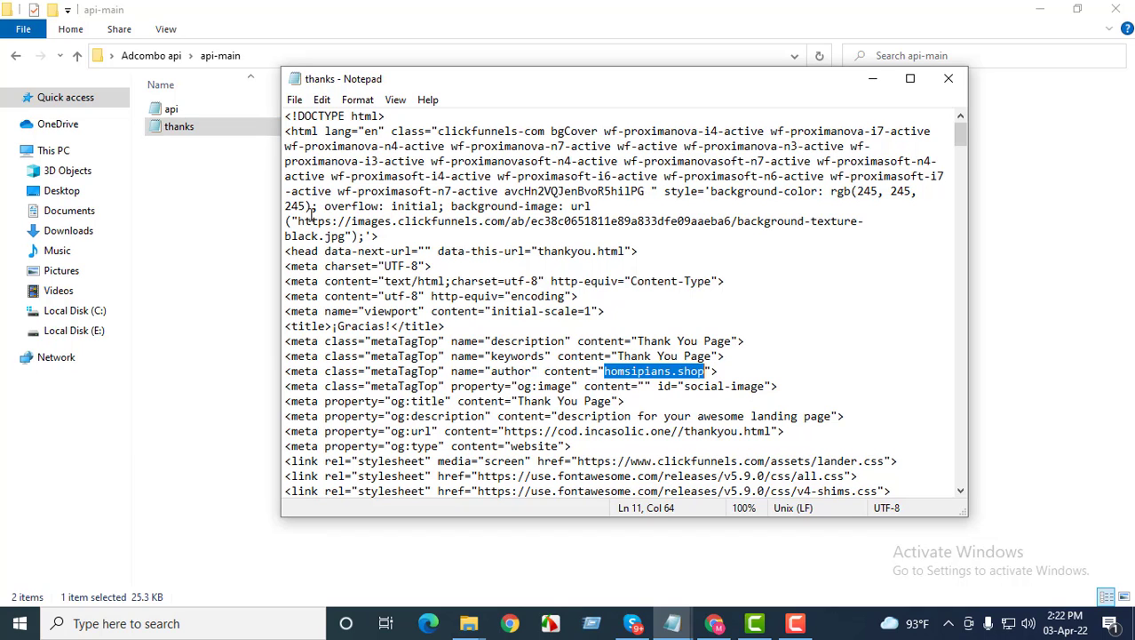
Replace every occurrence of homsipians.shop in the thanks file with gcoffer.com, including the website link and footer text.
{"action": "left_click", "coordinate": [294, 100]}
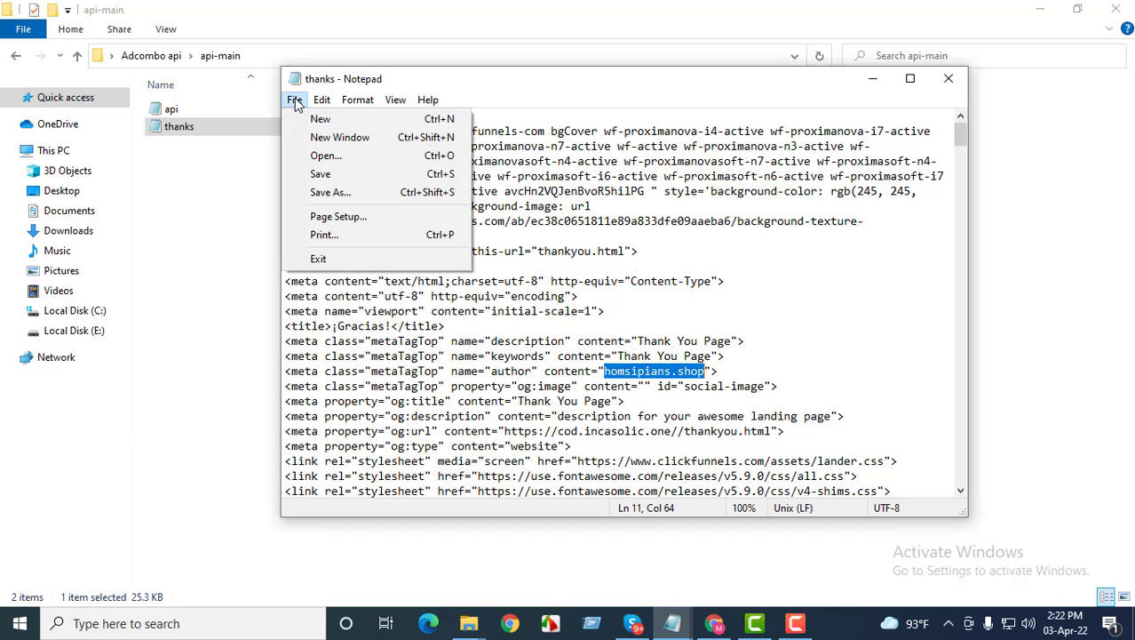
{"action": "mouse_move", "coordinate": [322, 99]}
{"action": "left_click", "coordinate": [772, 270]}
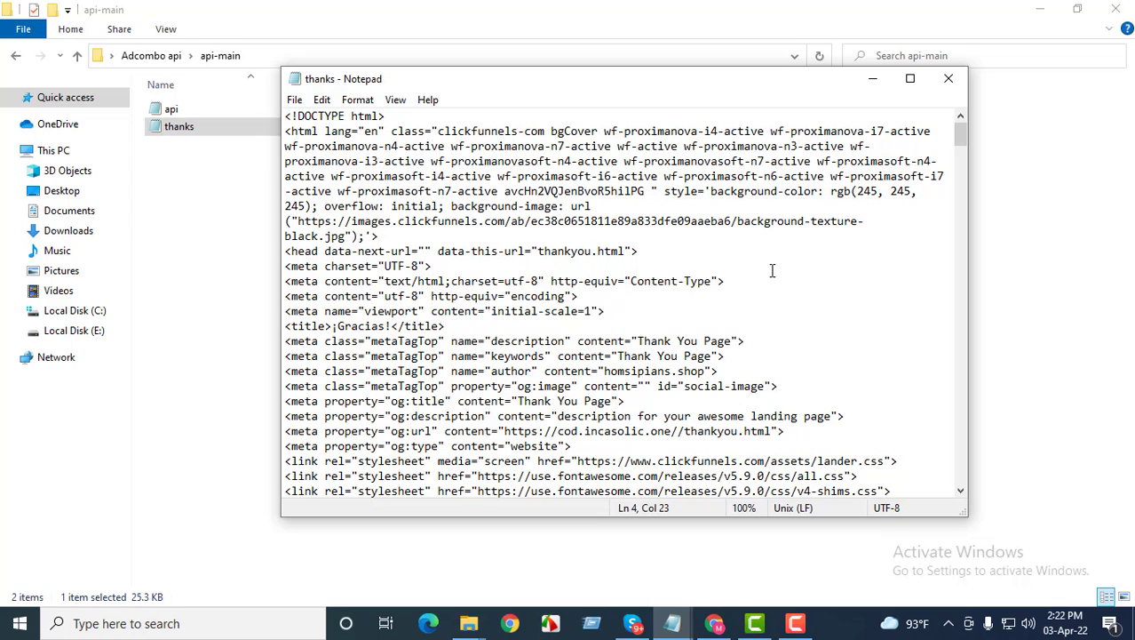
{"action": "key", "text": "ctrl+h"}
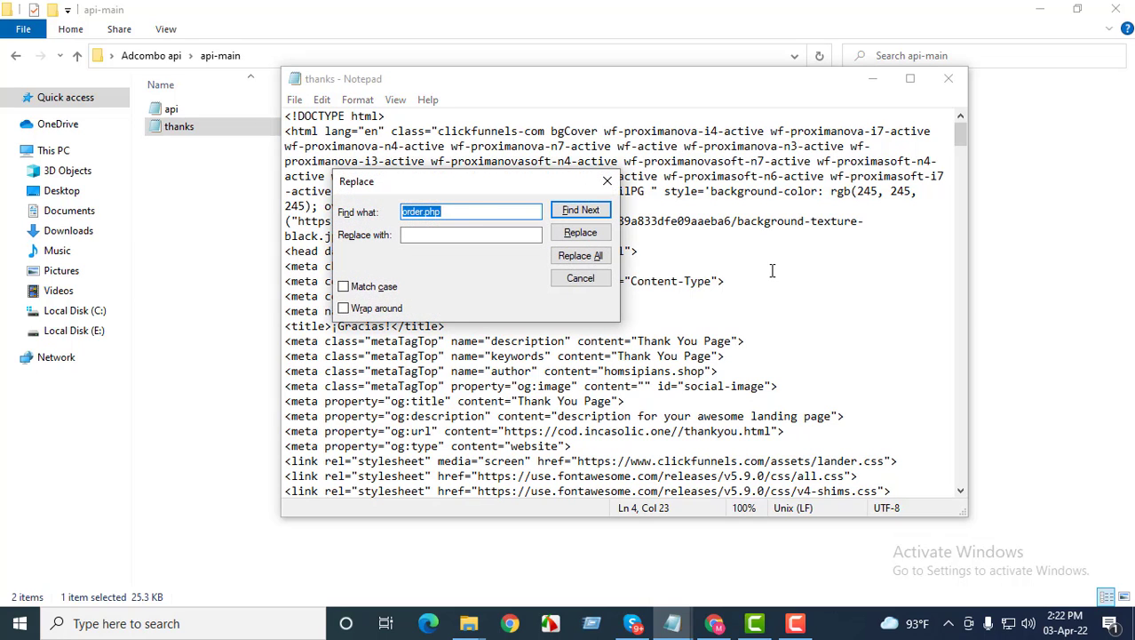
{"action": "key", "text": "BackSpace"}
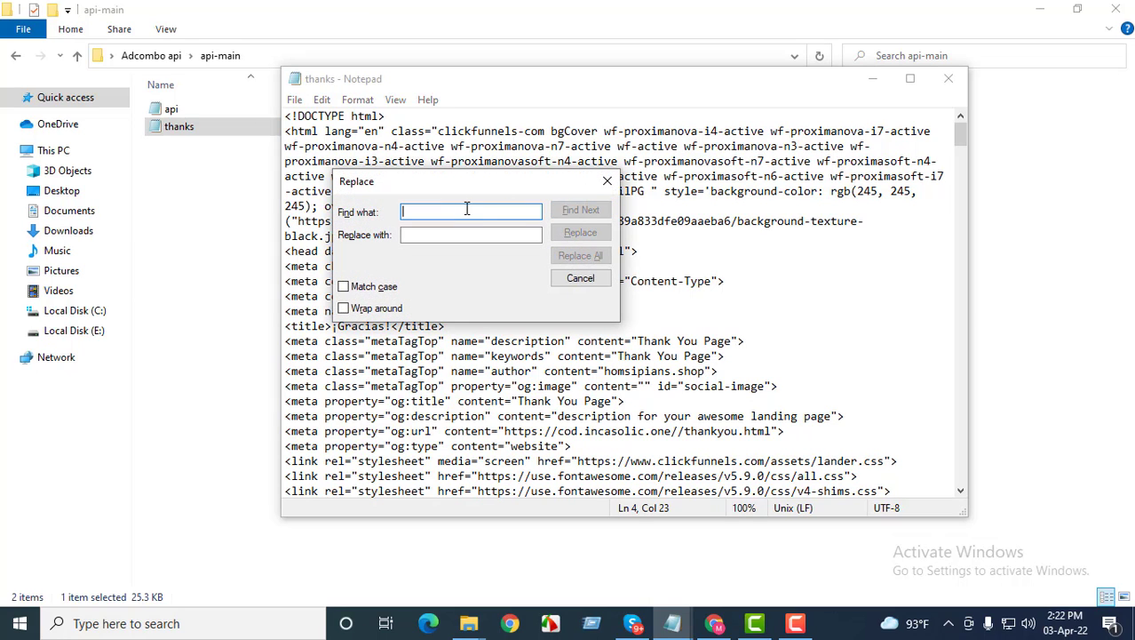
{"action": "key", "text": "ctrl+v"}
{"action": "left_click", "coordinate": [427, 235]}
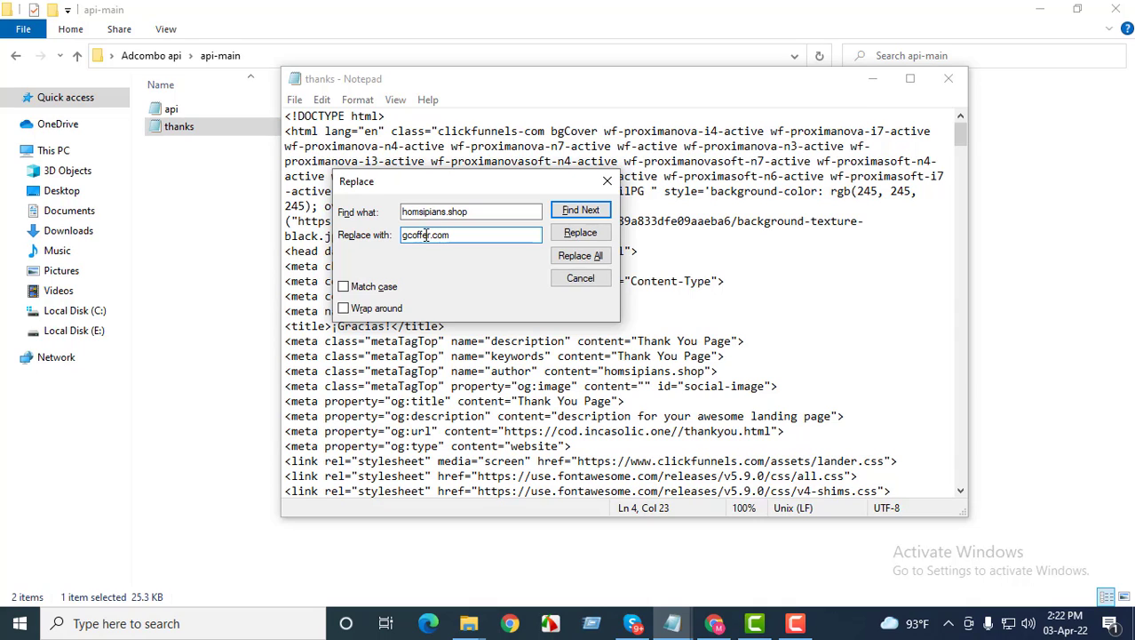
{"action": "left_click", "coordinate": [576, 242]}
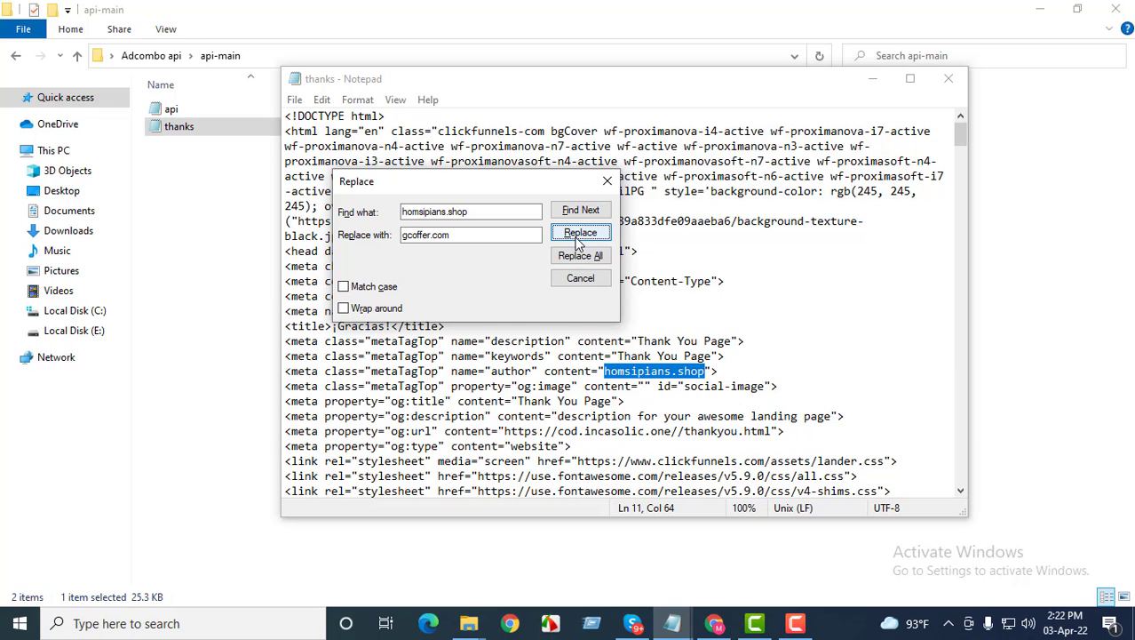
{"action": "left_click", "coordinate": [578, 240]}
{"action": "left_click", "coordinate": [578, 241]}
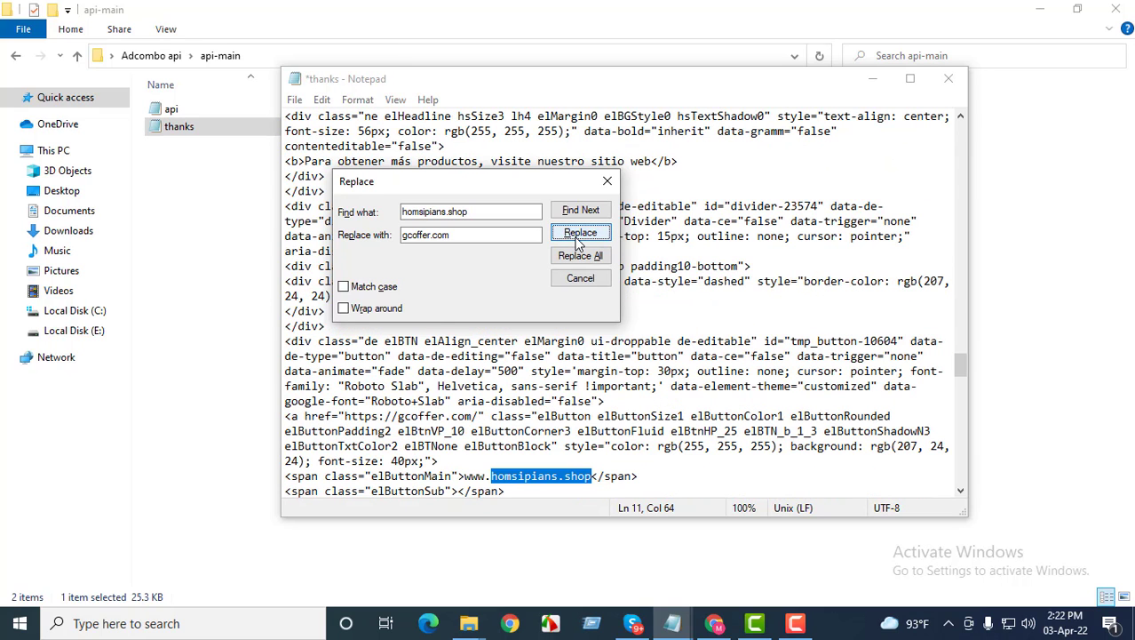
{"action": "left_click", "coordinate": [578, 242]}
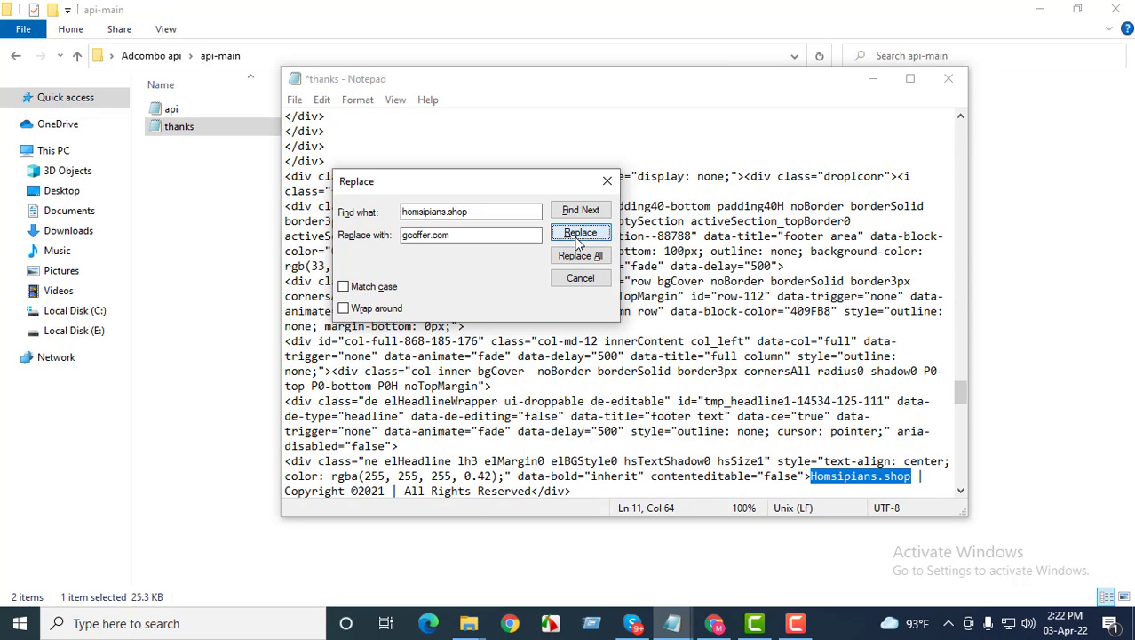
{"action": "left_click", "coordinate": [580, 241]}
{"action": "left_click", "coordinate": [644, 370]}
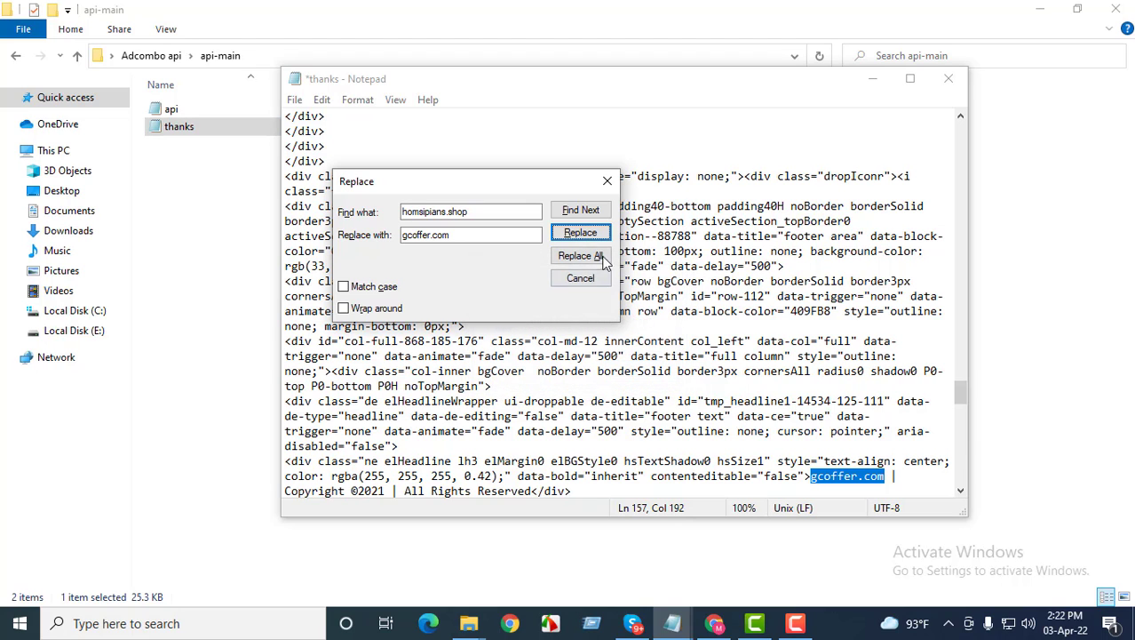
{"action": "left_click", "coordinate": [607, 181]}
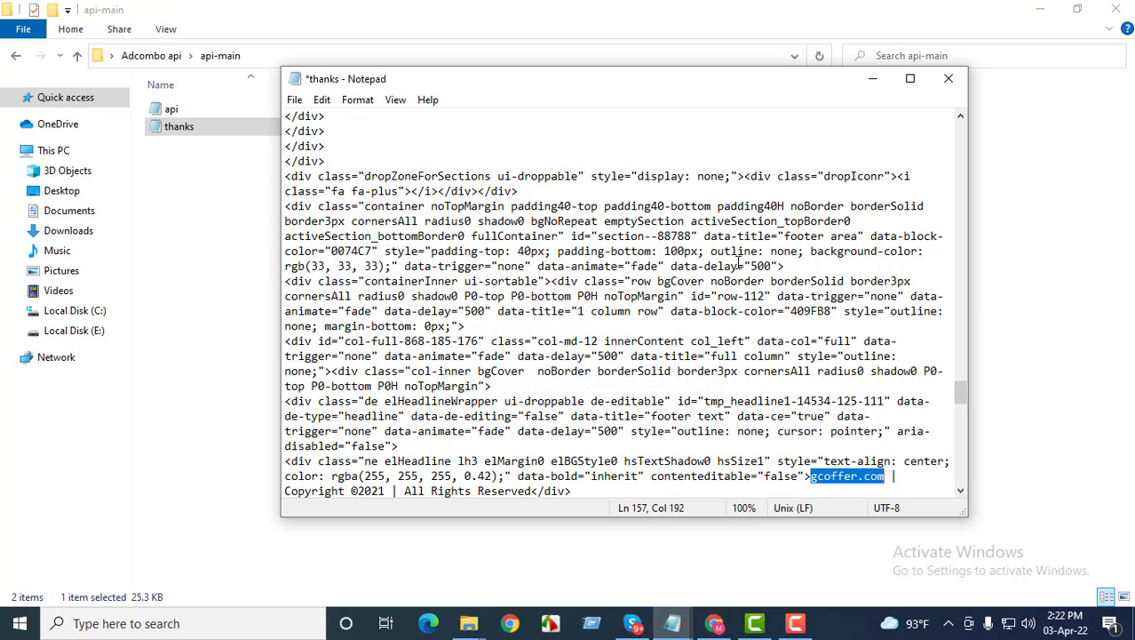
Save the edited thanks file and close it.
{"action": "left_click", "coordinate": [294, 99]}
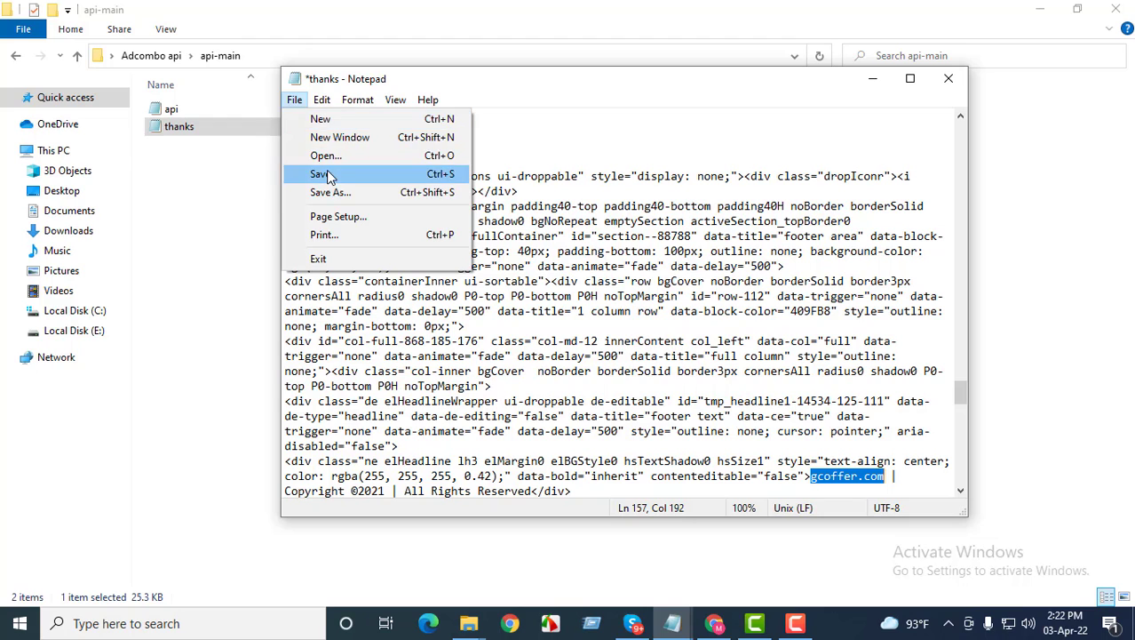
{"action": "left_click", "coordinate": [319, 174]}
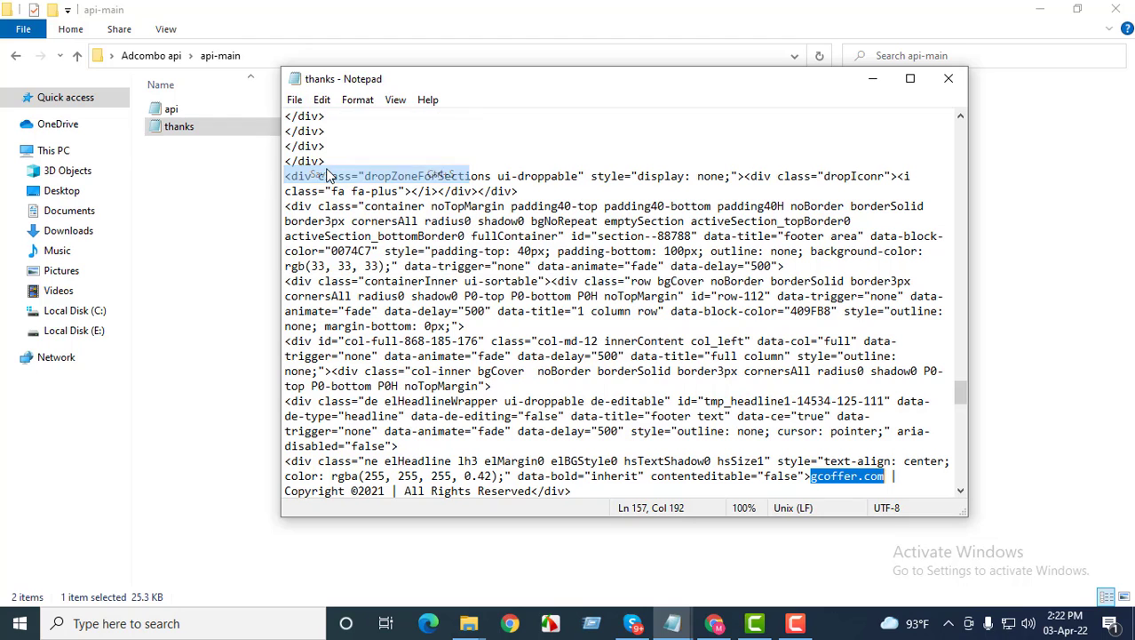
{"action": "left_click", "coordinate": [947, 79]}
Open the edited thanks file in Chrome, translate it to English, check its website link and footer, and close the page.
{"action": "right_click", "coordinate": [194, 128]}
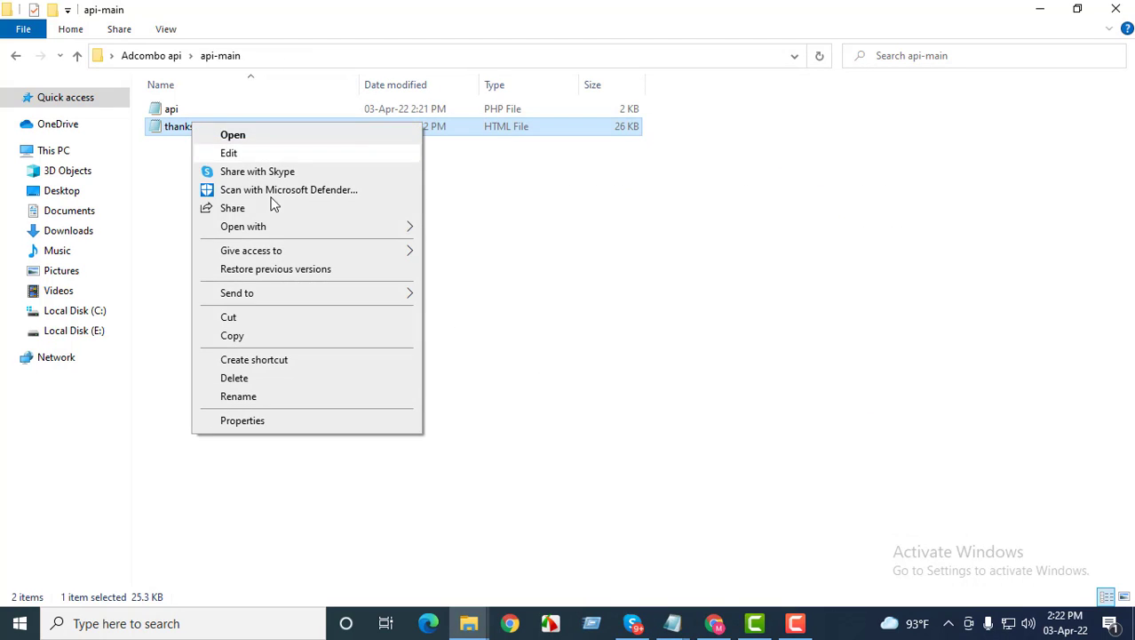
{"action": "mouse_move", "coordinate": [281, 229]}
{"action": "left_click", "coordinate": [471, 247]}
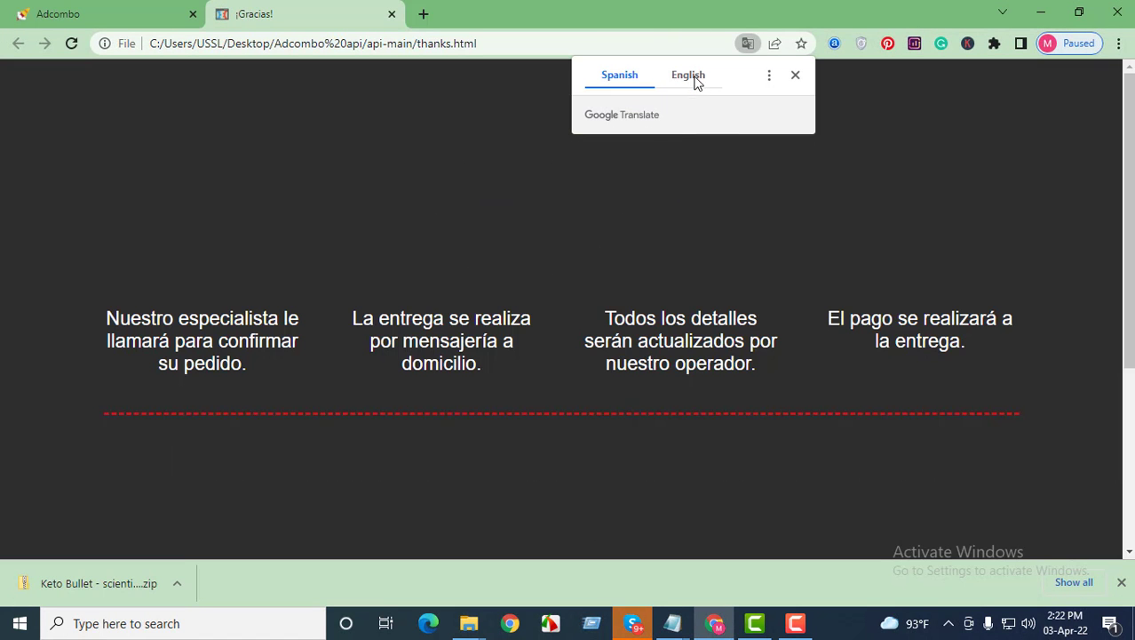
{"action": "left_click", "coordinate": [697, 77]}
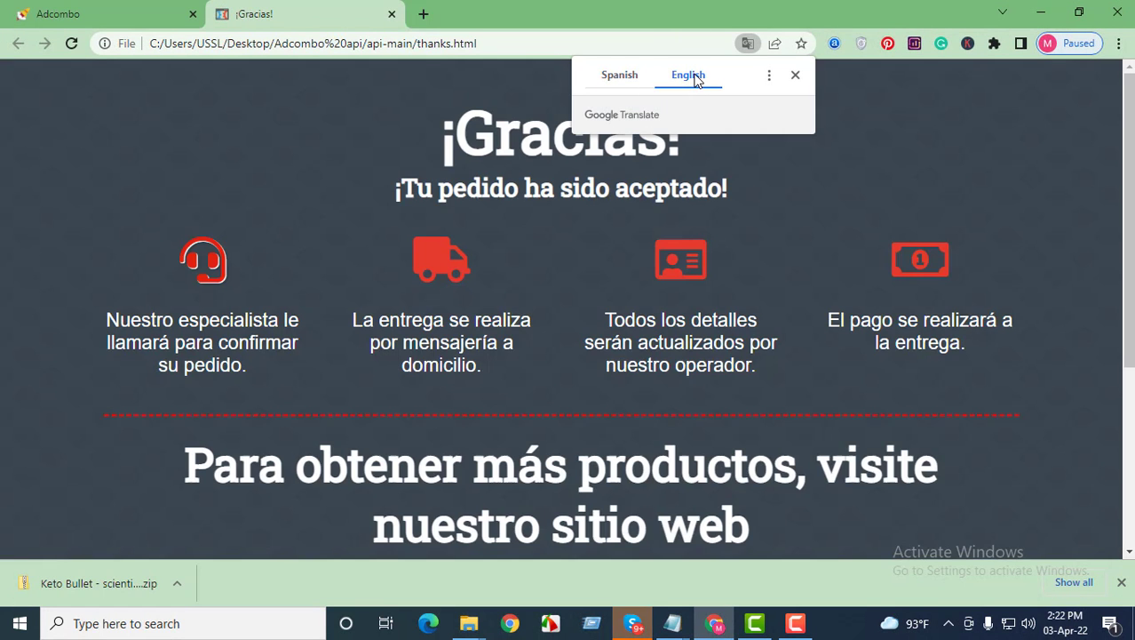
{"action": "scroll", "coordinate": [577, 246], "scroll_direction": "down", "scroll_amount": 3}
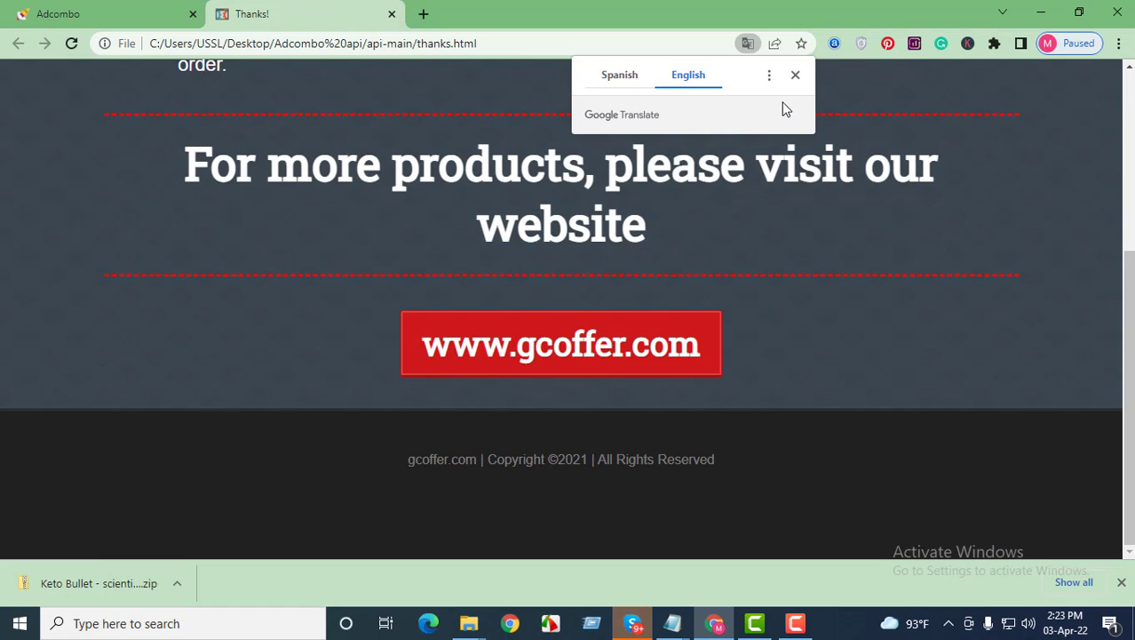
{"action": "left_click", "coordinate": [795, 75]}
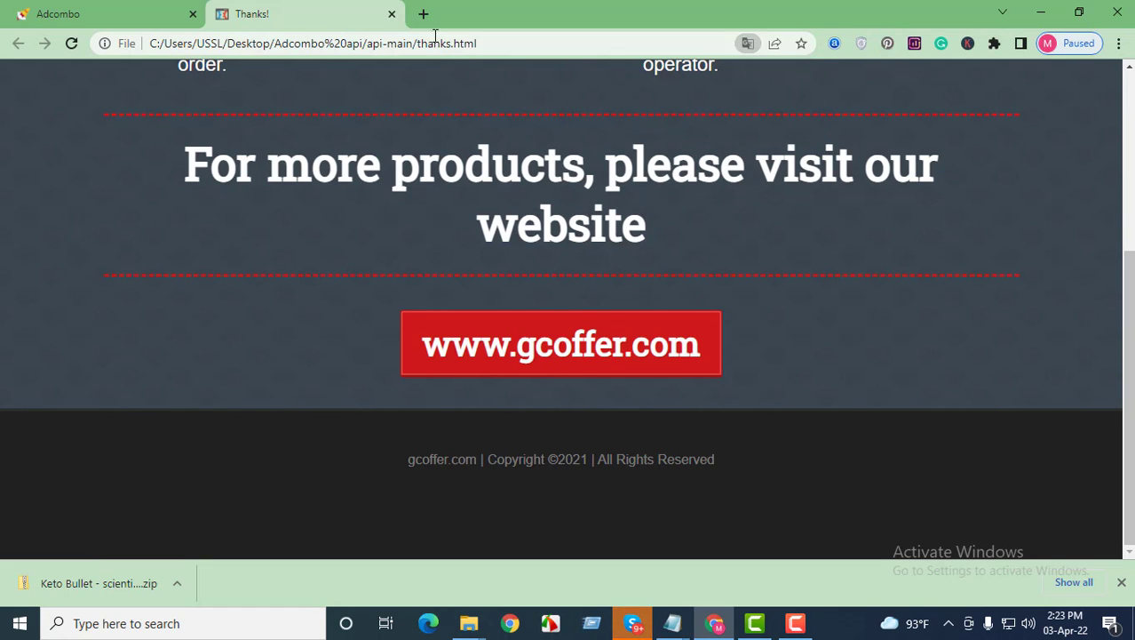
{"action": "left_click", "coordinate": [392, 13]}
{"action": "mouse_move", "coordinate": [545, 115]}
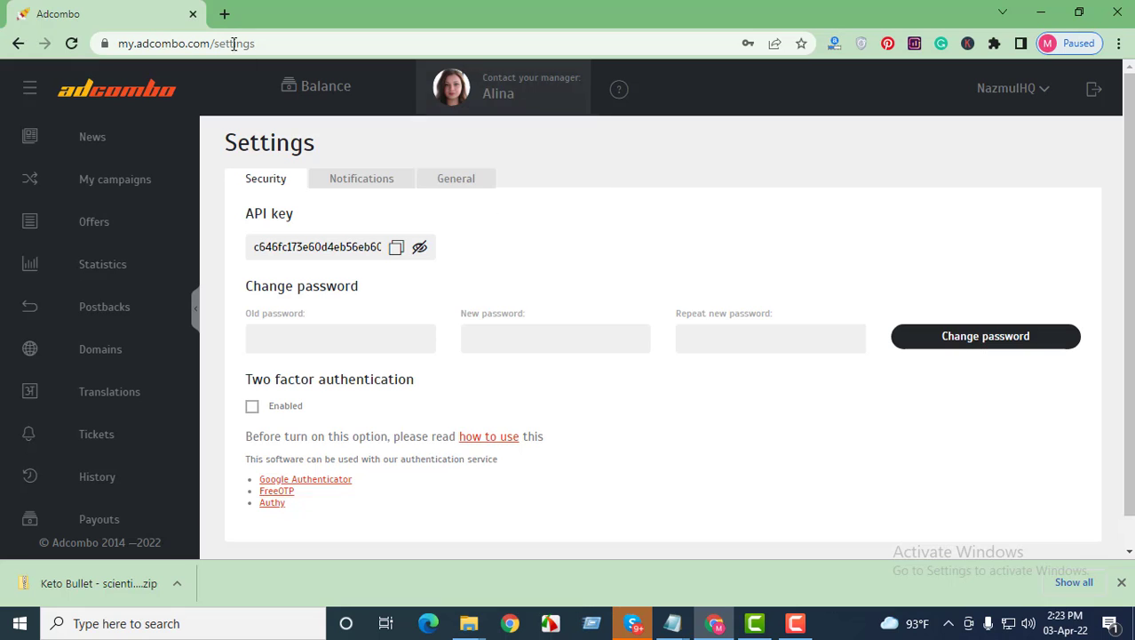
Copy the address halalcodez.com/cpanel from the Notepad credentials note and load it in a new browser tab.
{"action": "left_click", "coordinate": [224, 14]}
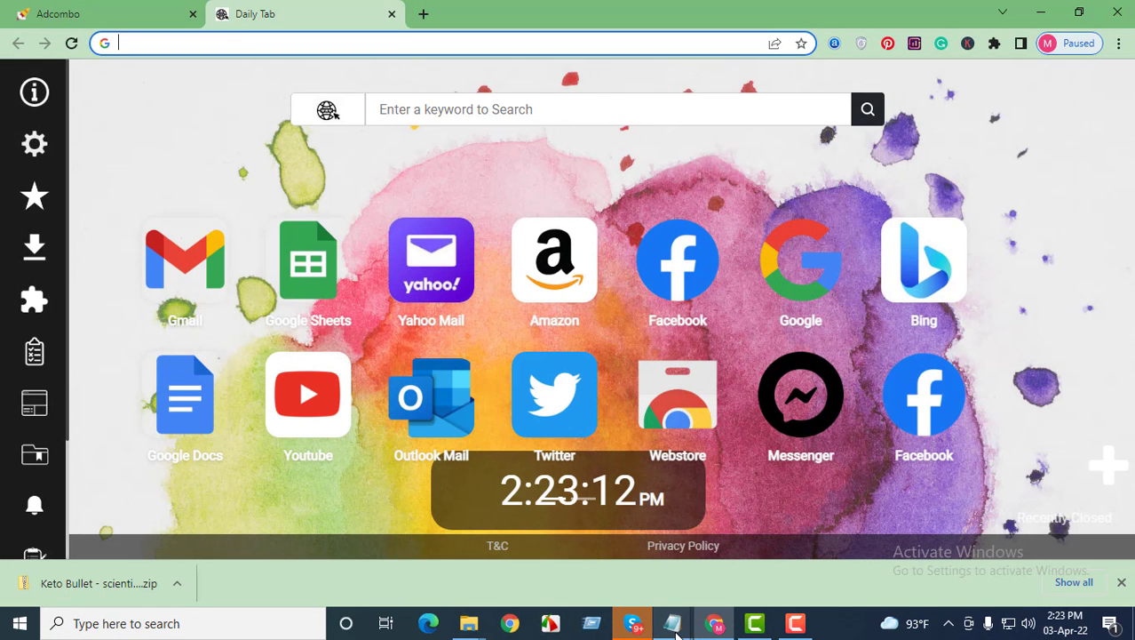
{"action": "mouse_move", "coordinate": [675, 633]}
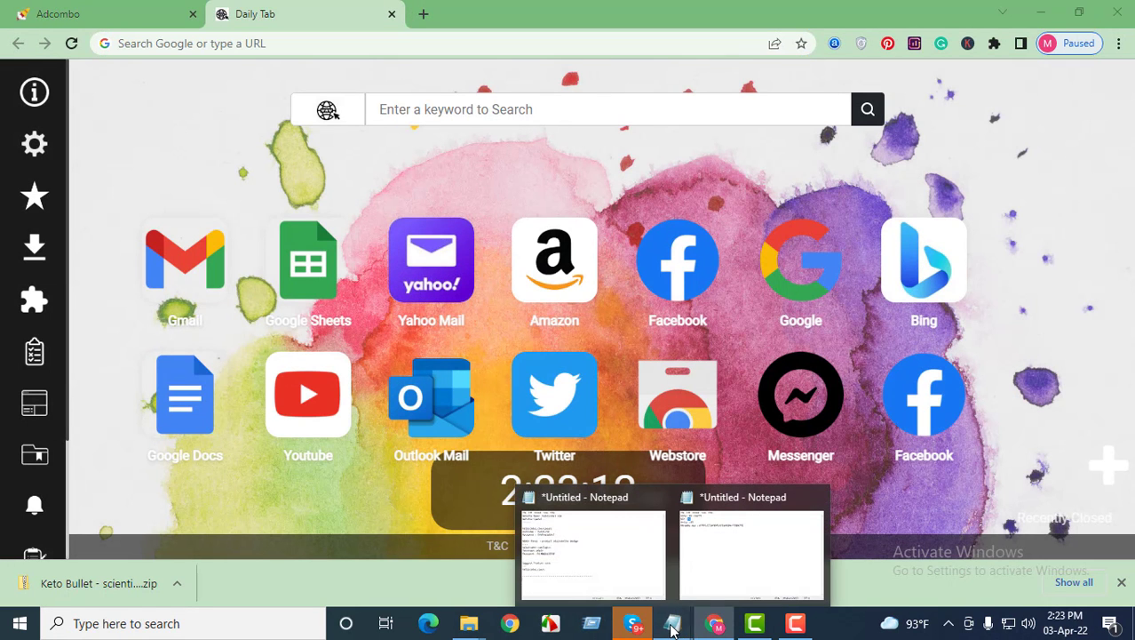
{"action": "left_click", "coordinate": [612, 581]}
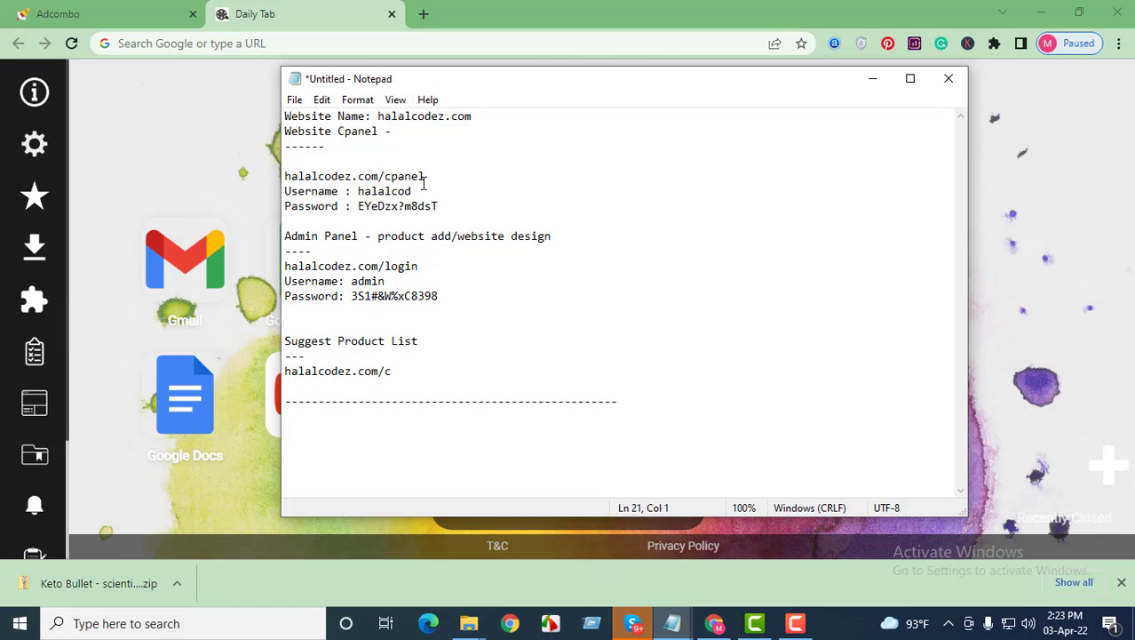
{"action": "left_click_drag", "start_coordinate": [428, 176], "coordinate": [278, 177]}
{"action": "key", "text": "ctrl+c"}
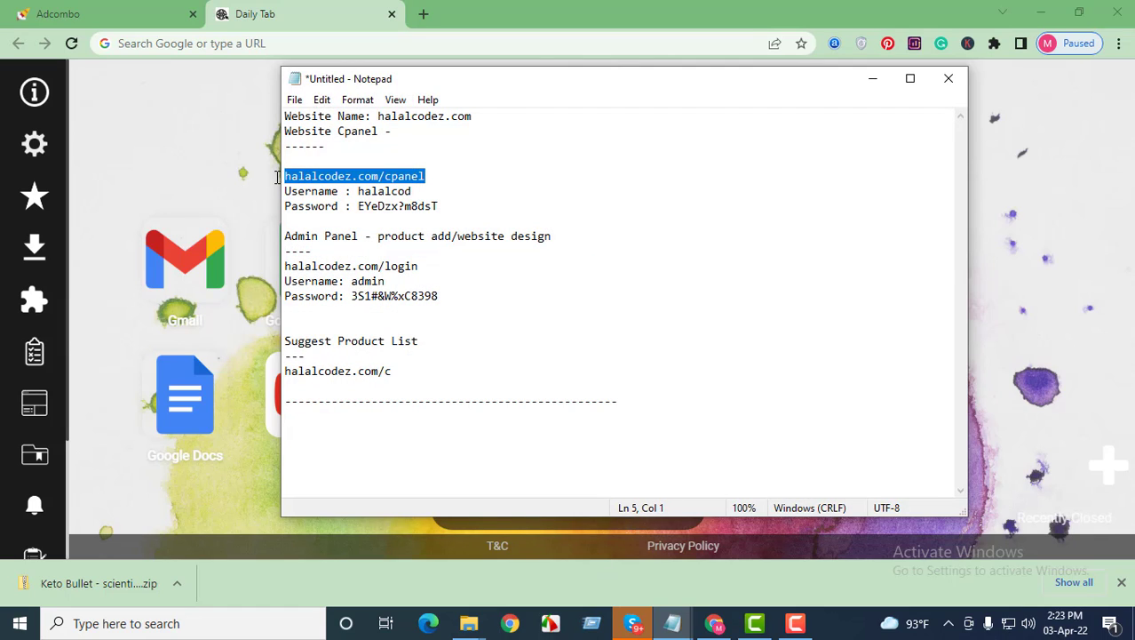
{"action": "left_click", "coordinate": [264, 41]}
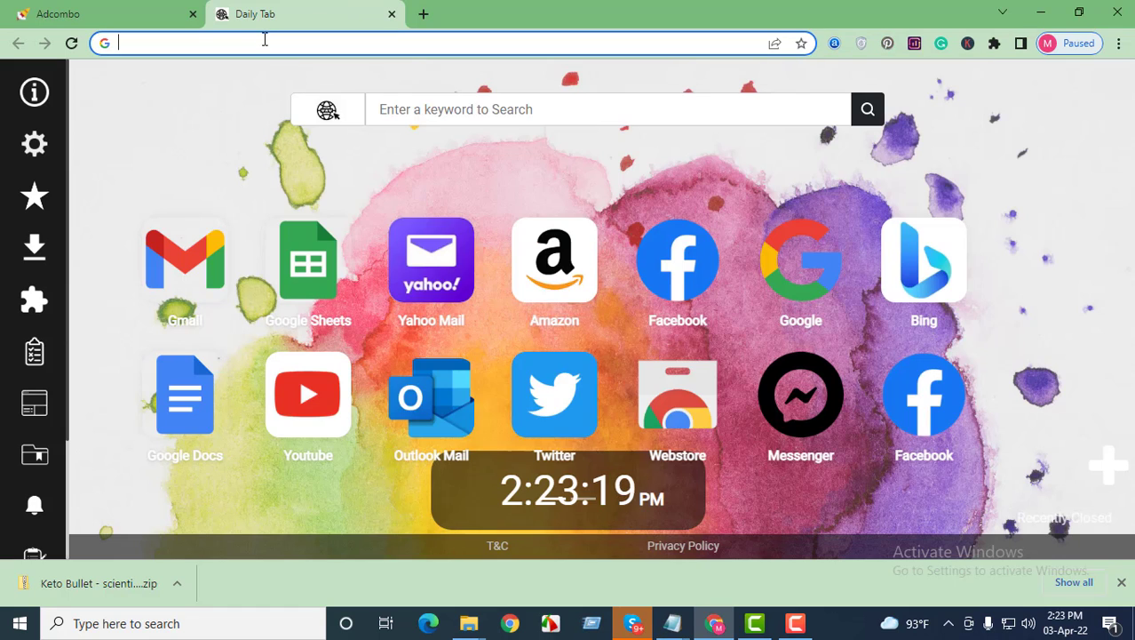
{"action": "key", "text": "ctrl+v"}
{"action": "key", "text": "Return"}
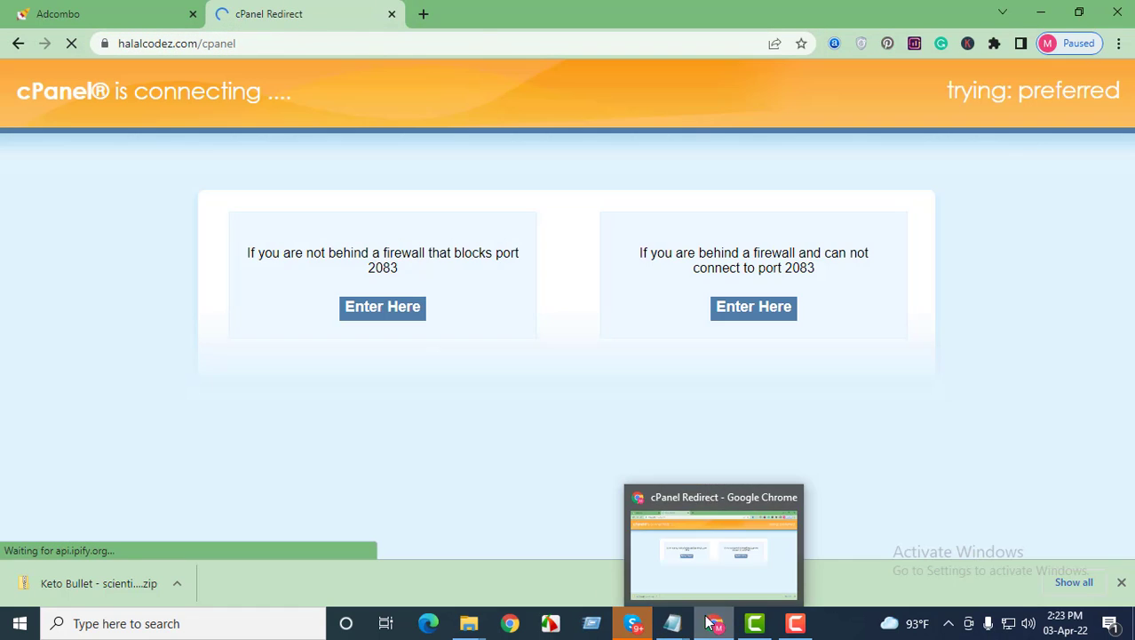
Copy the cPanel username from the Notepad credentials note and enter it in the cPanel login form.
{"action": "mouse_move", "coordinate": [673, 625]}
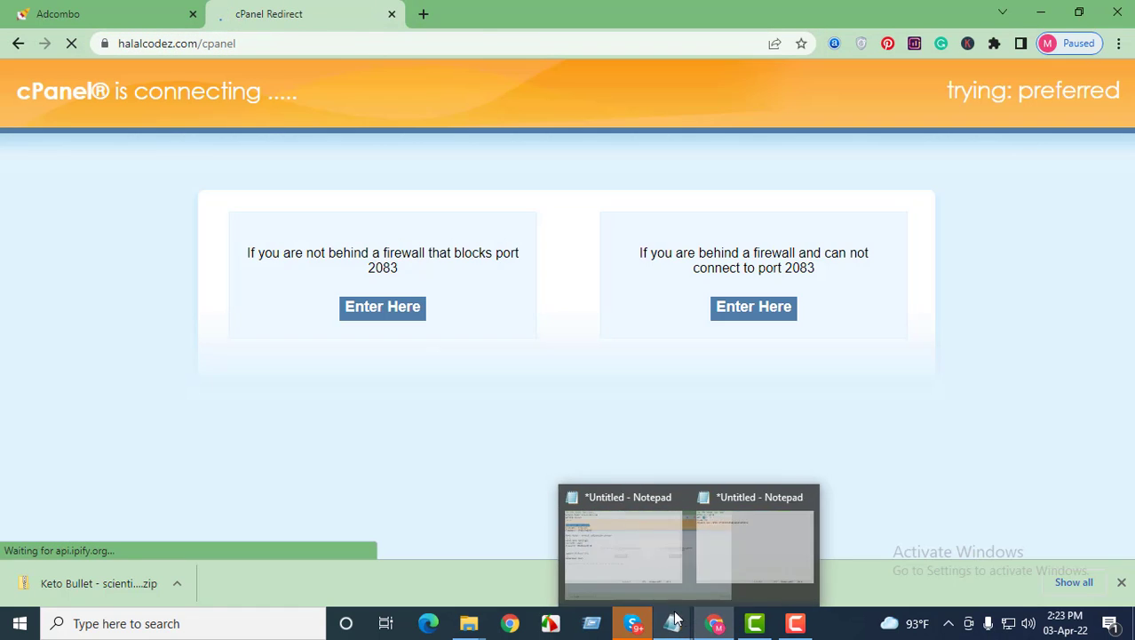
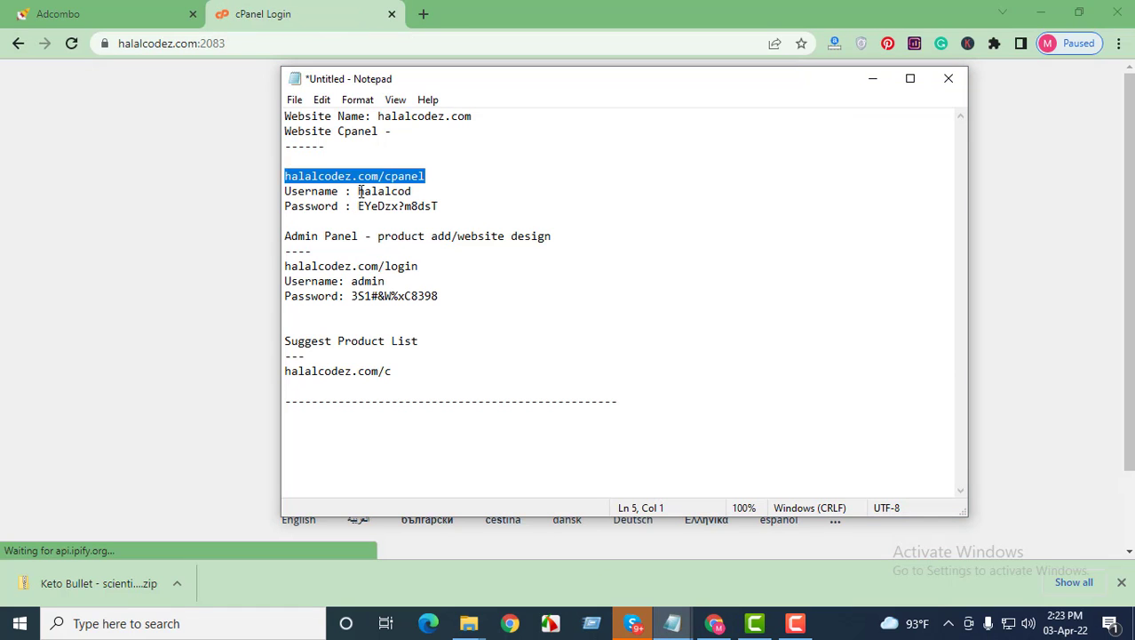
{"action": "left_click_drag", "start_coordinate": [345, 191], "coordinate": [358, 191]}
{"action": "double_click", "coordinate": [398, 191]}
{"action": "key", "text": "ctrl+c"}
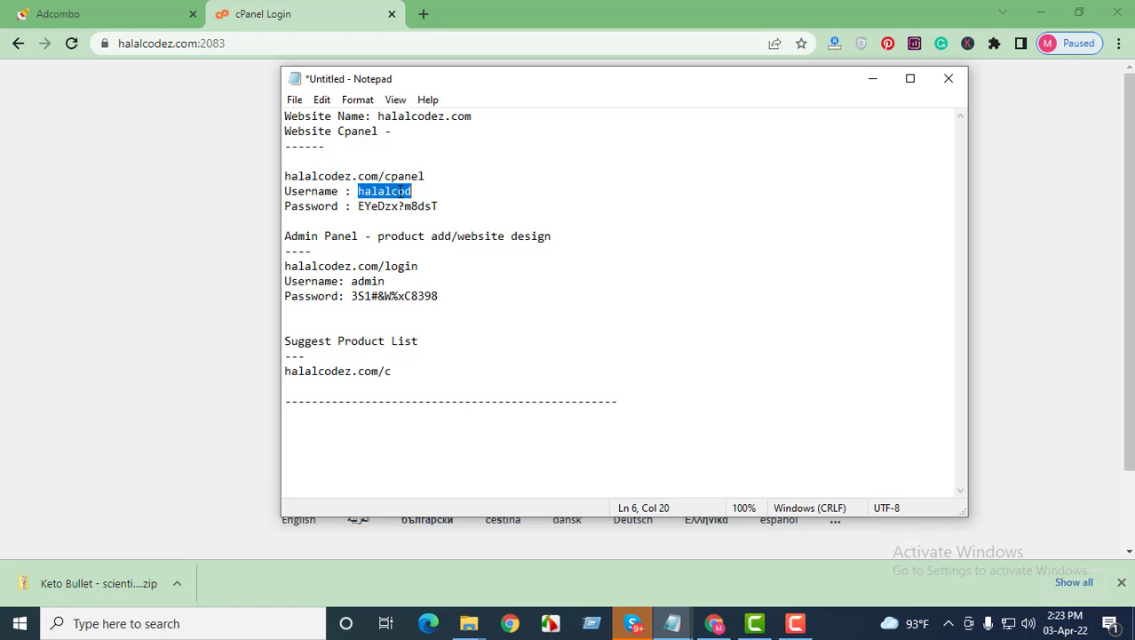
{"action": "left_click", "coordinate": [755, 624]}
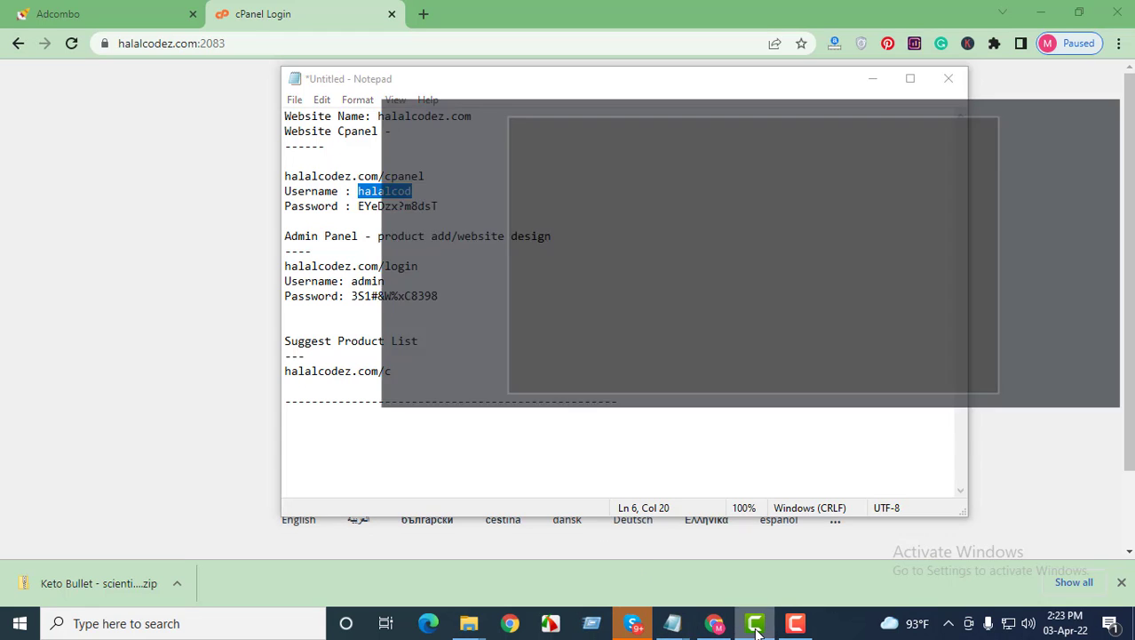
{"action": "left_click", "coordinate": [755, 625]}
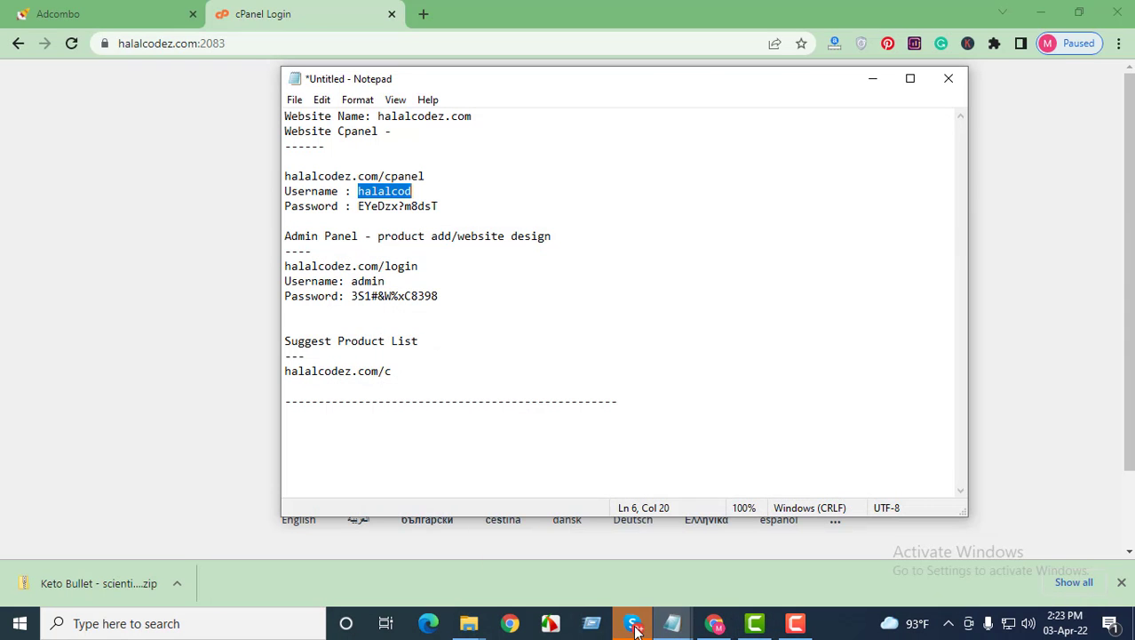
{"action": "left_click", "coordinate": [634, 625]}
{"action": "left_click", "coordinate": [633, 624]}
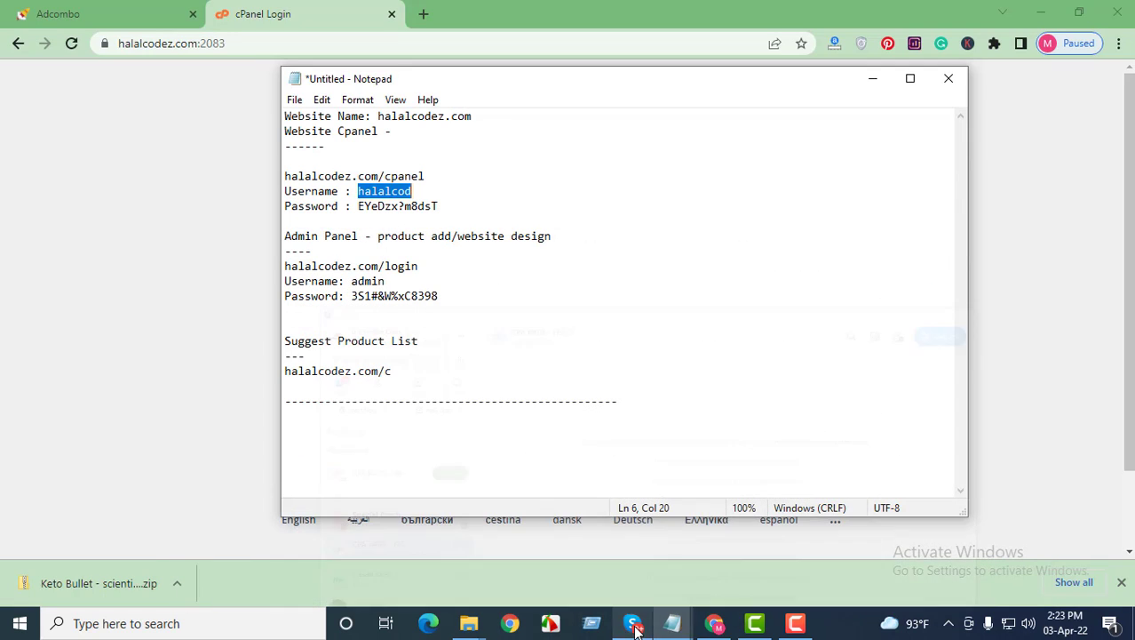
{"action": "left_click", "coordinate": [716, 624]}
{"action": "left_click", "coordinate": [520, 284]}
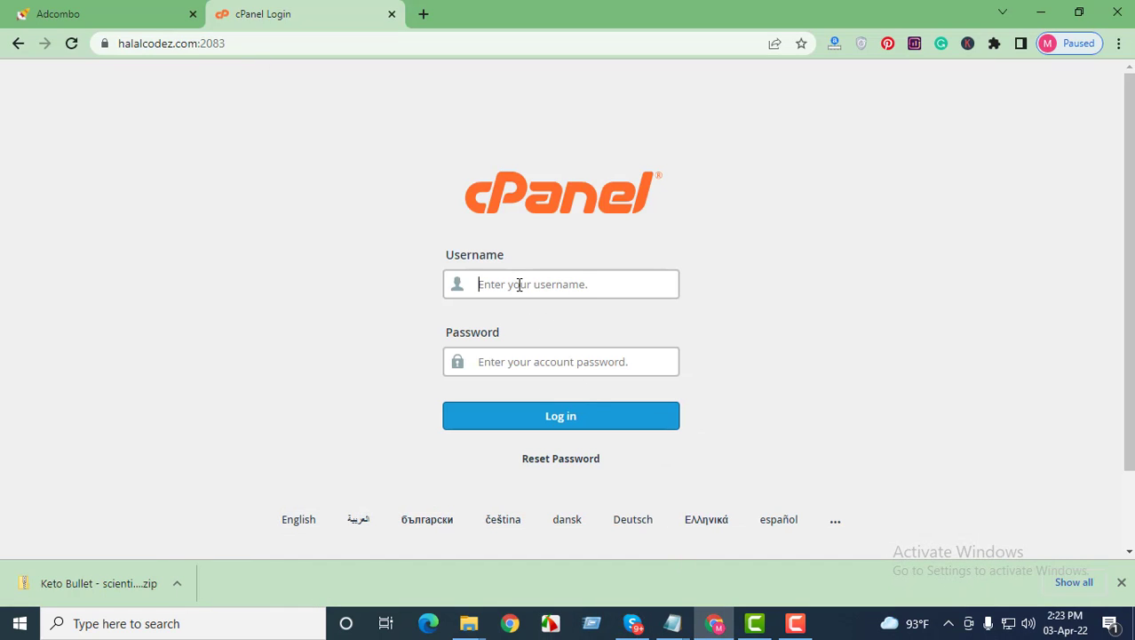
{"action": "key", "text": "ctrl+v"}
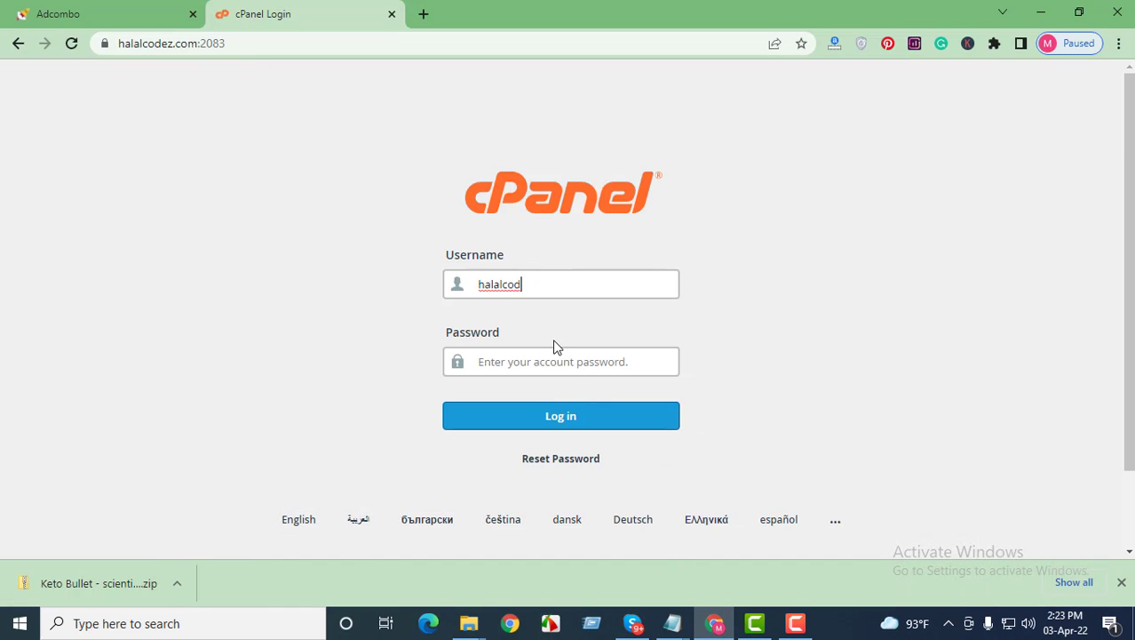
Copy the cPanel password from the Notepad credentials note, enter it in the login form's password field, and log in.
{"action": "left_click", "coordinate": [712, 629]}
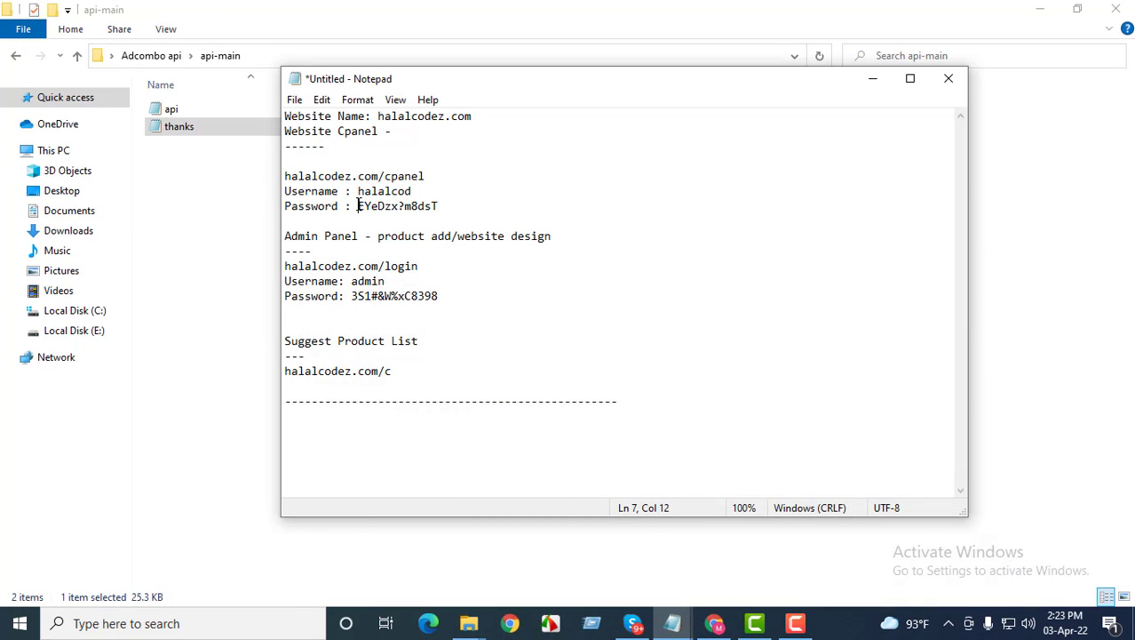
{"action": "left_click_drag", "start_coordinate": [358, 206], "coordinate": [438, 207]}
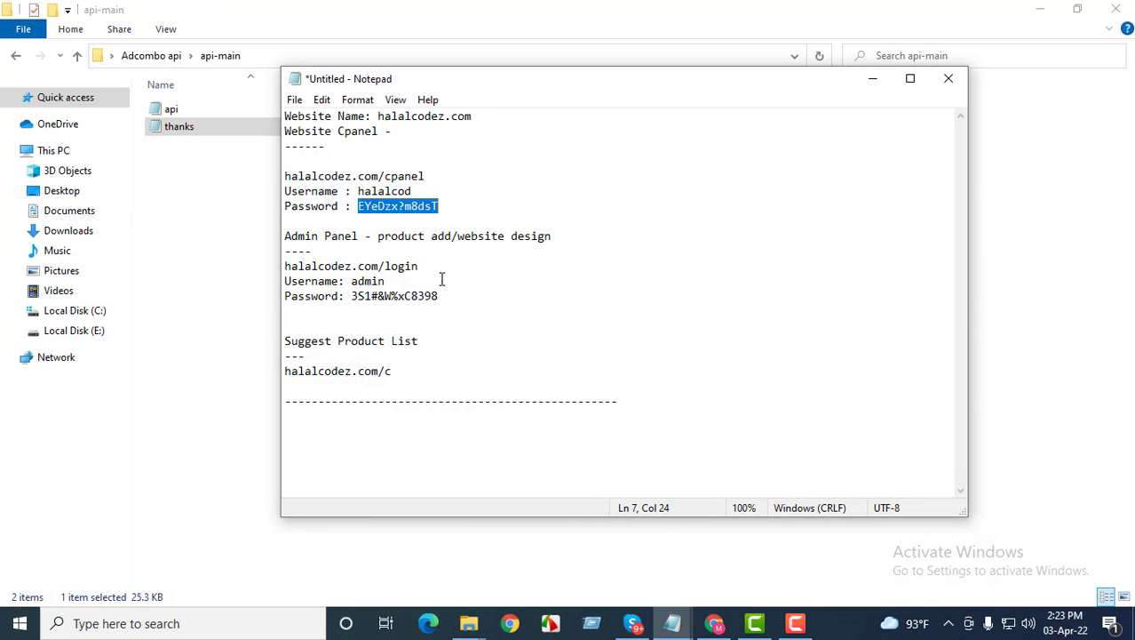
{"action": "left_click", "coordinate": [714, 626]}
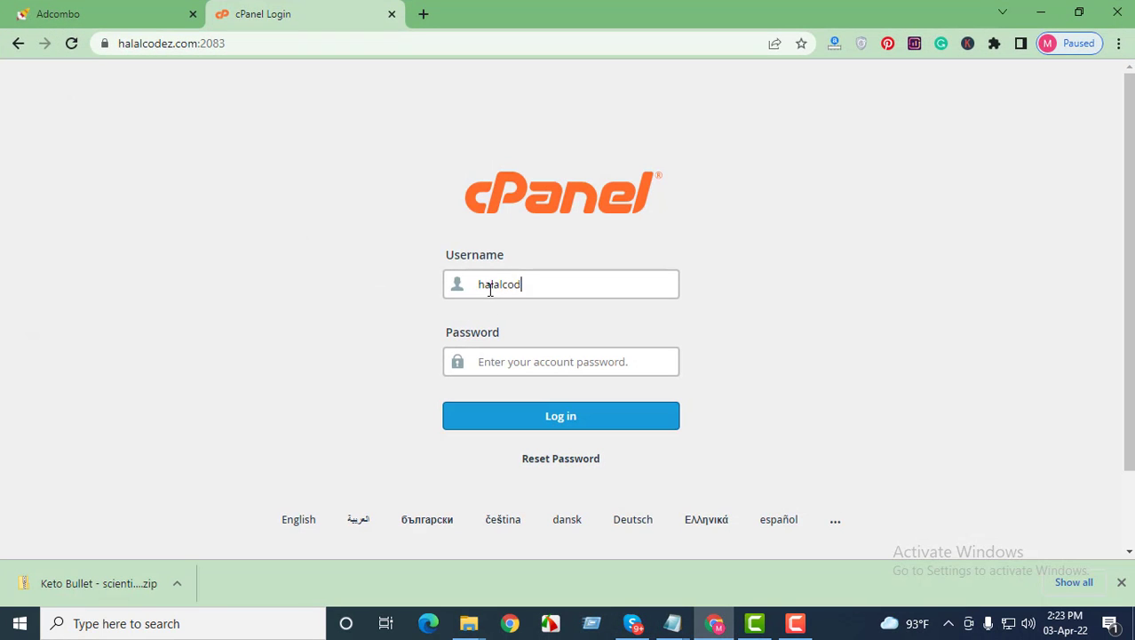
{"action": "left_click", "coordinate": [497, 359]}
{"action": "key", "text": "ctrl+v"}
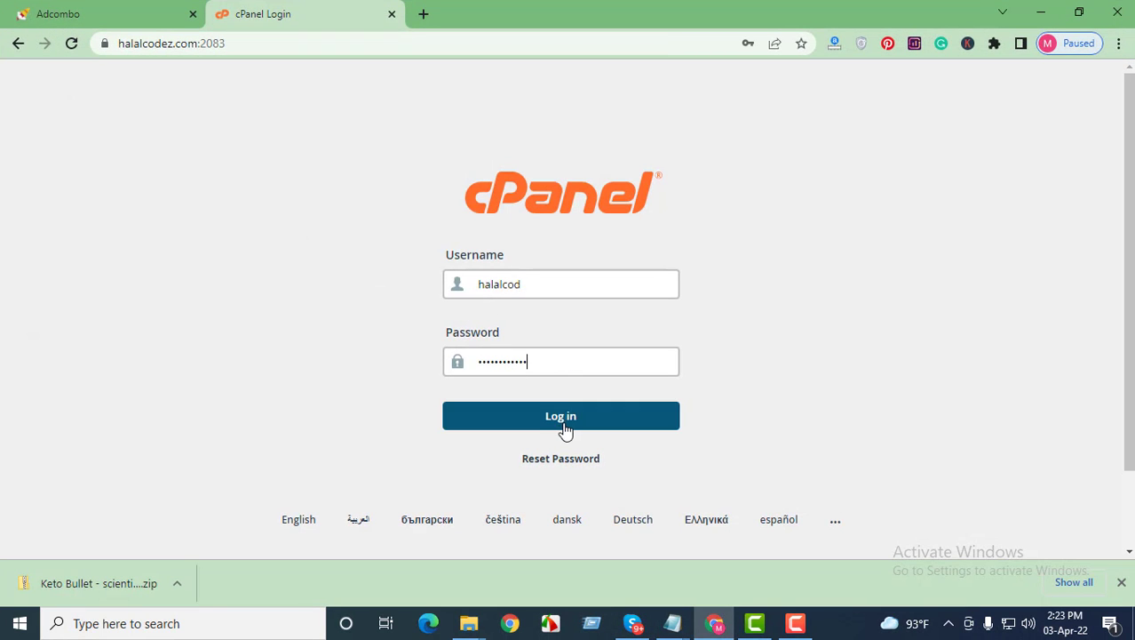
{"action": "left_click", "coordinate": [565, 430]}
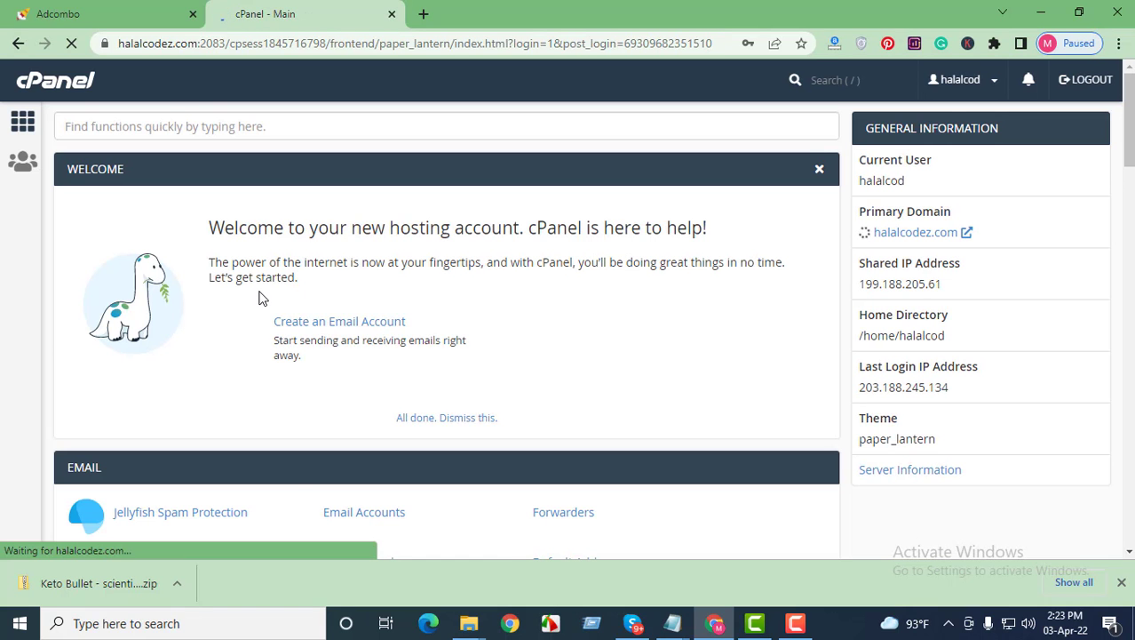
Open cPanel's File Manager, dismiss the browser's downloads bar, and browse the contents of the public_html folder.
{"action": "scroll", "coordinate": [260, 296], "scroll_direction": "down", "scroll_amount": 3}
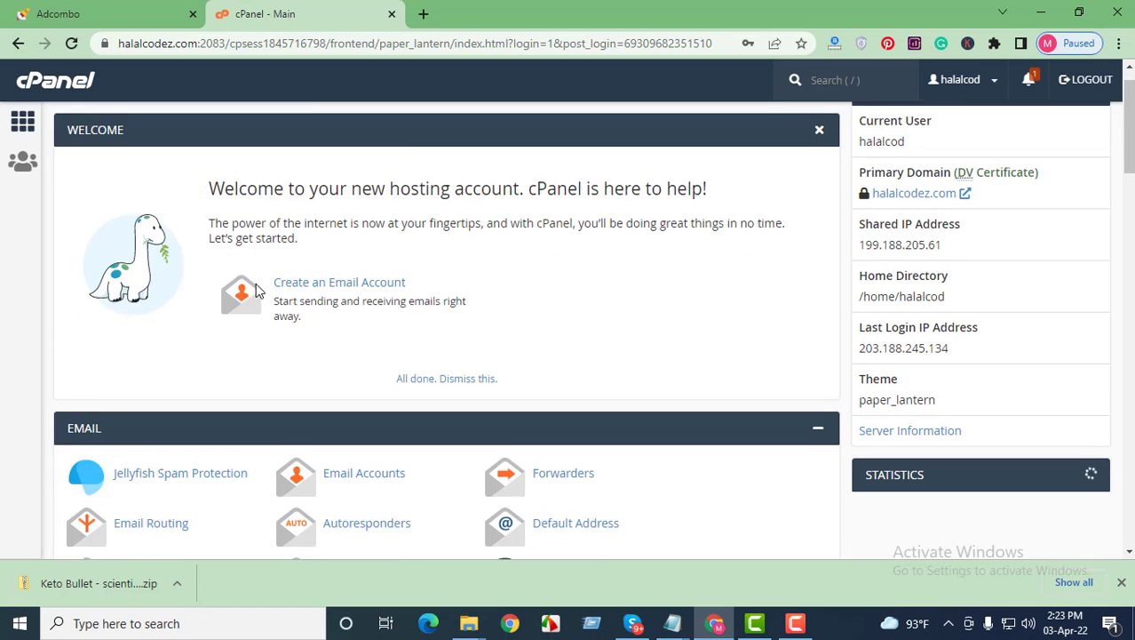
{"action": "scroll", "coordinate": [255, 290], "scroll_direction": "down", "scroll_amount": 4}
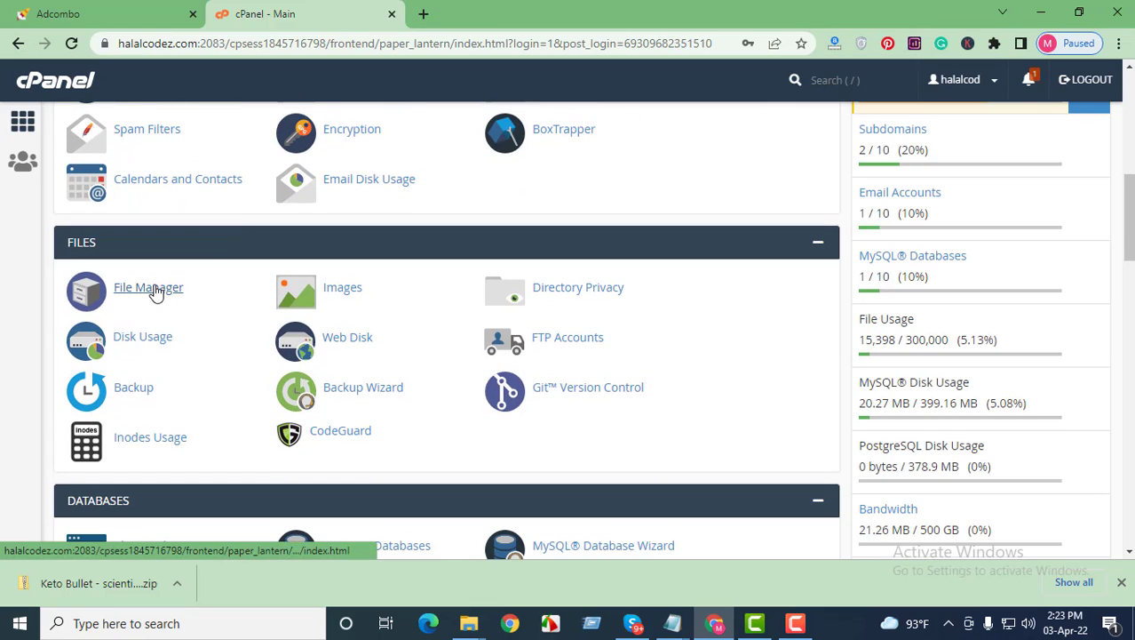
{"action": "left_click", "coordinate": [151, 289]}
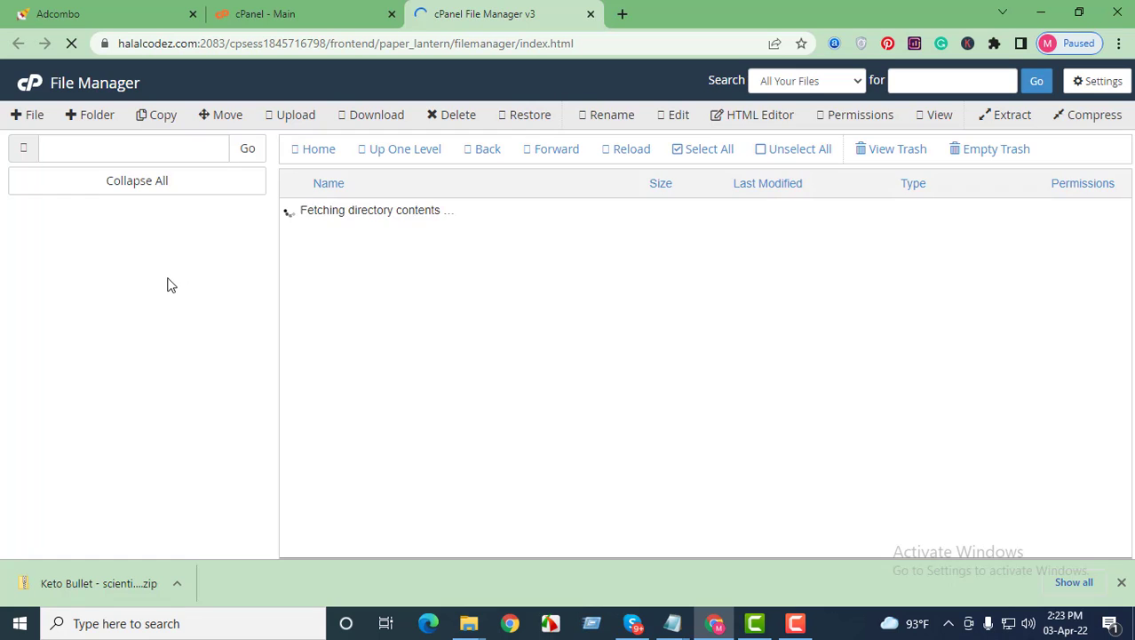
{"action": "left_click", "coordinate": [1119, 583]}
{"action": "scroll", "coordinate": [160, 484], "scroll_direction": "down", "scroll_amount": 1}
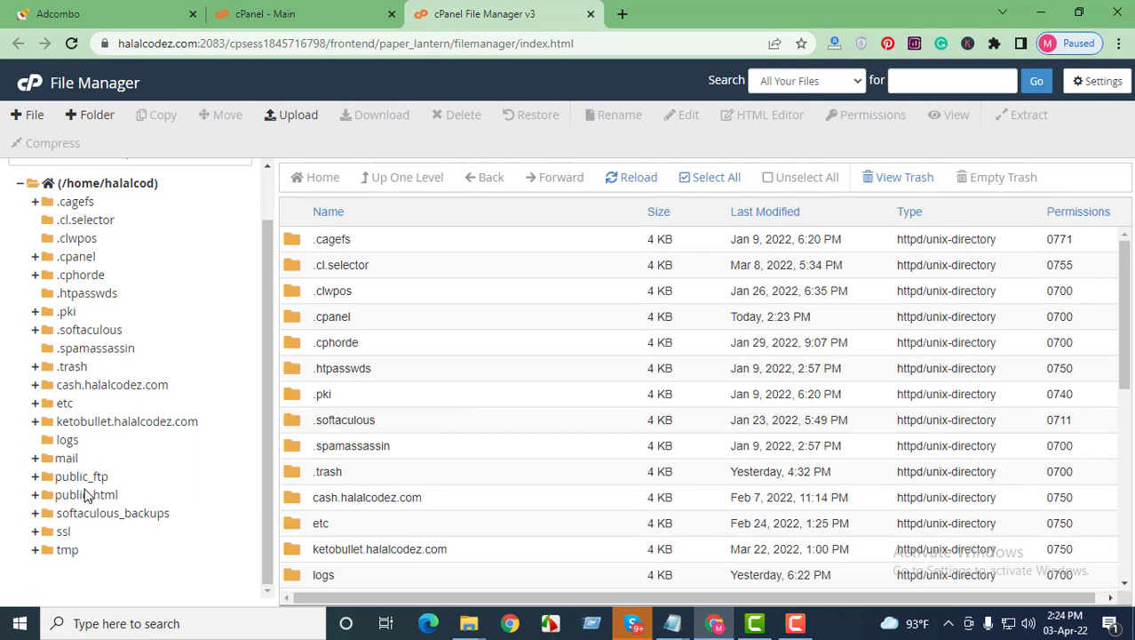
{"action": "left_click", "coordinate": [86, 495]}
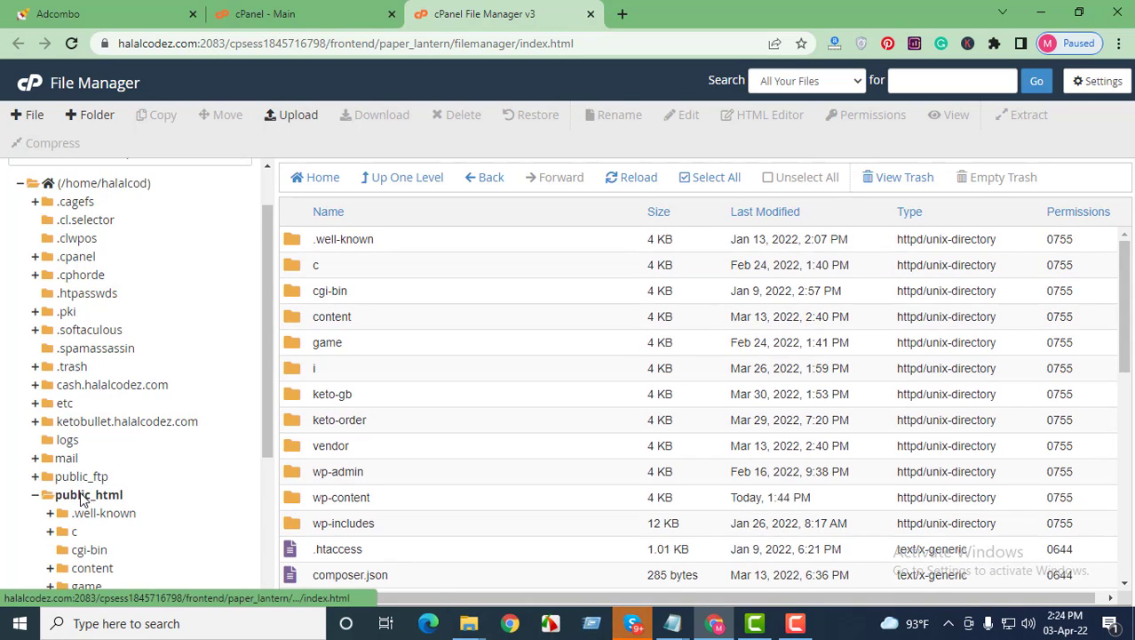
{"action": "scroll", "coordinate": [407, 375], "scroll_direction": "down", "scroll_amount": 2}
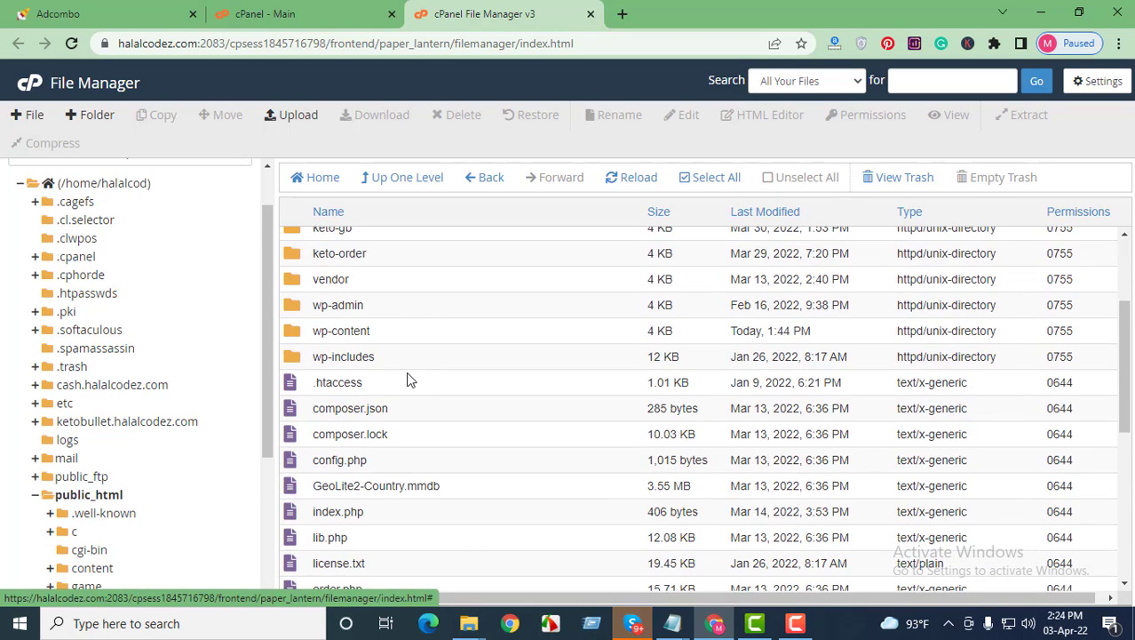
{"action": "scroll", "coordinate": [409, 379], "scroll_direction": "up", "scroll_amount": 2}
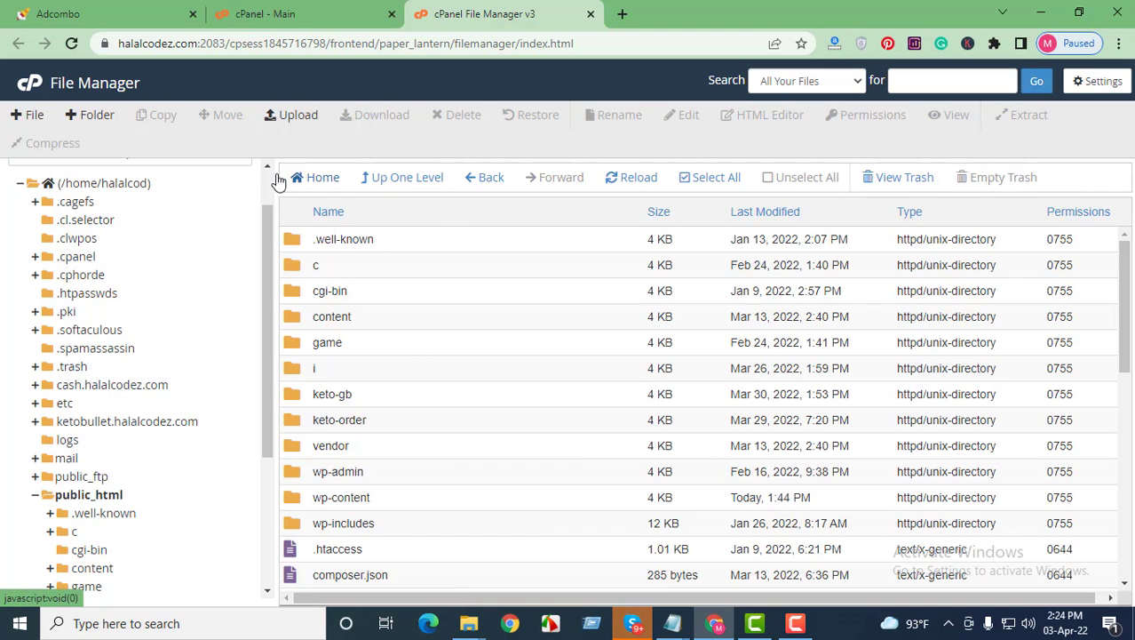
Create a new folder named order-keto inside public_html.
{"action": "left_click", "coordinate": [92, 117]}
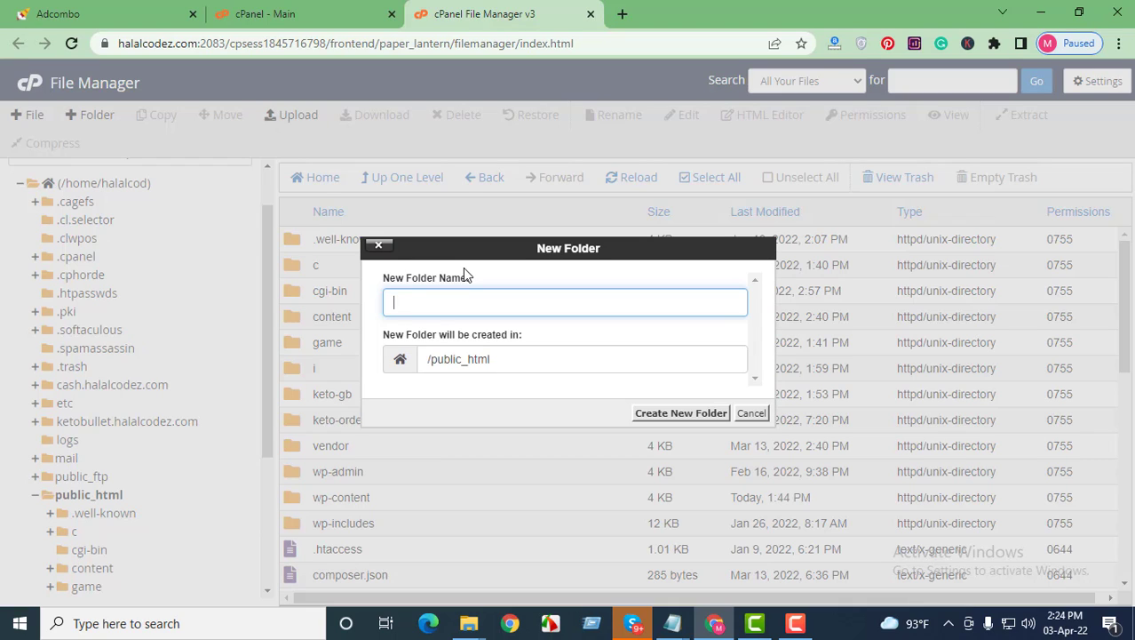
{"action": "type", "text": "o"}
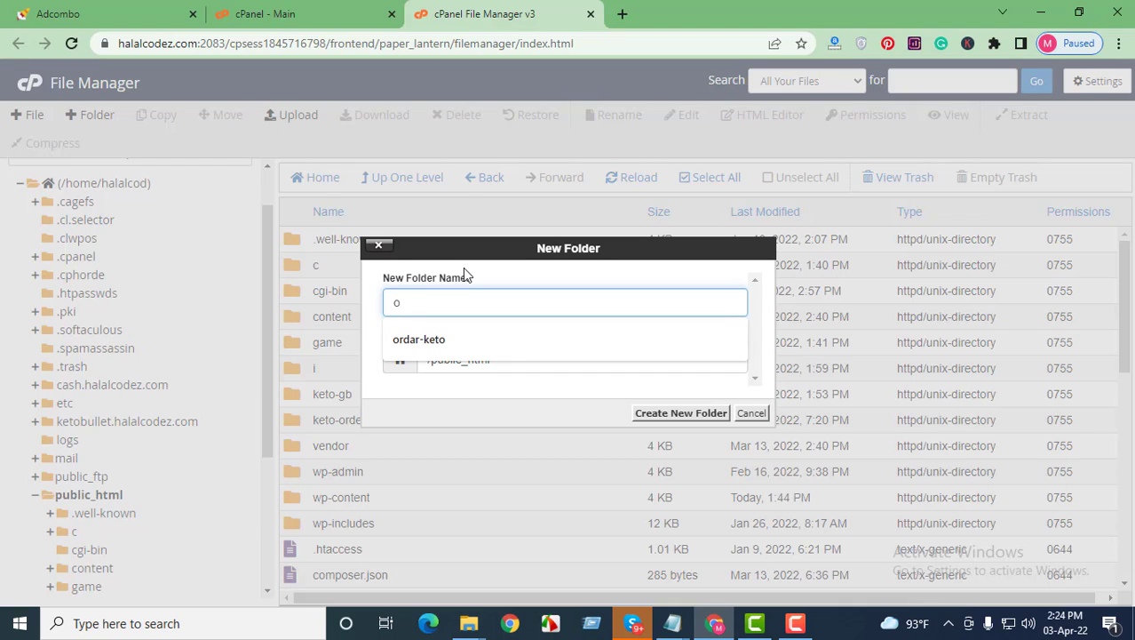
{"action": "type", "text": "rder"}
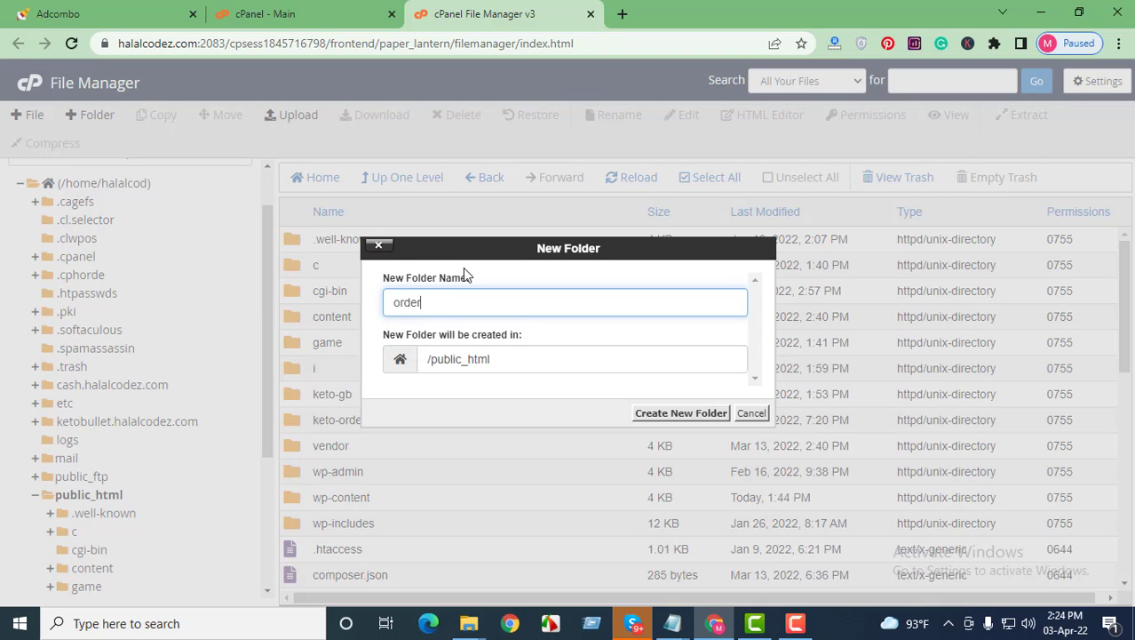
{"action": "type", "text": "-keto"}
{"action": "left_click", "coordinate": [680, 414]}
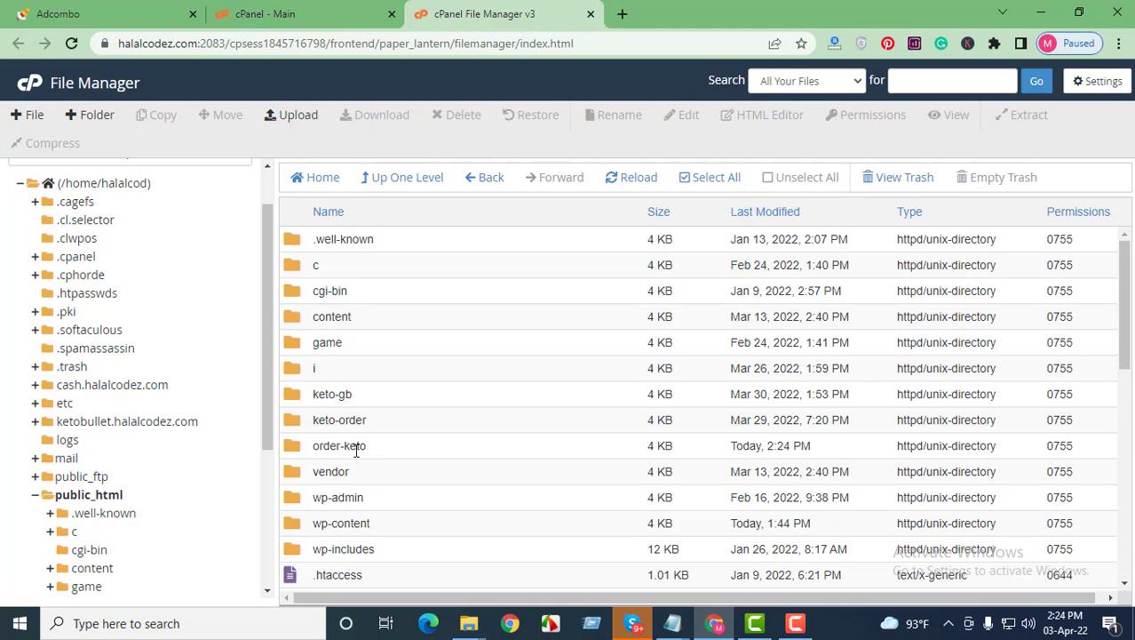
Upload the archive Keto Bullet - scientific land - DE, AT.zip from Downloads into the order-keto folder.
{"action": "double_click", "coordinate": [297, 449]}
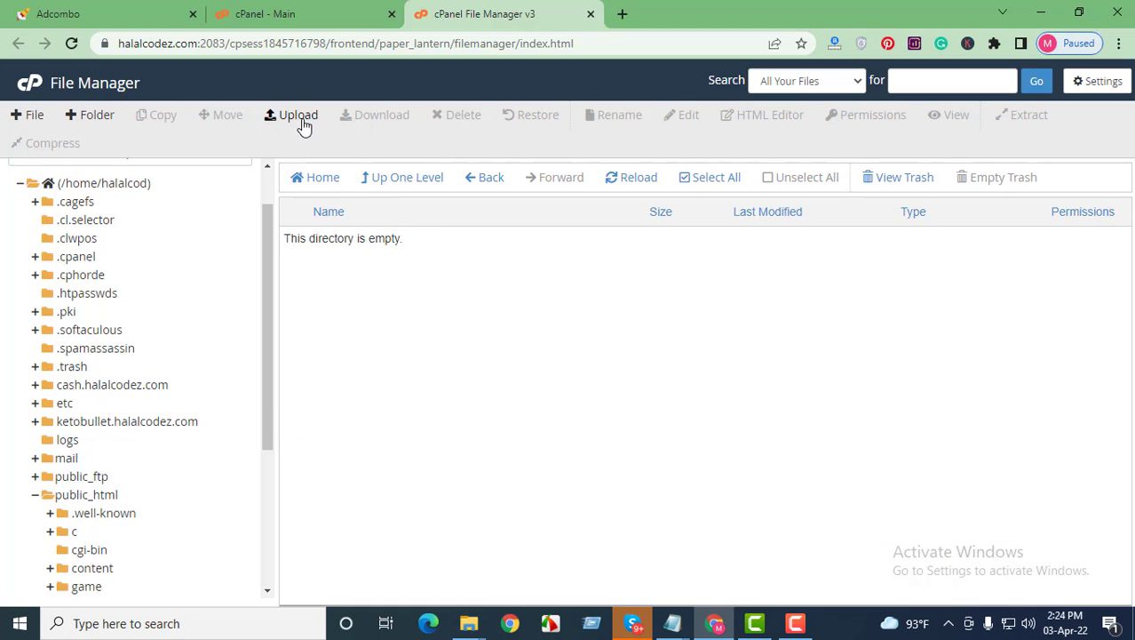
{"action": "left_click", "coordinate": [299, 116]}
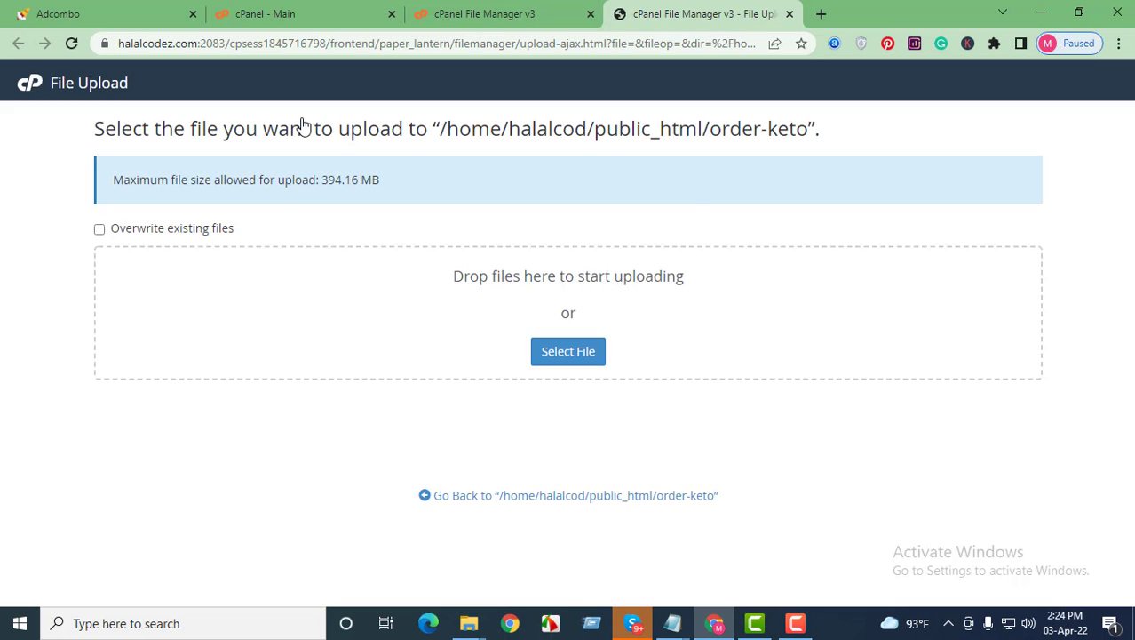
{"action": "left_click", "coordinate": [571, 354]}
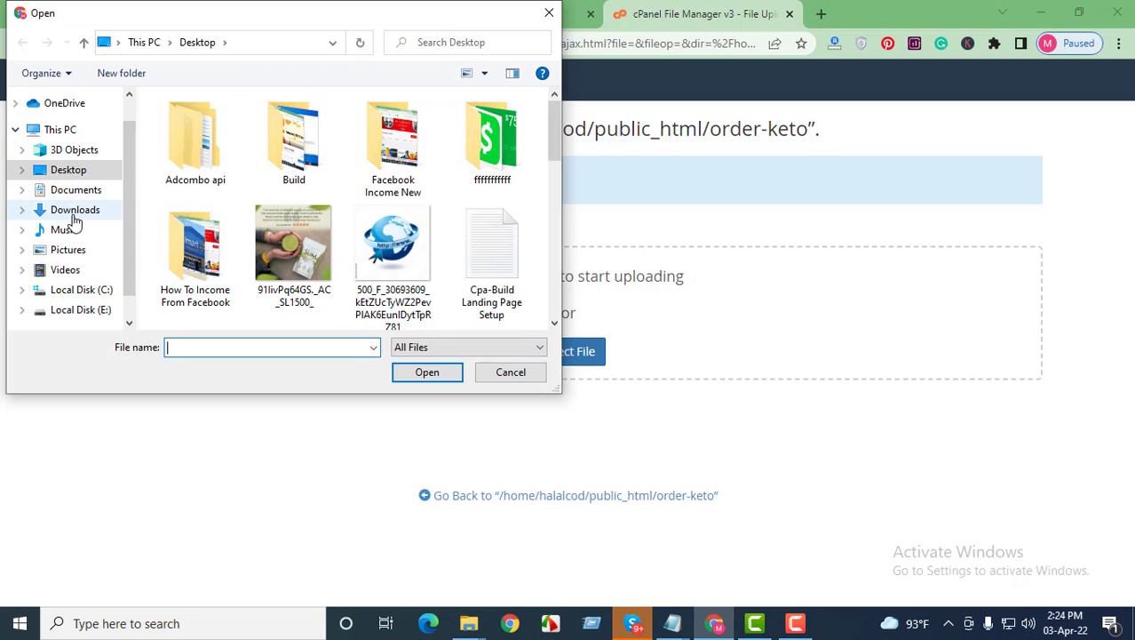
{"action": "left_click", "coordinate": [75, 214]}
{"action": "left_click", "coordinate": [212, 174]}
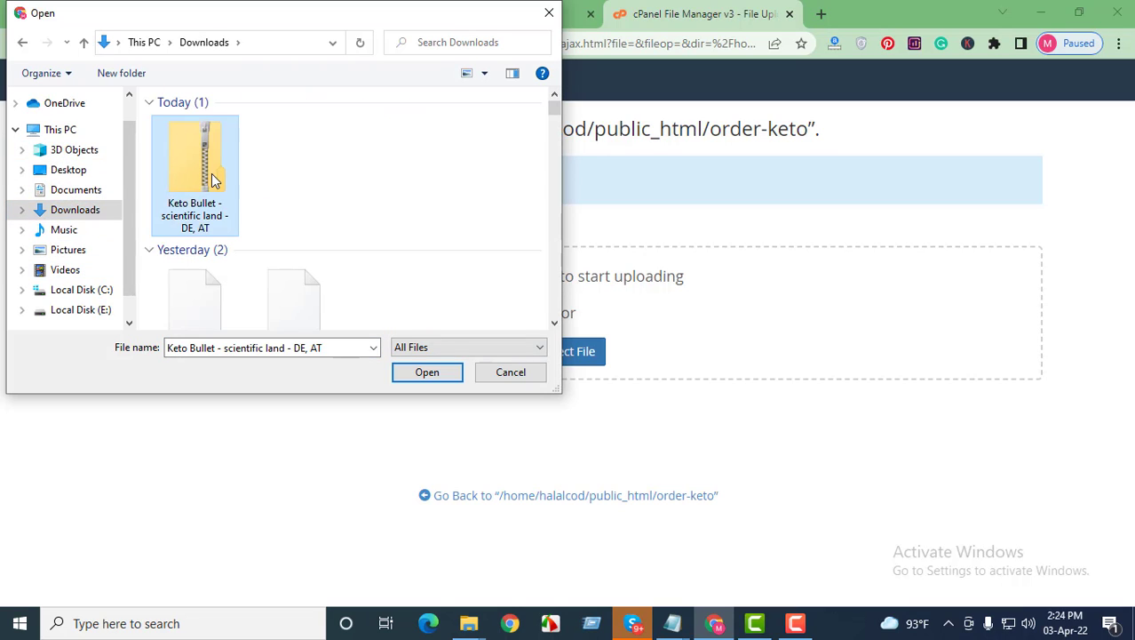
{"action": "left_click", "coordinate": [425, 371]}
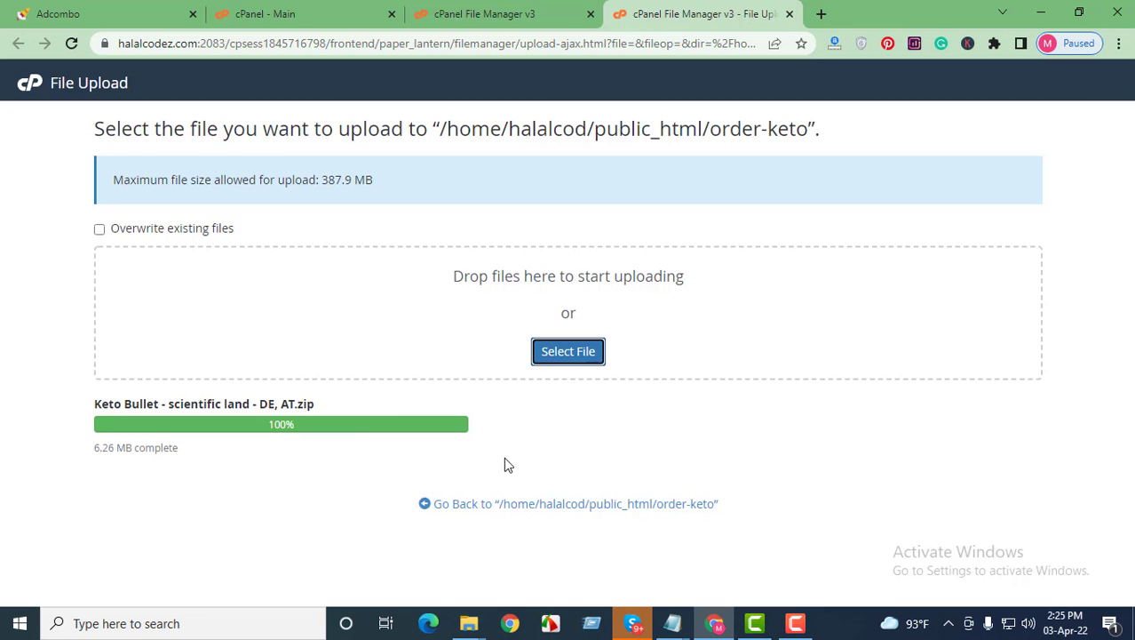
Return to the order-keto folder and extract Keto Bullet - scientific land - DE, AT.zip into /public_html/order-keto.
{"action": "left_click", "coordinate": [544, 502]}
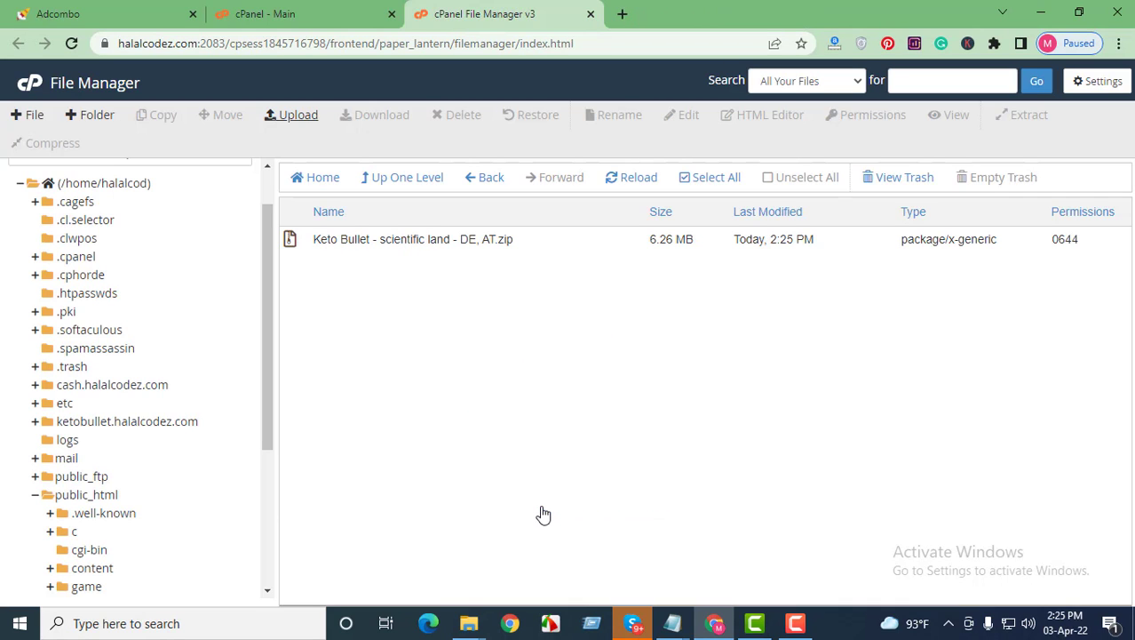
{"action": "right_click", "coordinate": [335, 240]}
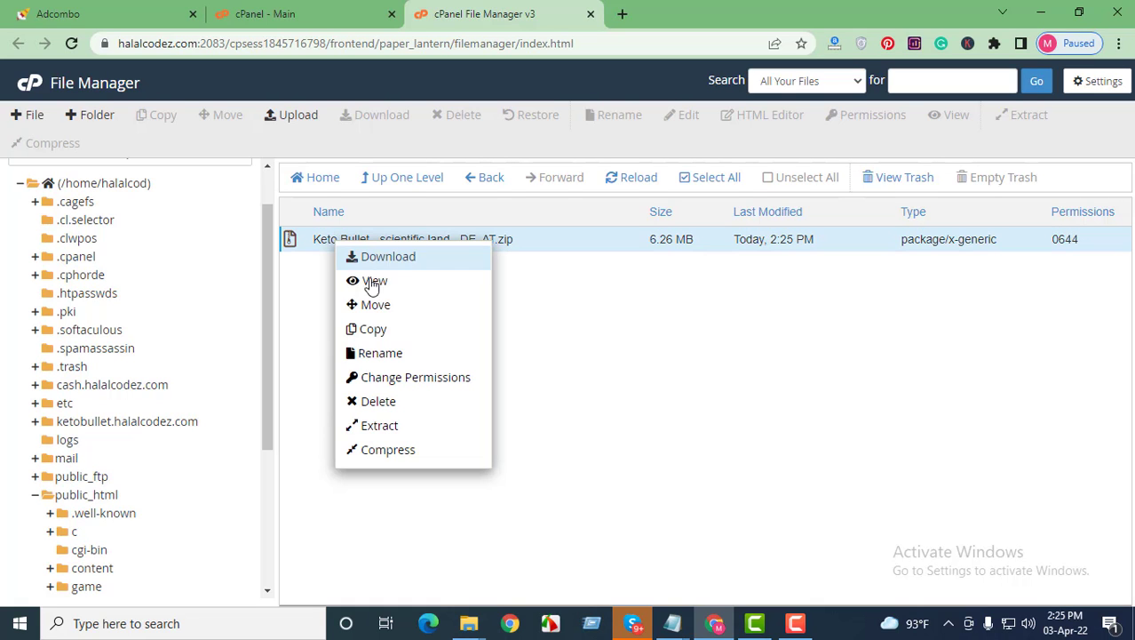
{"action": "left_click", "coordinate": [388, 428]}
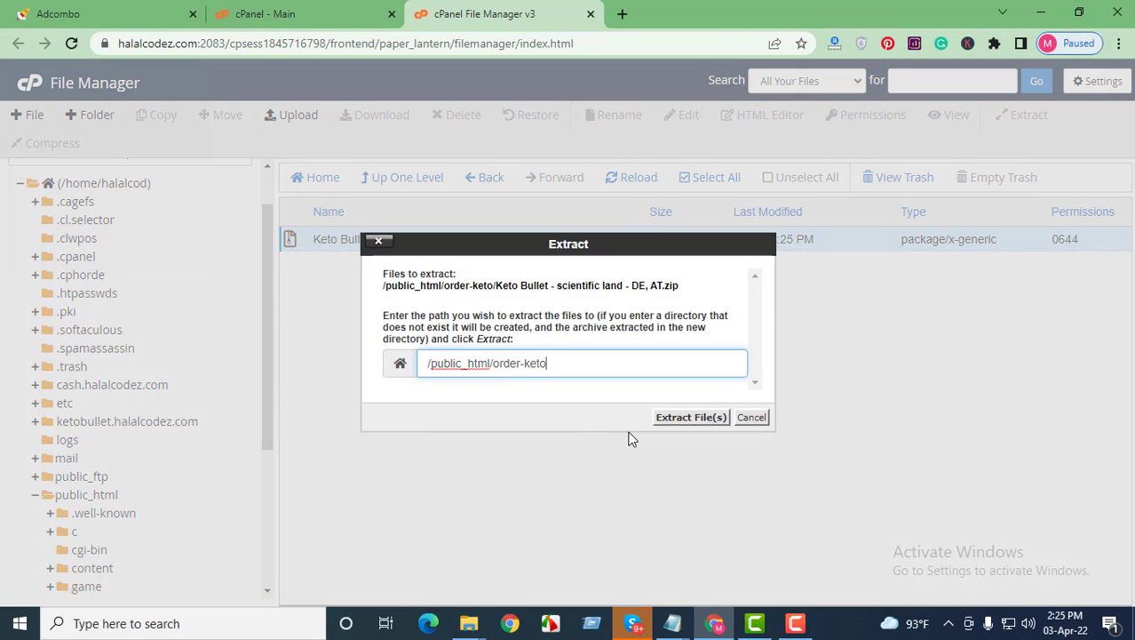
{"action": "left_click", "coordinate": [677, 415]}
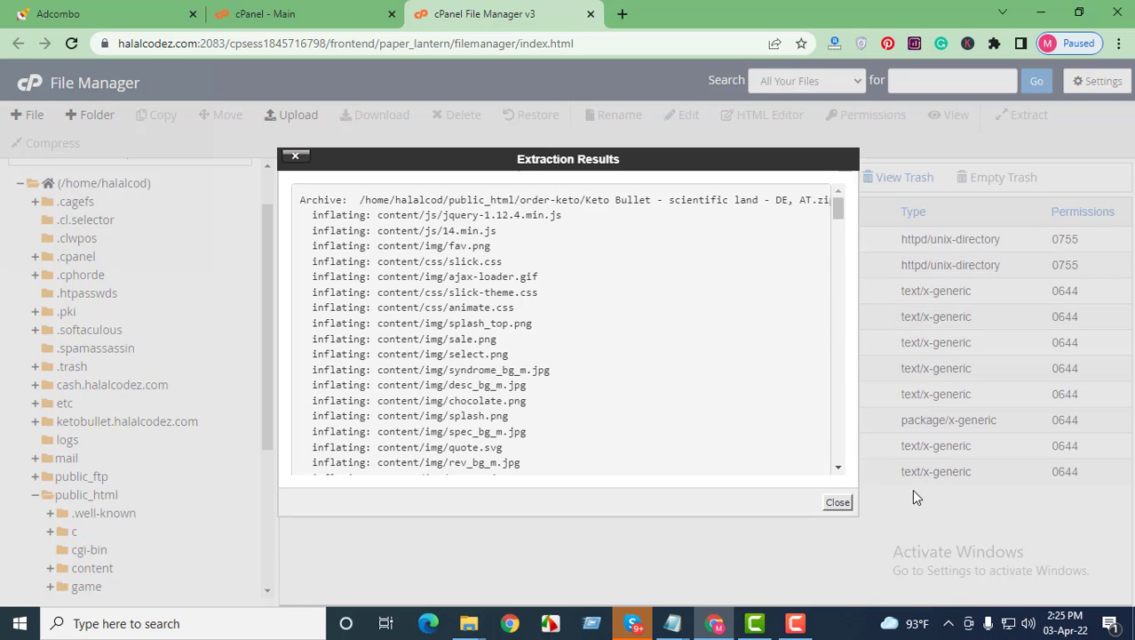
{"action": "left_click", "coordinate": [846, 503]}
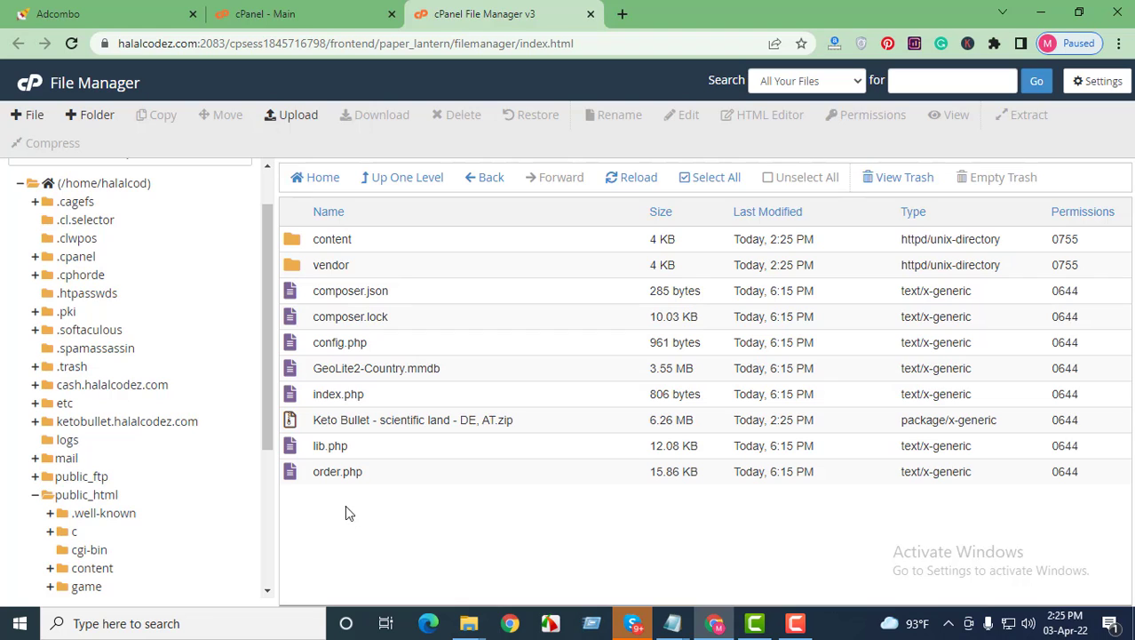
Delete everything in the order-keto folder except the content folder, skipping the trash.
{"action": "left_click_drag", "start_coordinate": [383, 504], "coordinate": [407, 483]}
{"action": "left_click", "coordinate": [407, 478]}
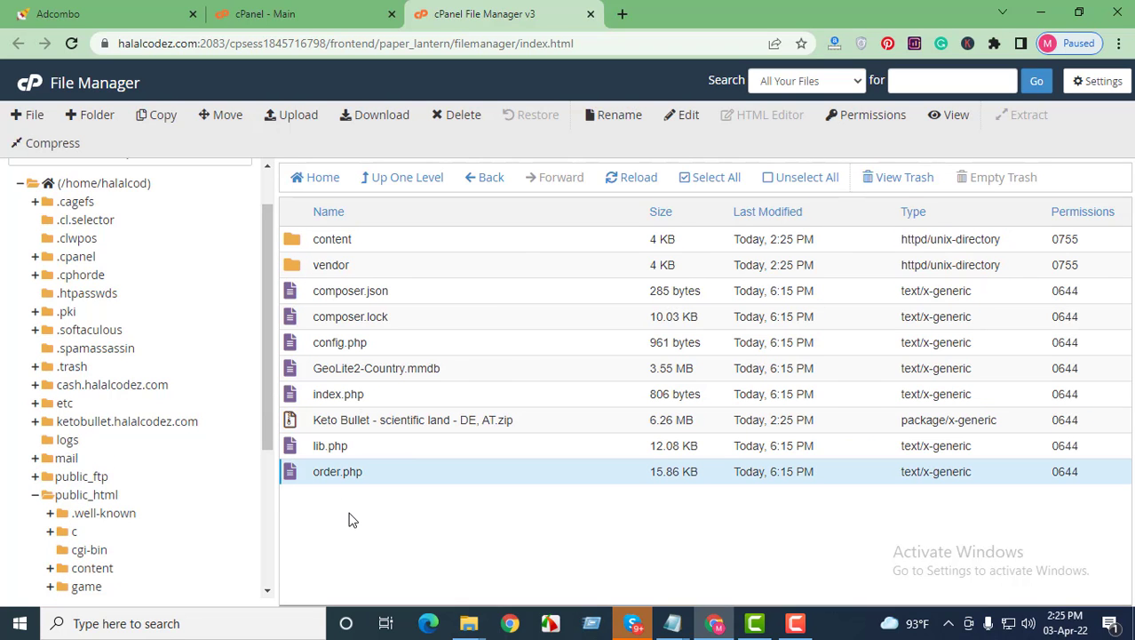
{"action": "left_click_drag", "start_coordinate": [360, 499], "coordinate": [304, 387]}
{"action": "left_click", "coordinate": [352, 470]}
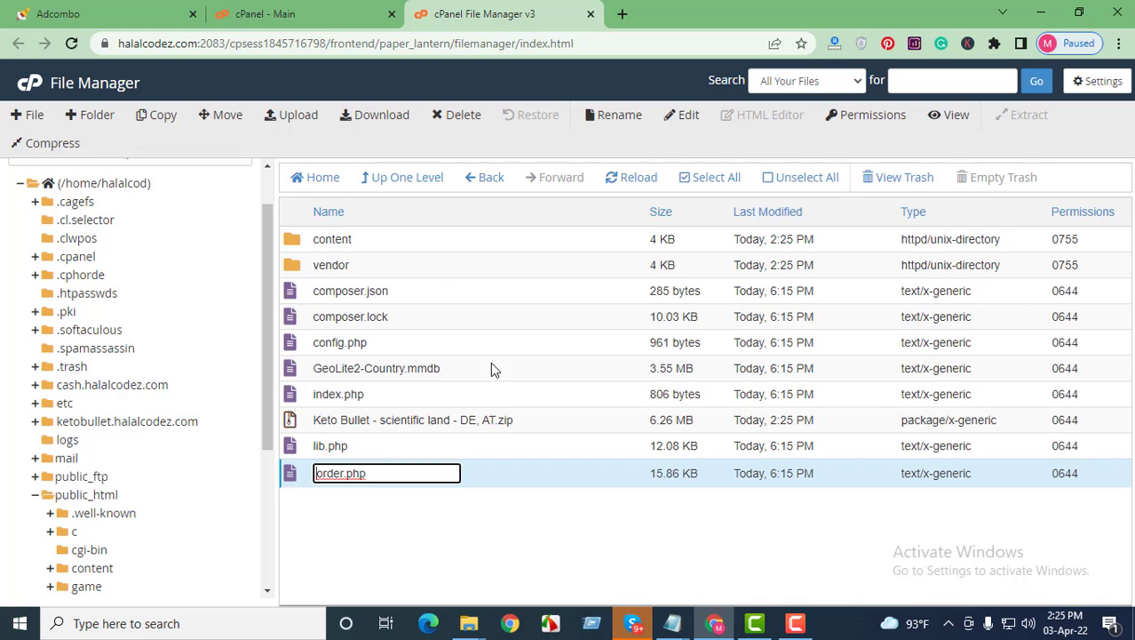
{"action": "left_click", "coordinate": [717, 181]}
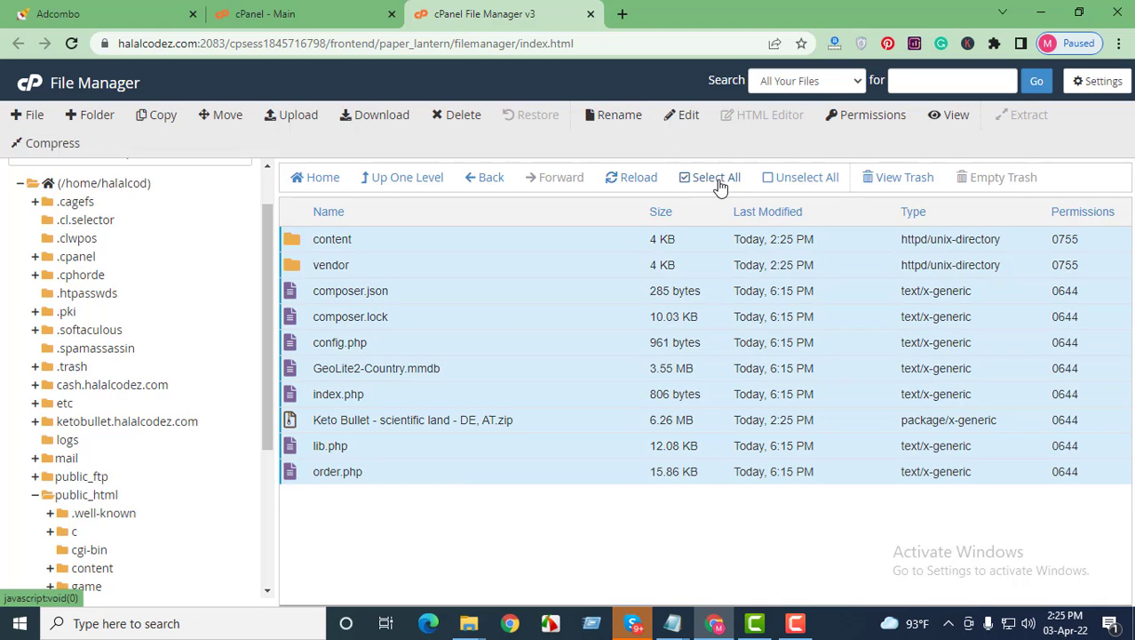
{"action": "left_click", "coordinate": [351, 240]}
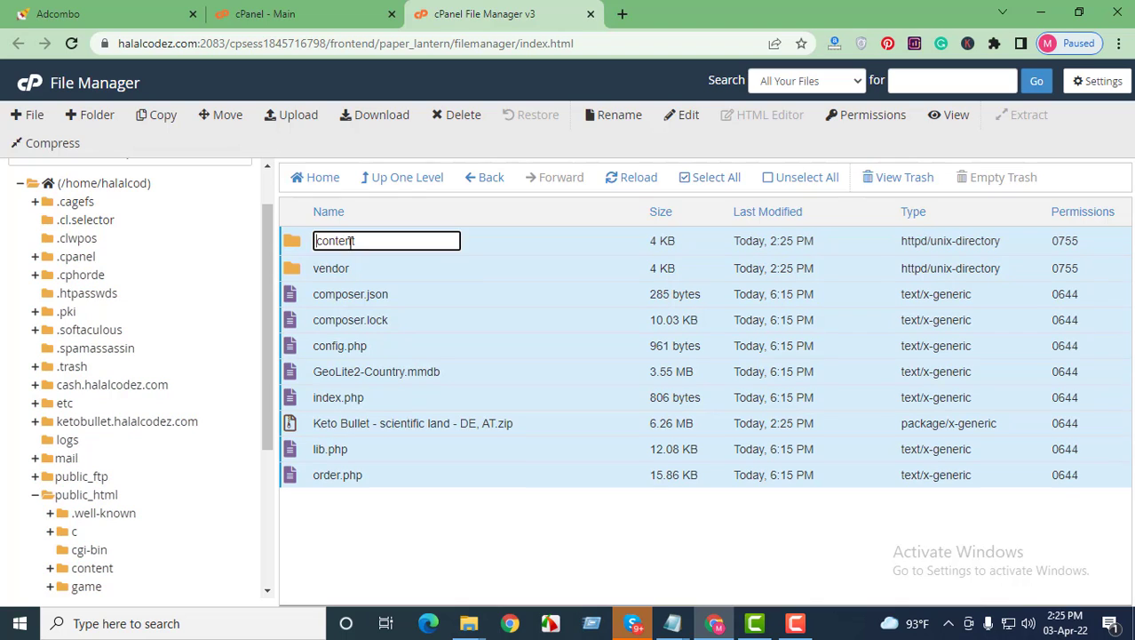
{"action": "left_click", "coordinate": [305, 242]}
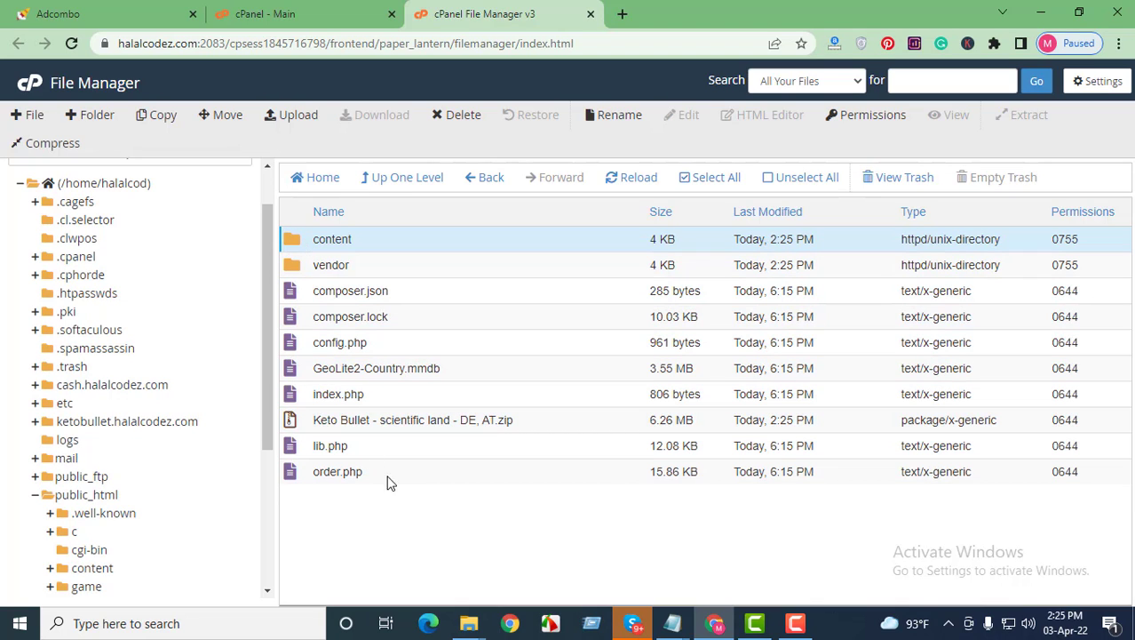
{"action": "left_click", "coordinate": [696, 187]}
{"action": "left_click", "coordinate": [293, 248], "text": "ctrl"}
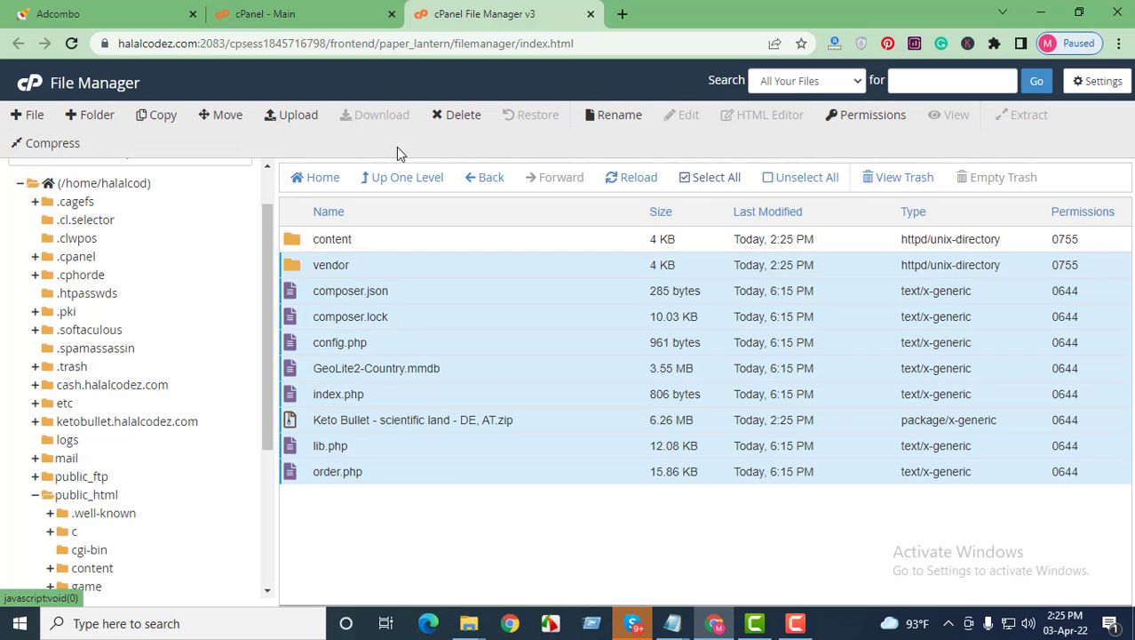
{"action": "left_click", "coordinate": [459, 118]}
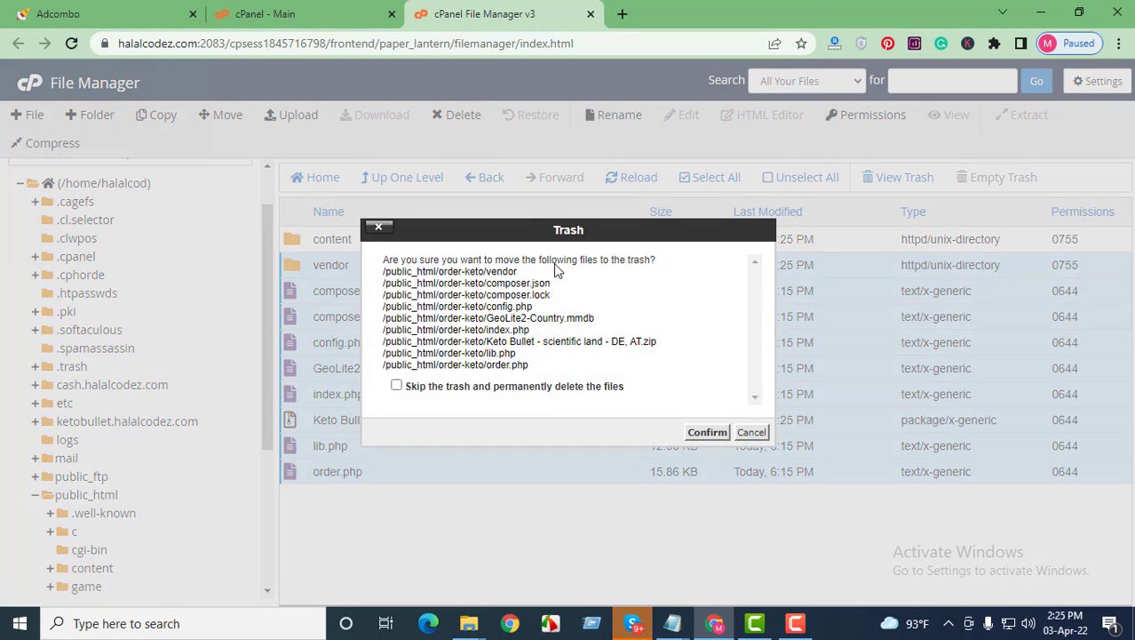
{"action": "left_click", "coordinate": [567, 387]}
{"action": "left_click", "coordinate": [705, 432]}
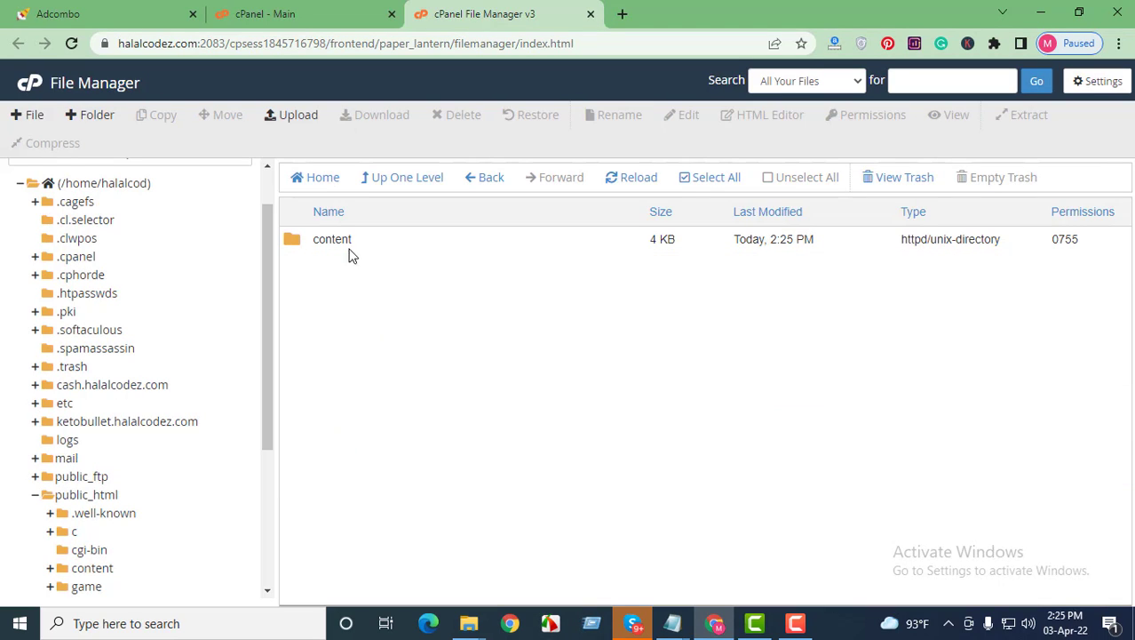
Move the css, img and js folders and index.html from the content folder to /public_html/order-keto/.
{"action": "double_click", "coordinate": [293, 241]}
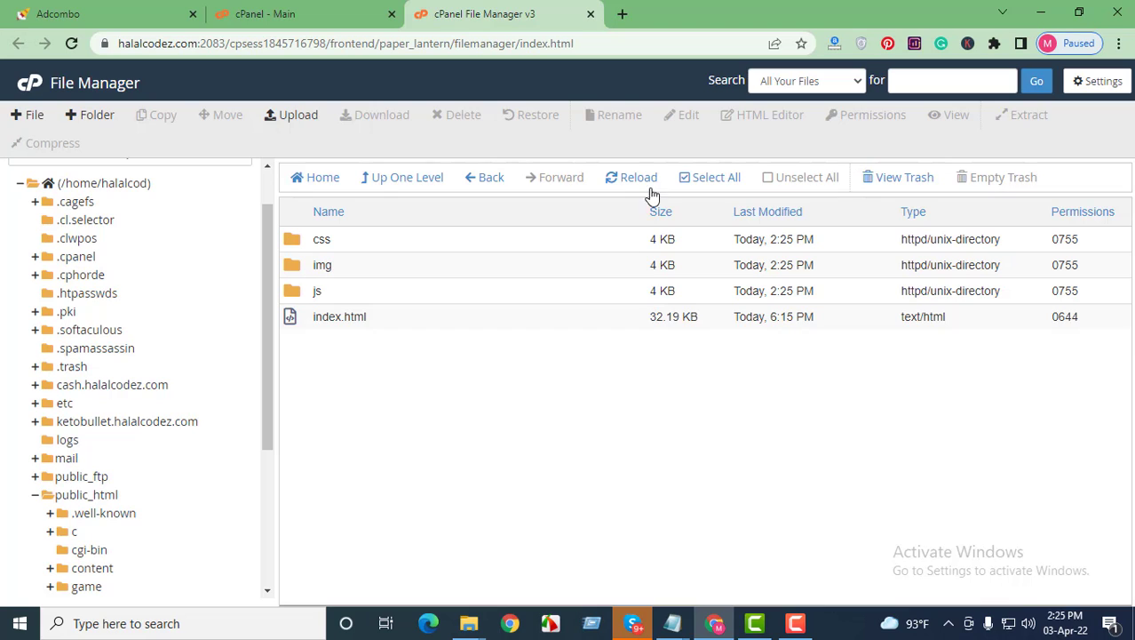
{"action": "left_click", "coordinate": [701, 182]}
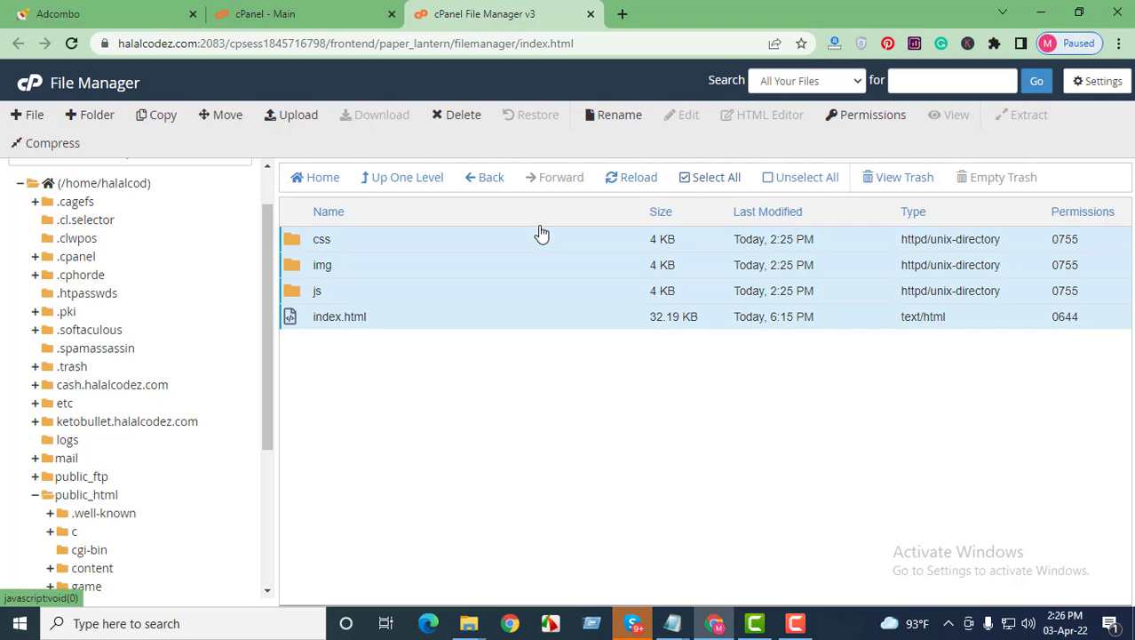
{"action": "left_click", "coordinate": [226, 116]}
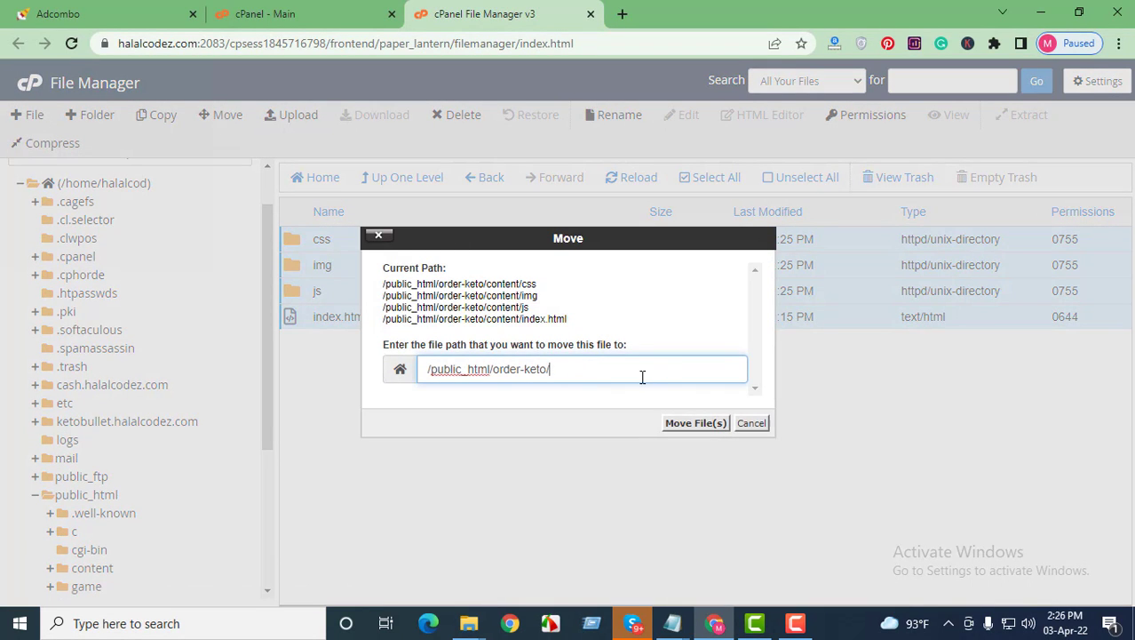
{"action": "left_click", "coordinate": [681, 424]}
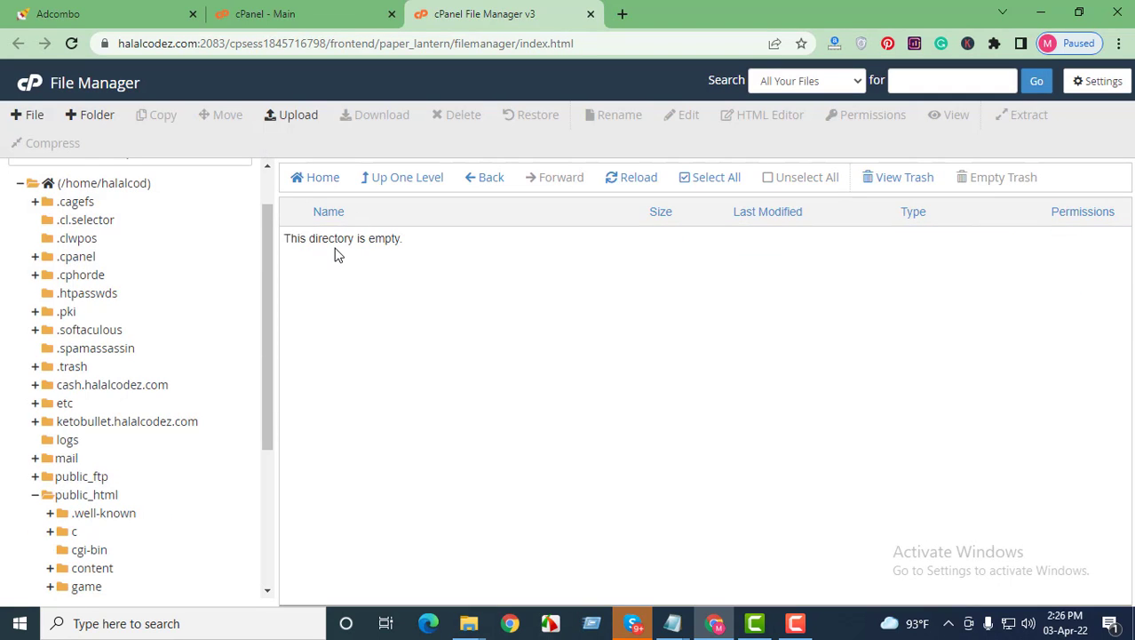
Go back through the home directory and public_html to the order-keto folder.
{"action": "left_click", "coordinate": [323, 181]}
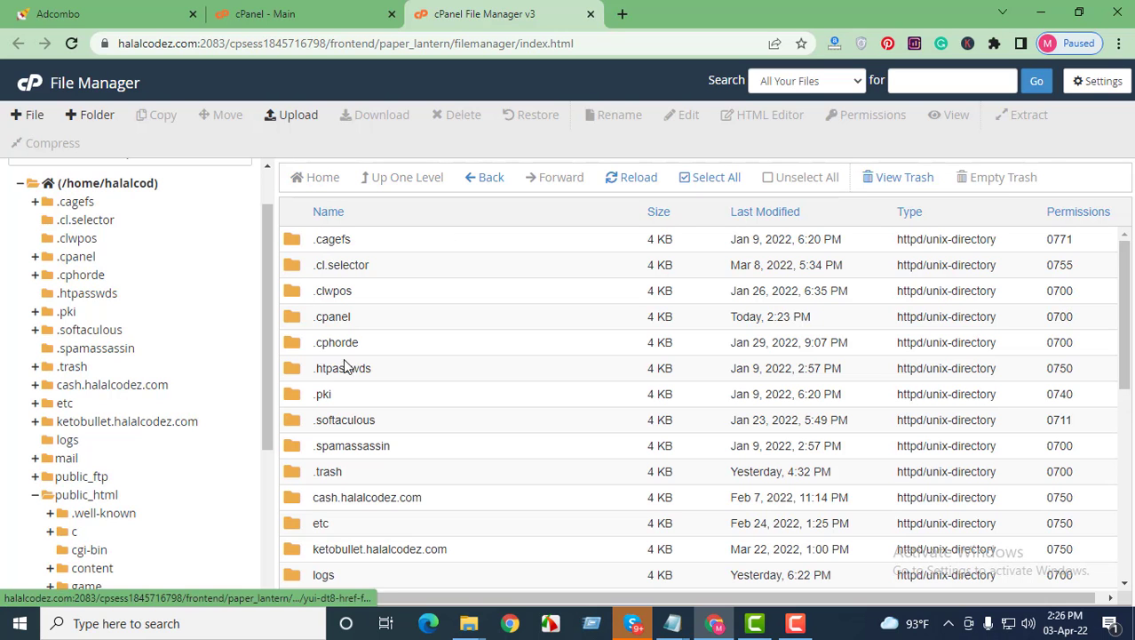
{"action": "scroll", "coordinate": [119, 533], "scroll_direction": "down", "scroll_amount": 2}
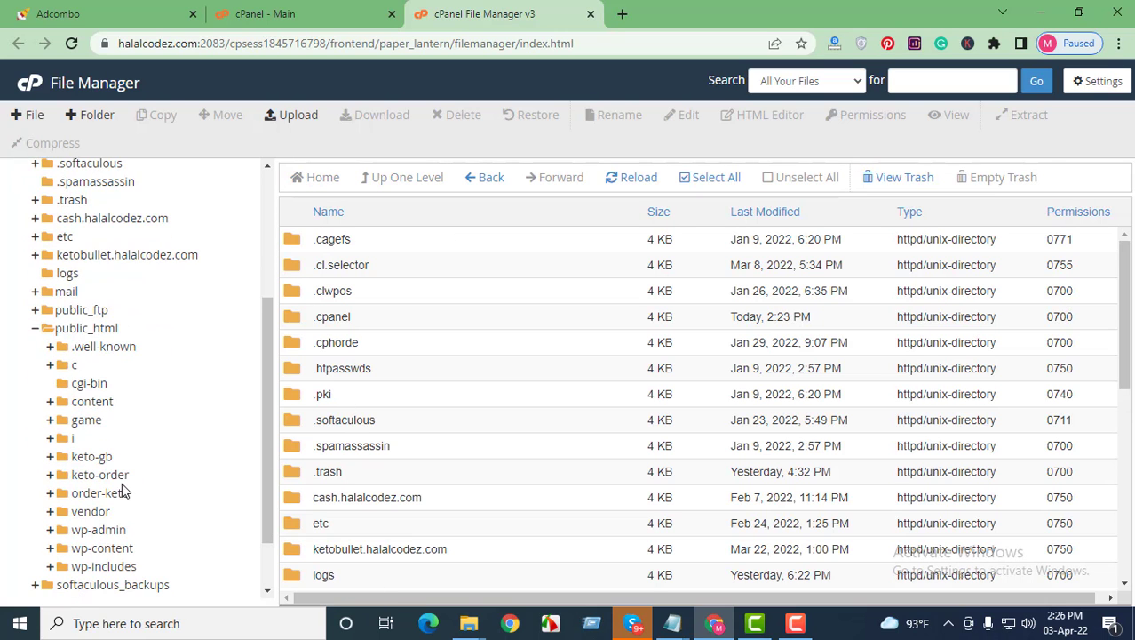
{"action": "left_click", "coordinate": [89, 327]}
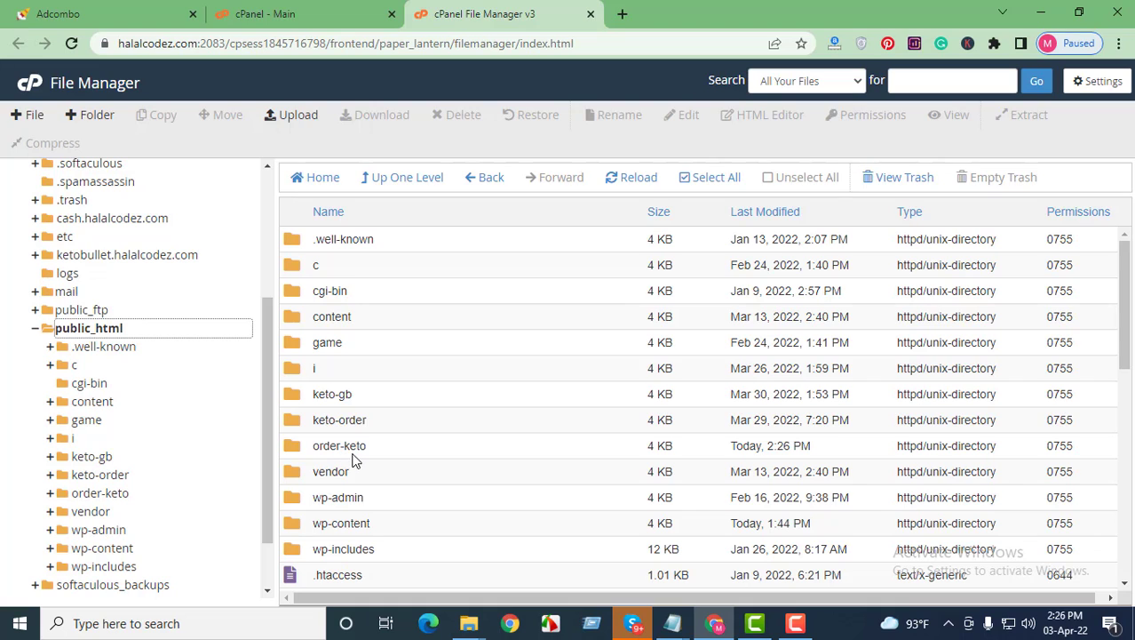
{"action": "double_click", "coordinate": [297, 455]}
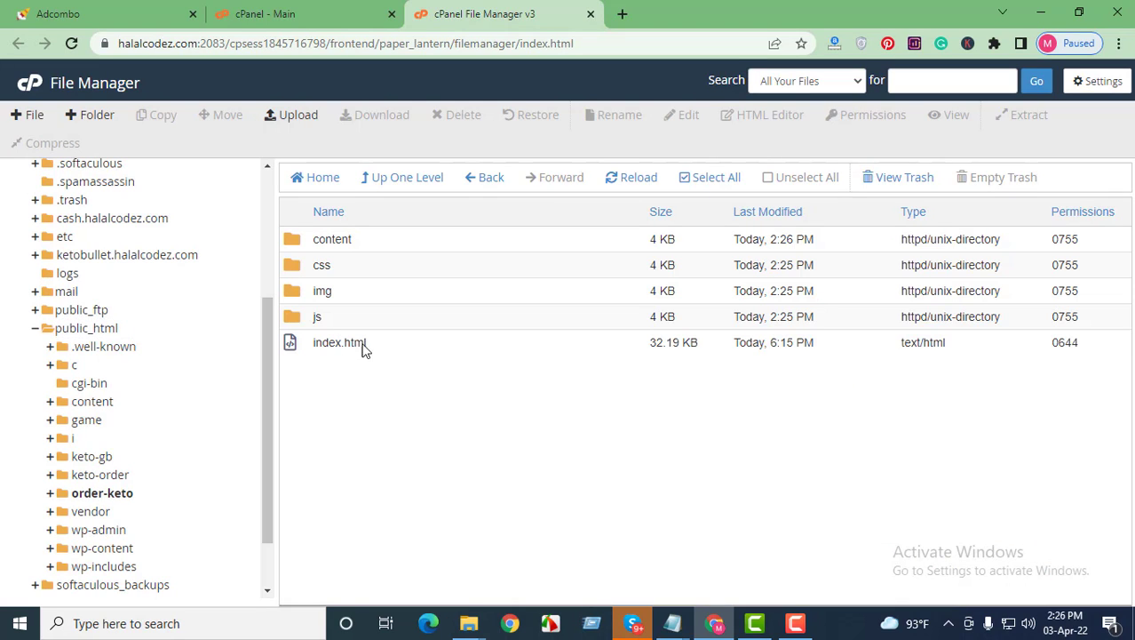
Upload api.php from the Desktop's Adcombo api\api-main folder into order-keto and return to the file listing.
{"action": "left_click", "coordinate": [299, 120]}
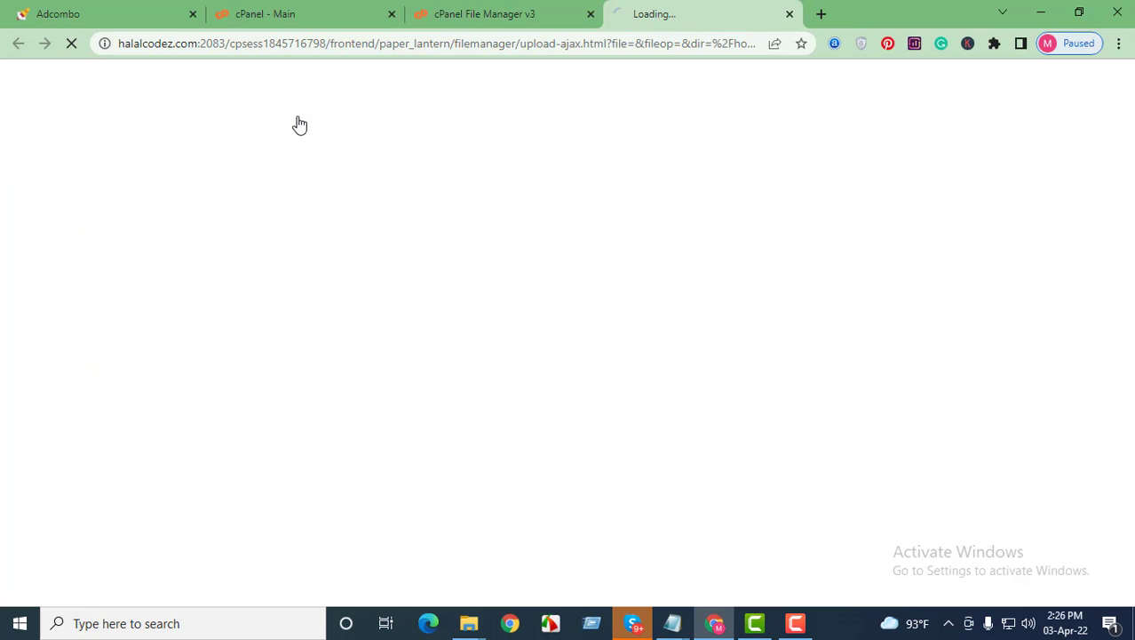
{"action": "left_click", "coordinate": [575, 356]}
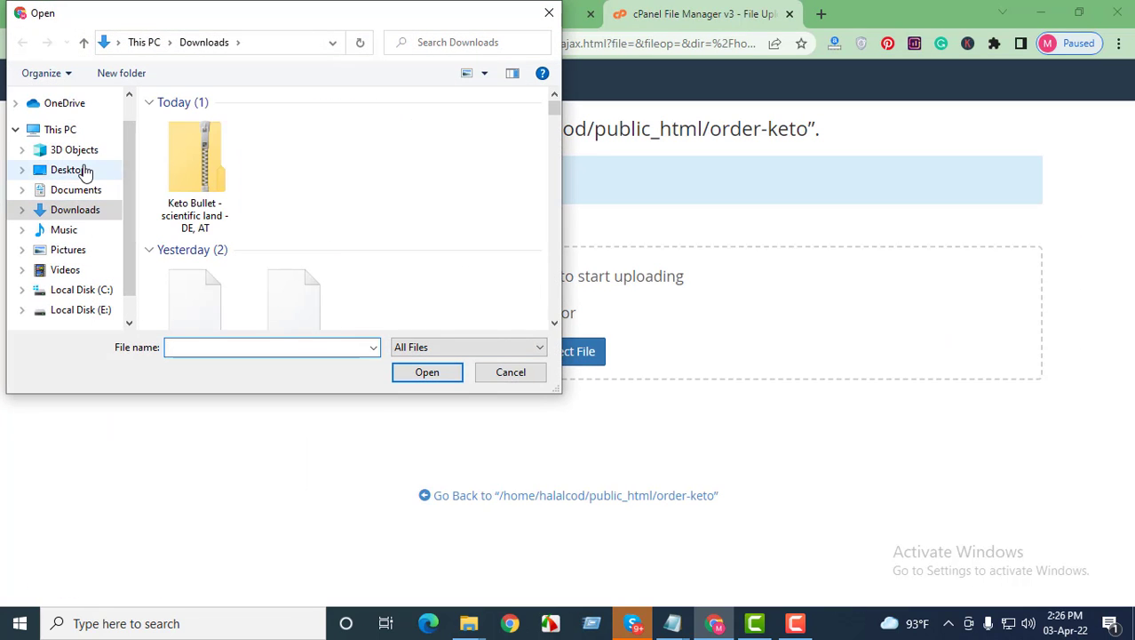
{"action": "left_click", "coordinate": [85, 171]}
{"action": "double_click", "coordinate": [201, 165]}
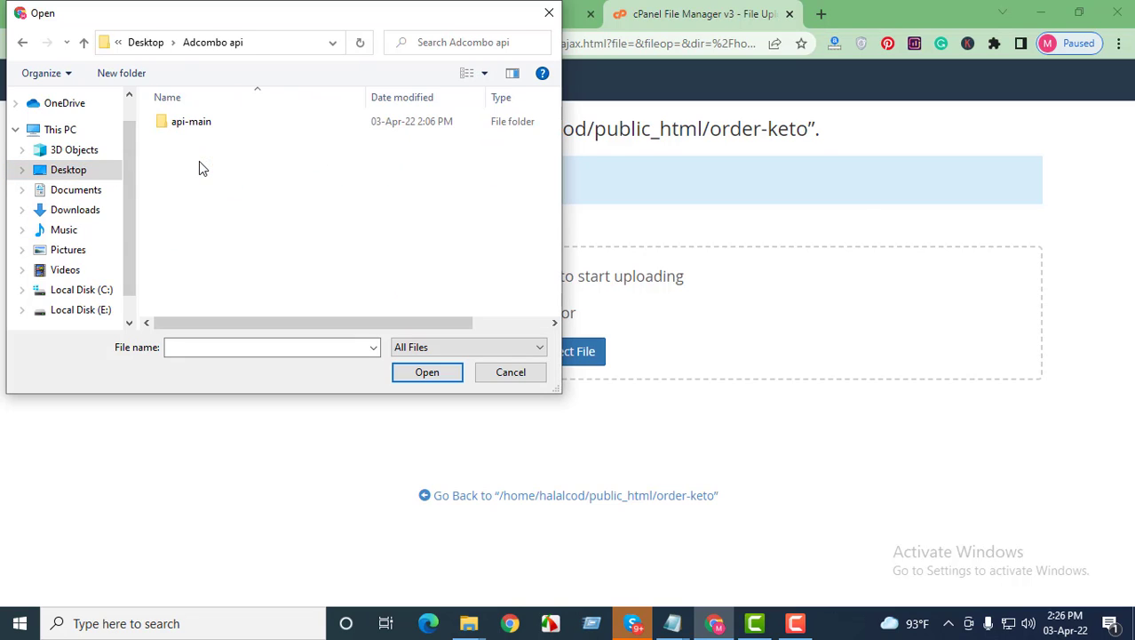
{"action": "left_click", "coordinate": [189, 126]}
{"action": "double_click", "coordinate": [189, 125]}
{"action": "left_click", "coordinate": [175, 123]}
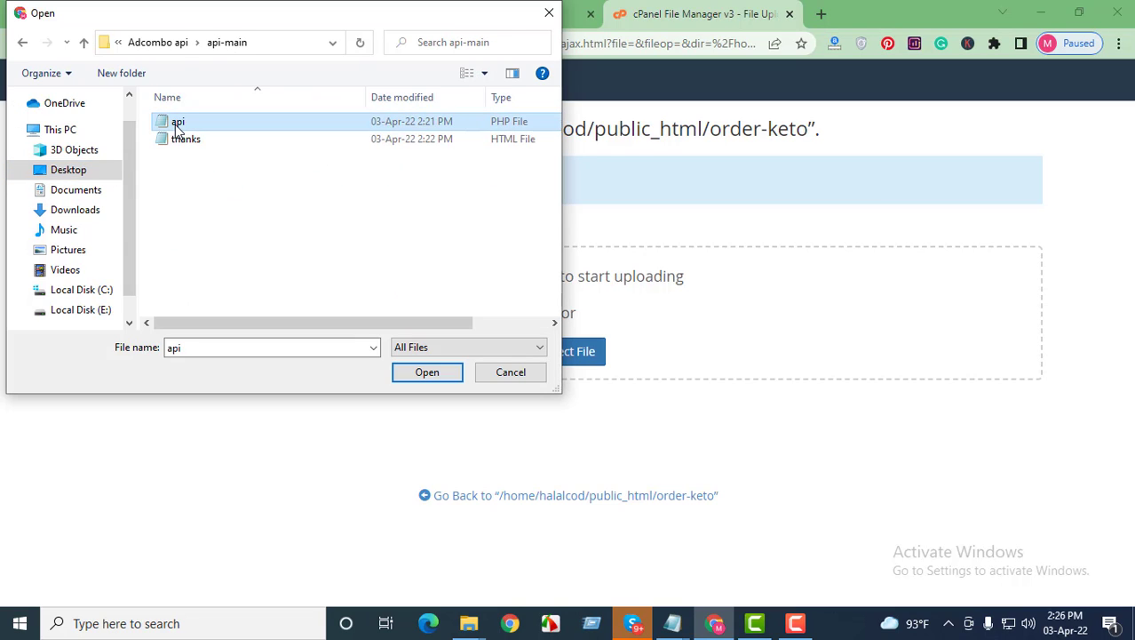
{"action": "left_click", "coordinate": [427, 374]}
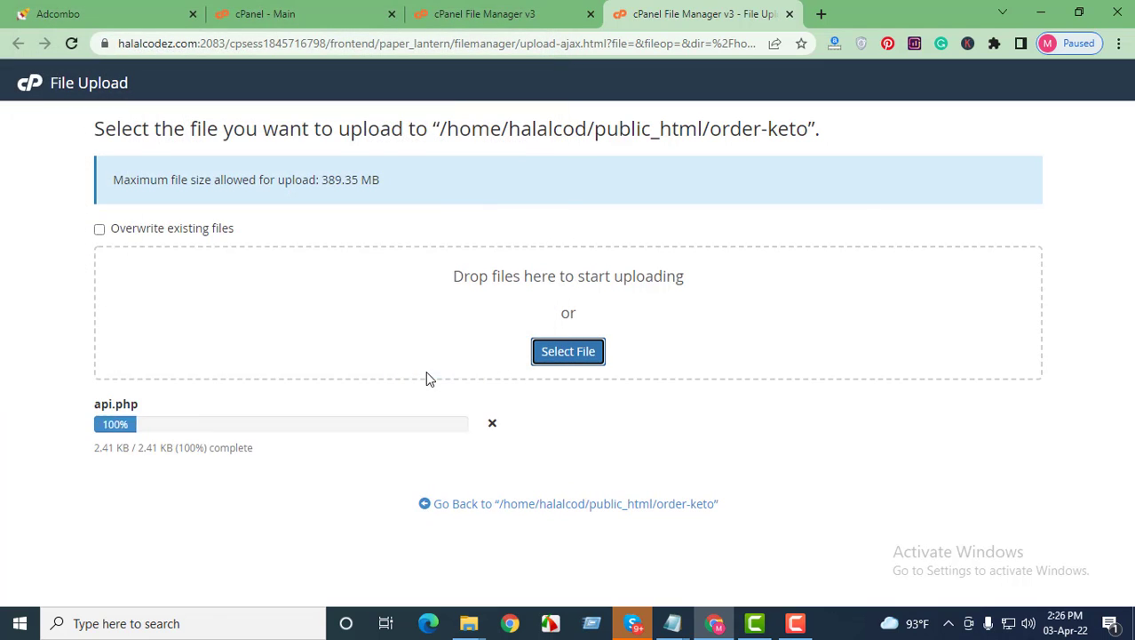
{"action": "left_click", "coordinate": [548, 503]}
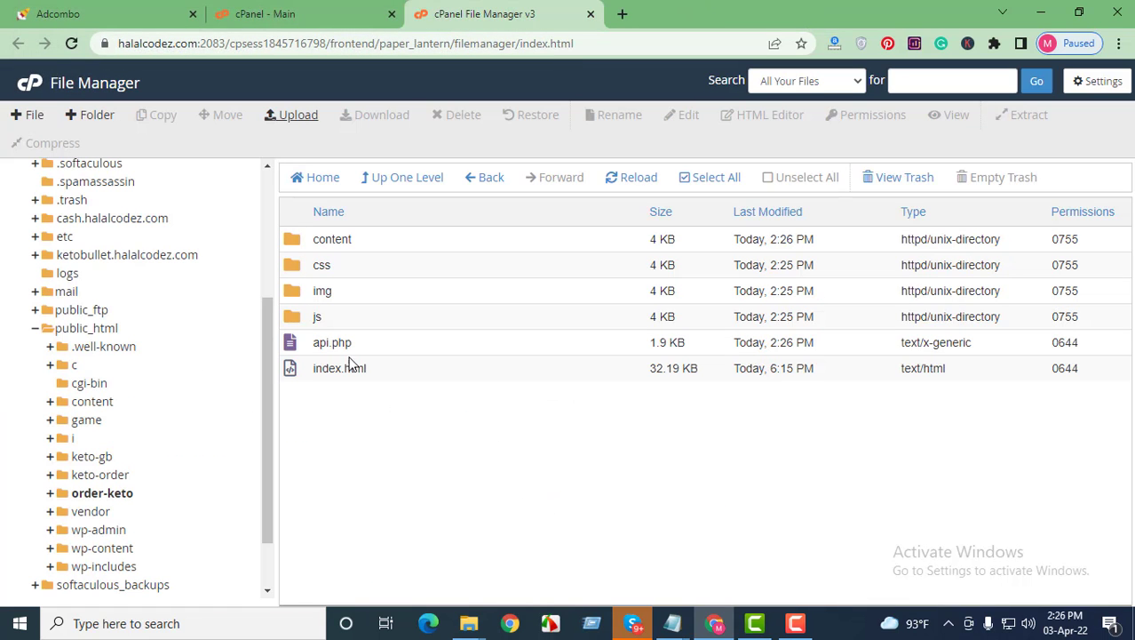
Upload thanks.html from the api-main folder into order-keto and return to the file listing.
{"action": "left_click", "coordinate": [297, 117]}
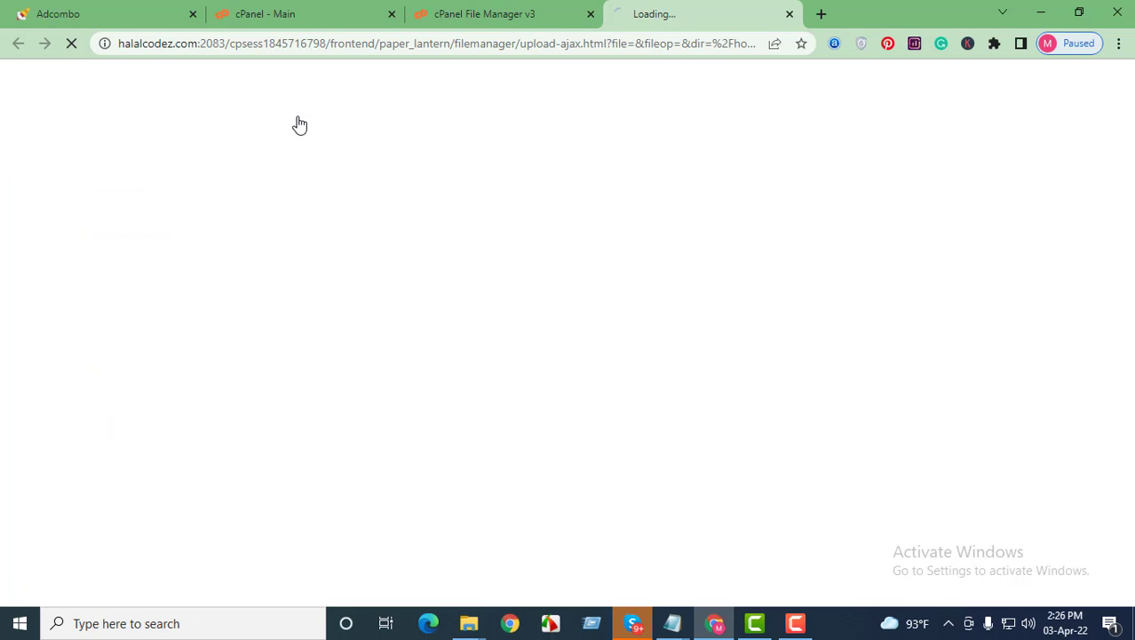
{"action": "left_click", "coordinate": [551, 353]}
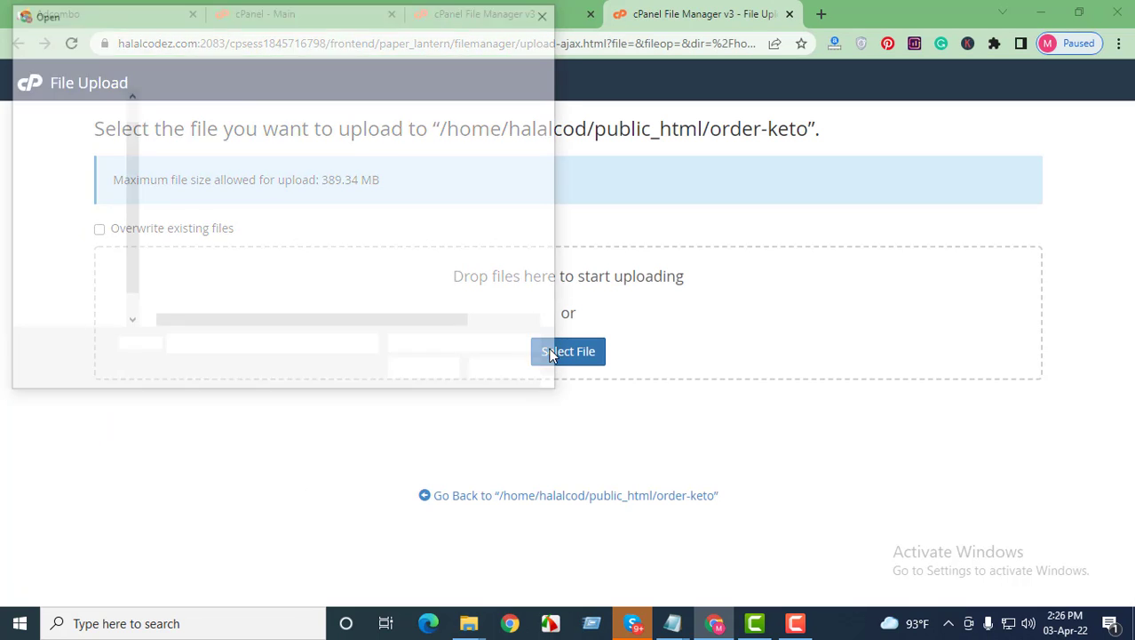
{"action": "left_click", "coordinate": [193, 141]}
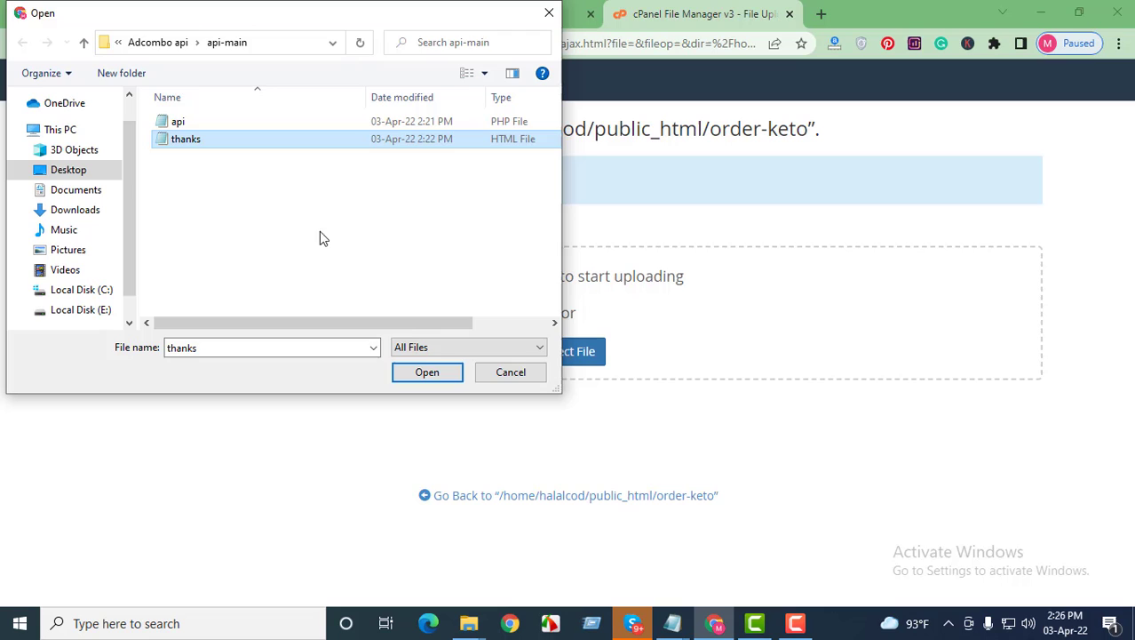
{"action": "left_click", "coordinate": [426, 372]}
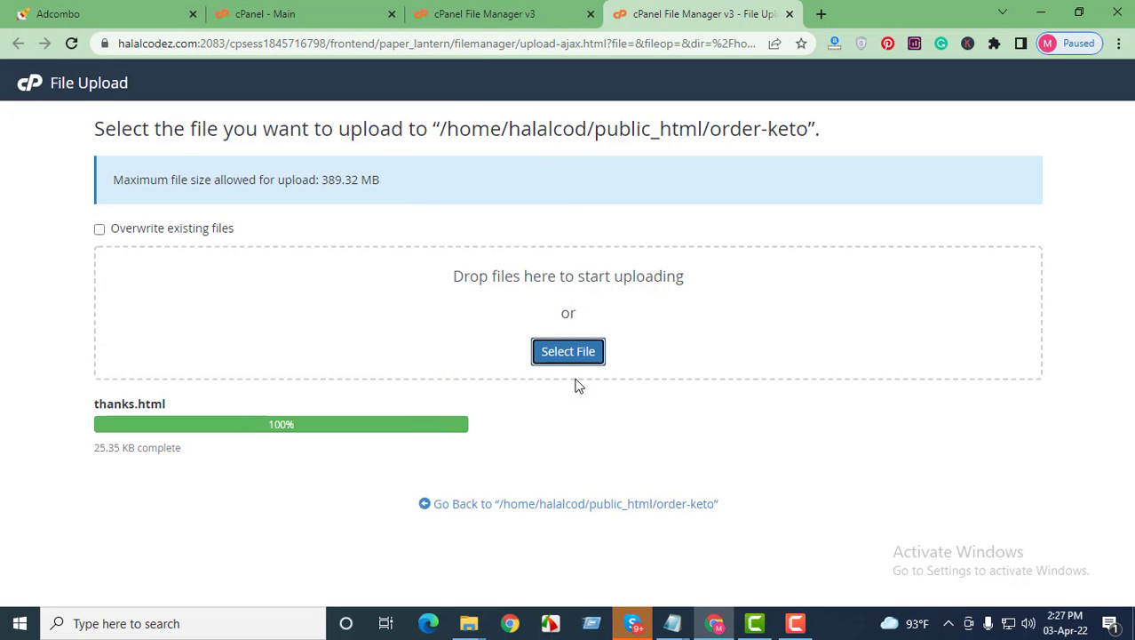
{"action": "left_click", "coordinate": [557, 504]}
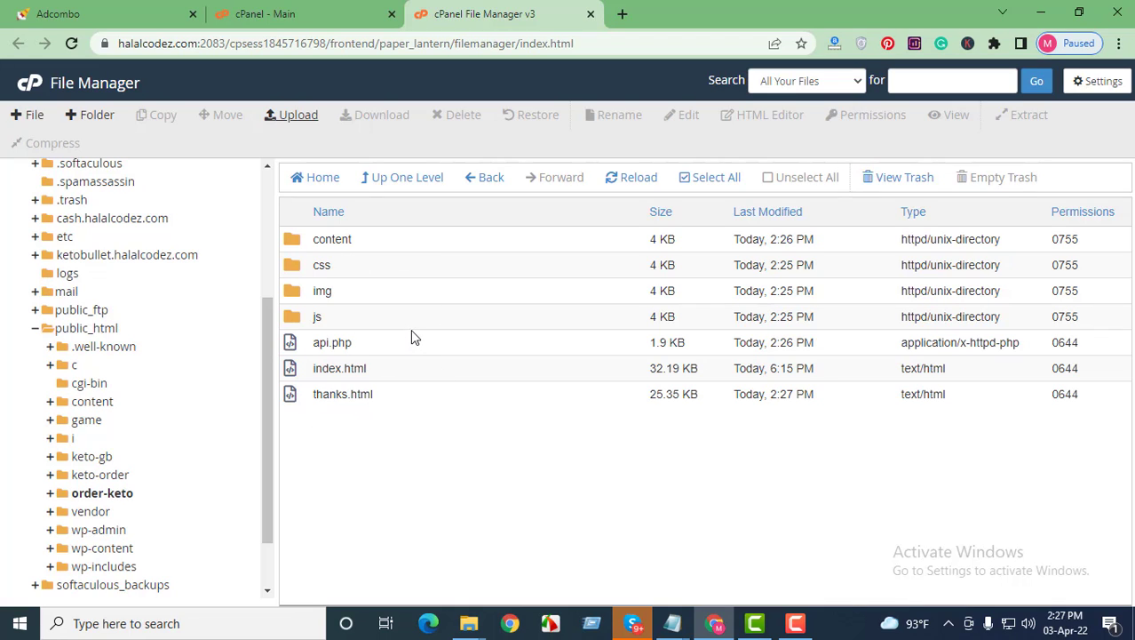
Open index.html from the order-keto folder in the code editor and search it for order.php.
{"action": "right_click", "coordinate": [313, 371]}
{"action": "left_click", "coordinate": [352, 414]}
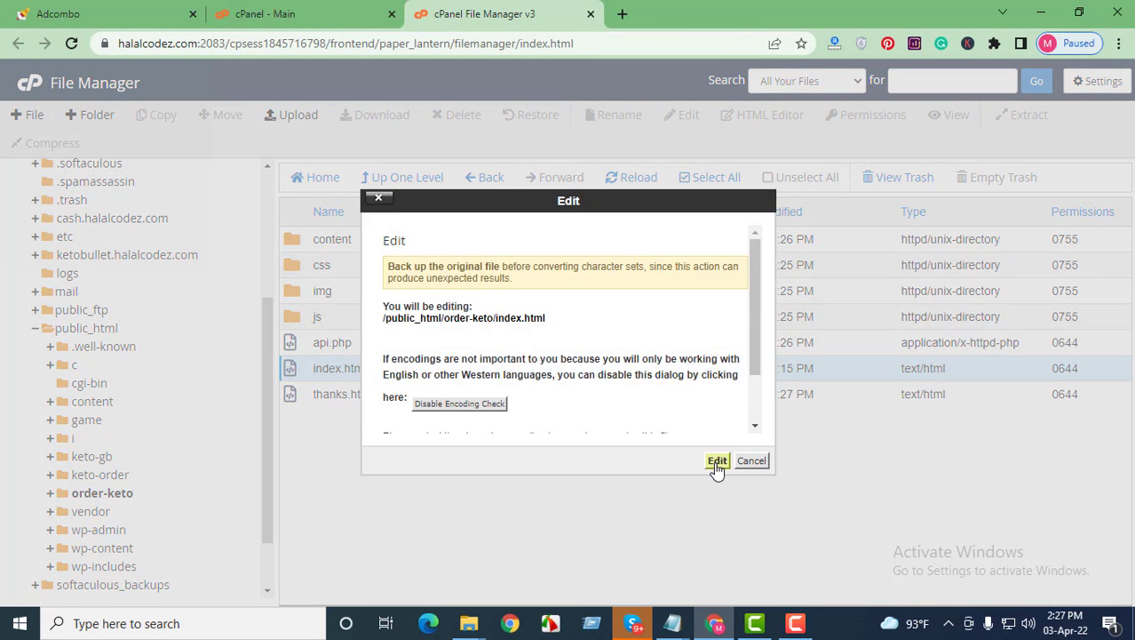
{"action": "left_click", "coordinate": [717, 461]}
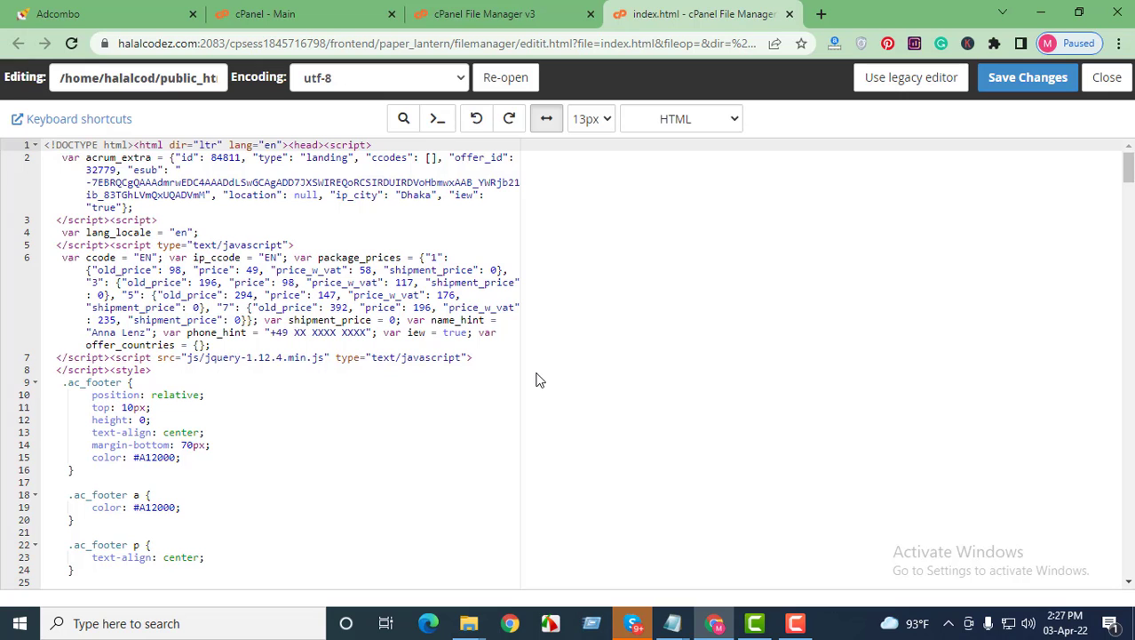
{"action": "key", "text": "ctrl+f"}
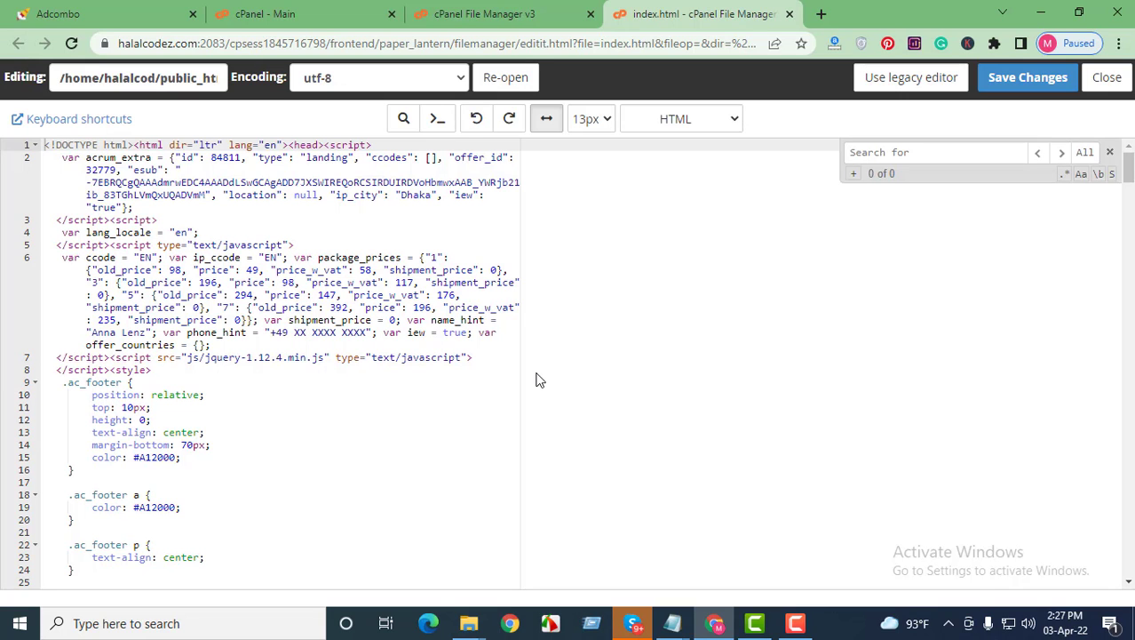
{"action": "type", "text": "ord"}
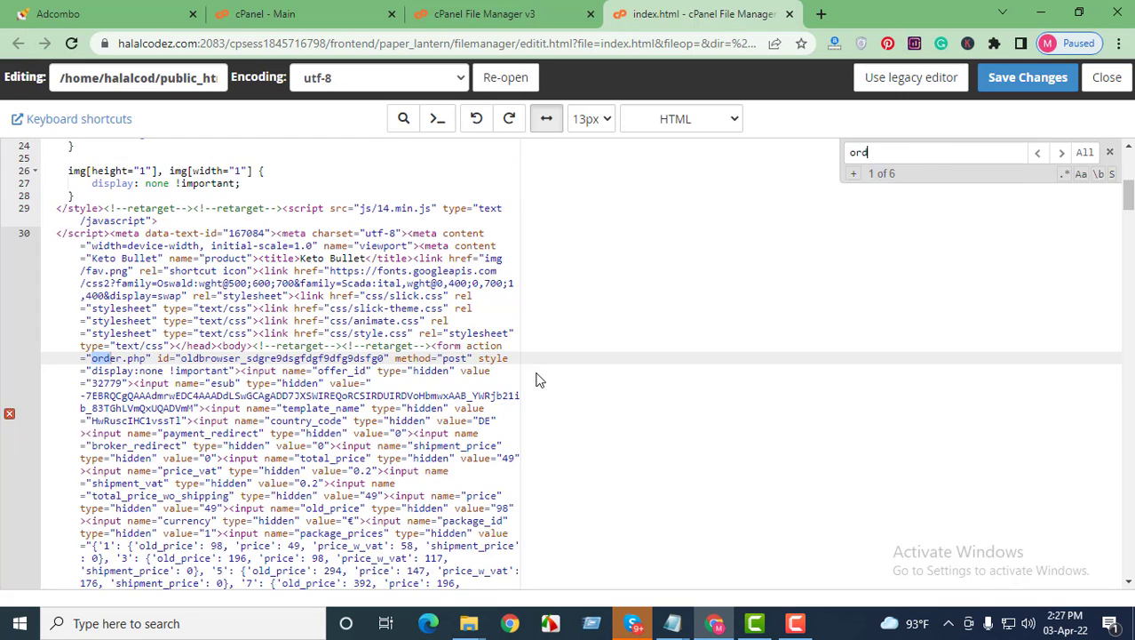
{"action": "type", "text": "er.php"}
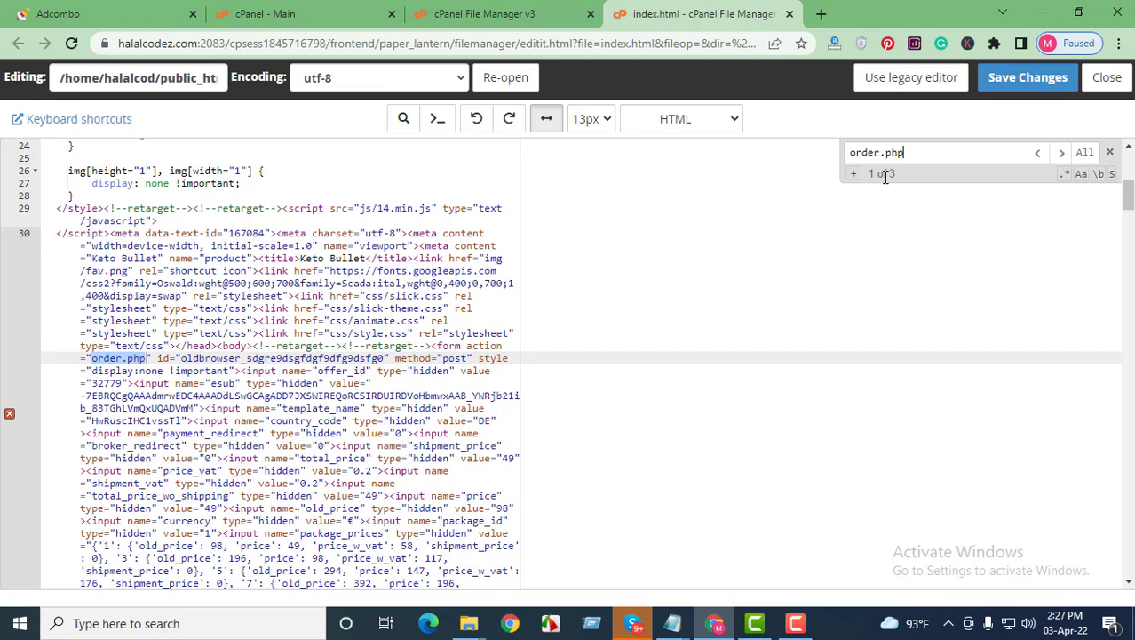
Change the first form's action, on the hidden oldbrowser form, to api.php.
{"action": "left_click", "coordinate": [123, 359]}
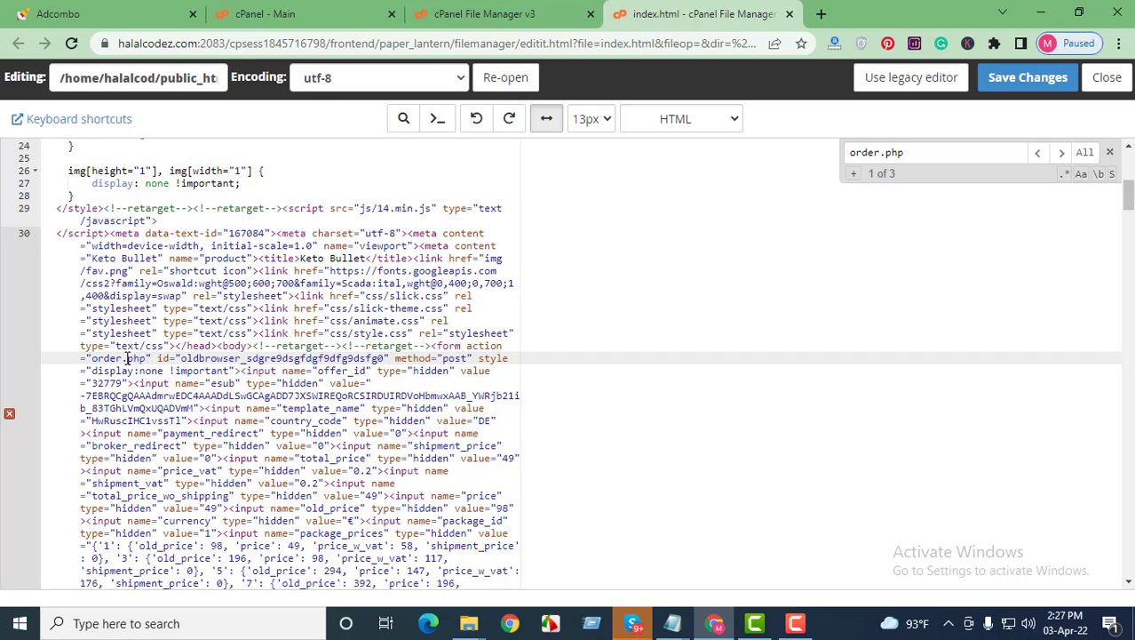
{"action": "key", "text": "BackSpace"}
{"action": "key", "text": "BackSpace"}
{"action": "key", "text": "BackSpace"}
{"action": "key", "text": "BackSpace"}
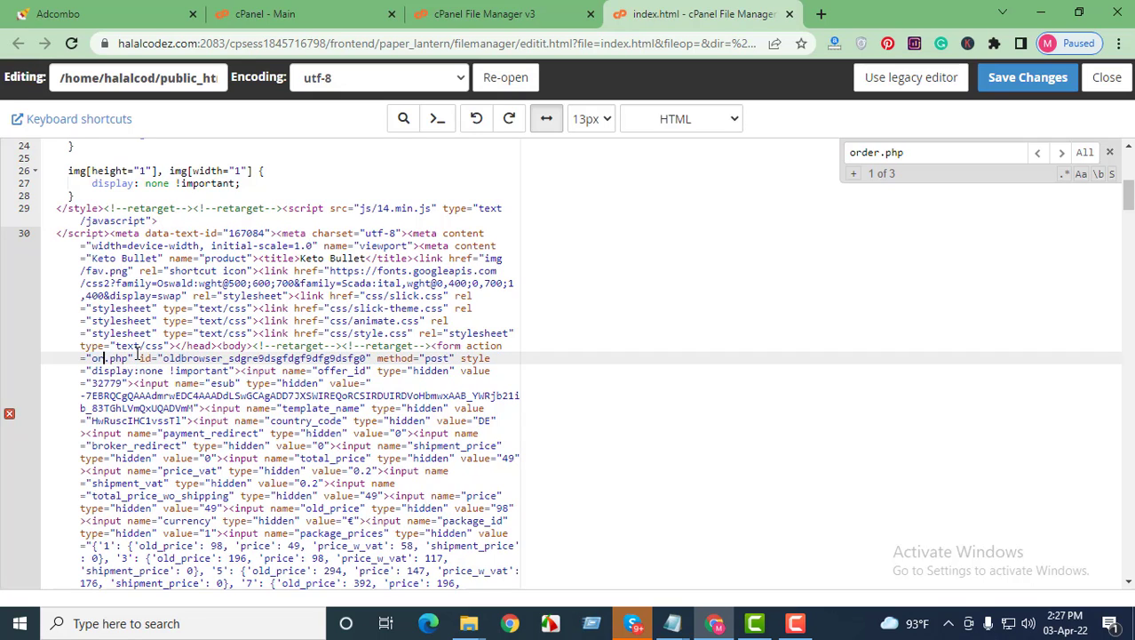
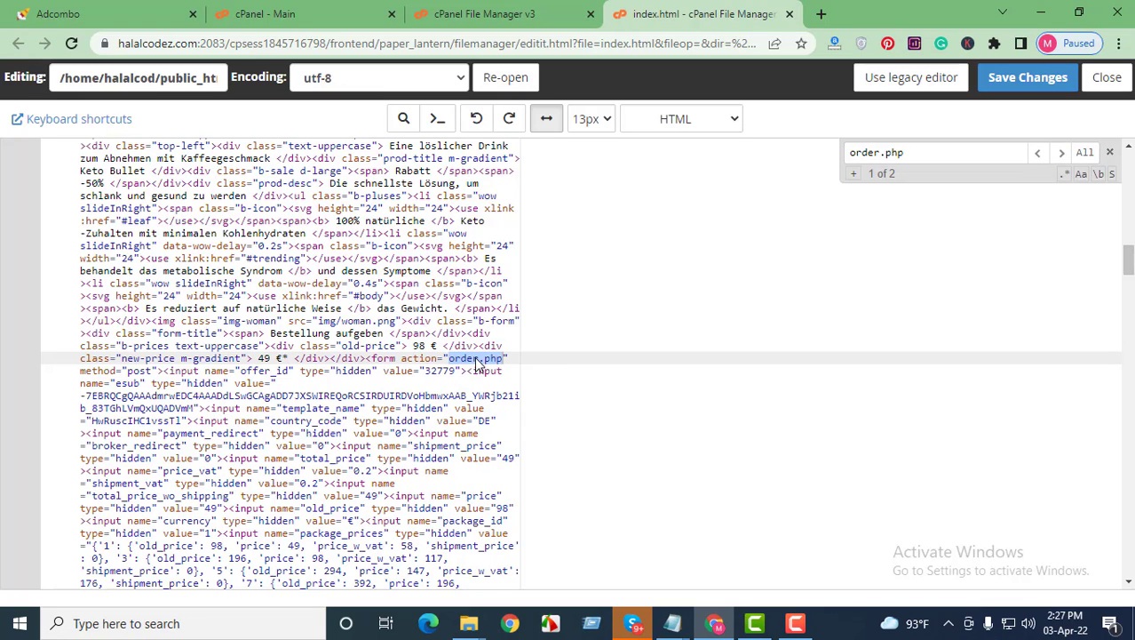
Change the action of the second order.php form, below the 49 € price in the opening section, to api.php.
{"action": "left_click", "coordinate": [479, 358]}
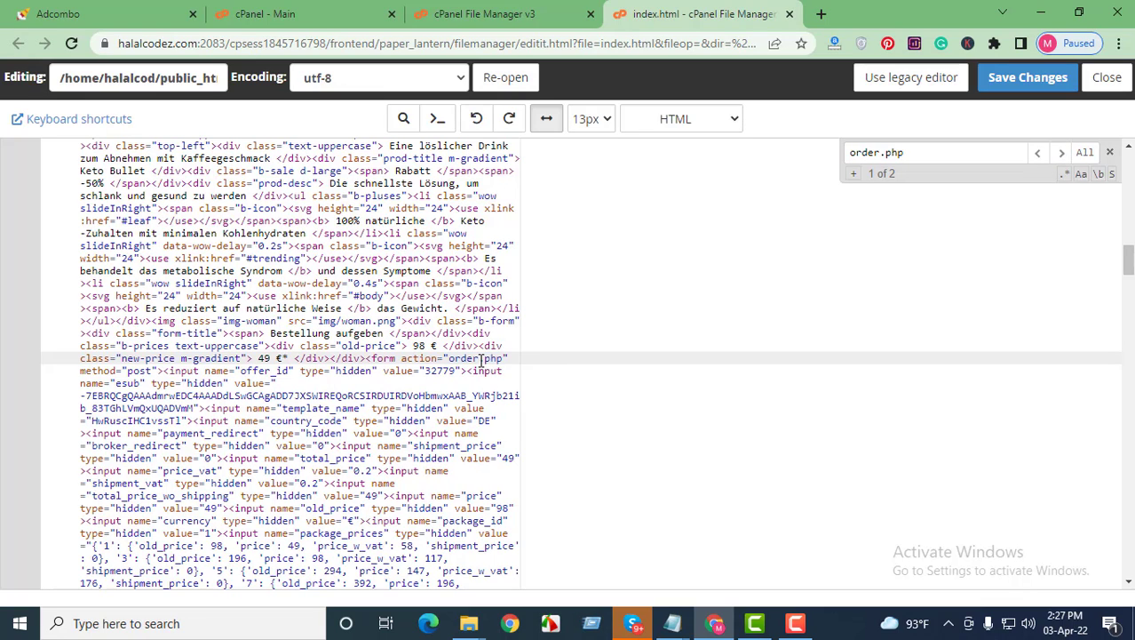
{"action": "key", "text": "BackSpace"}
{"action": "key", "text": "BackSpace"}
{"action": "key", "text": "BackSpace"}
{"action": "key", "text": "BackSpace"}
{"action": "key", "text": "BackSpace"}
{"action": "type", "text": "api"}
Find the remaining order.php form with the id order_form and change its action to api.php.
{"action": "left_click", "coordinate": [1063, 155]}
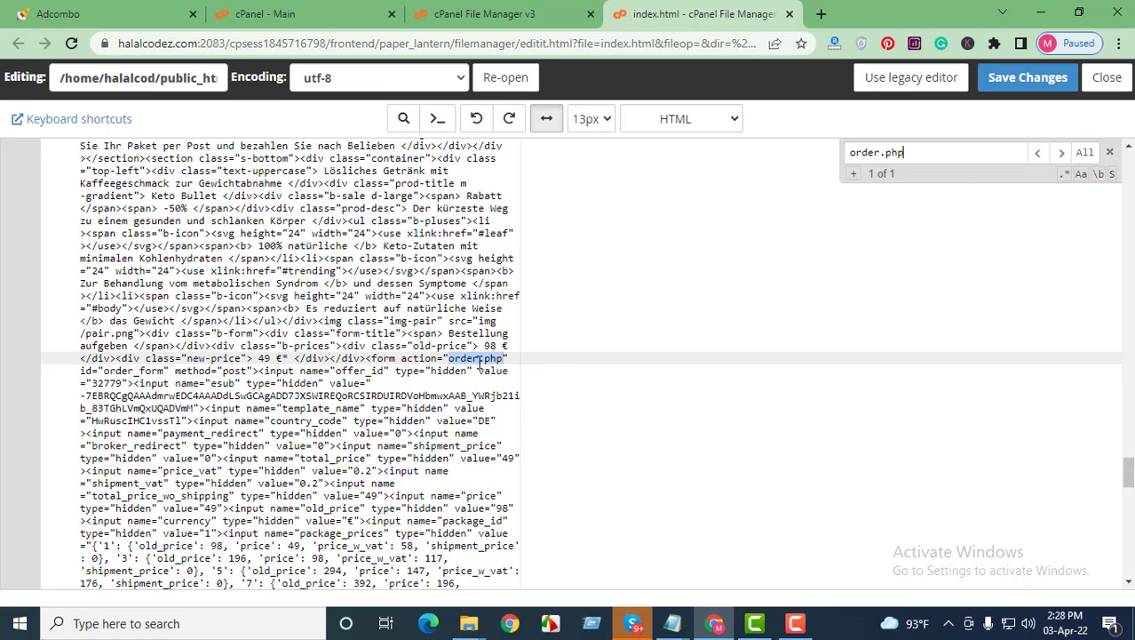
{"action": "left_click", "coordinate": [479, 358]}
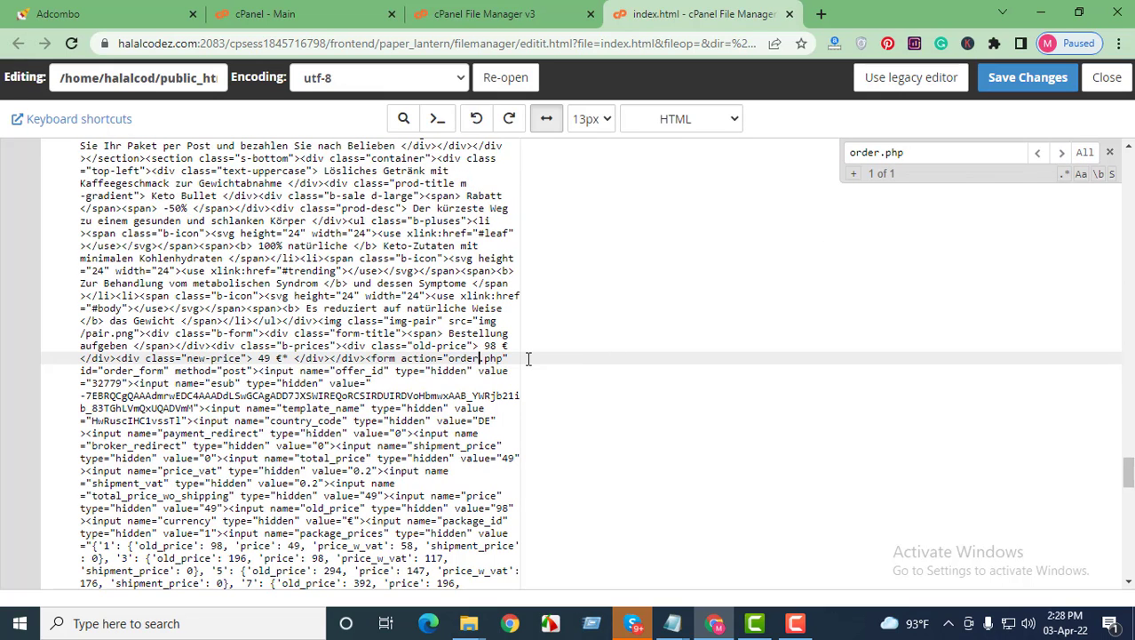
{"action": "key", "text": "BackSpace"}
{"action": "key", "text": "BackSpace"}
{"action": "key", "text": "BackSpace"}
{"action": "key", "text": "BackSpace"}
{"action": "key", "text": "BackSpace"}
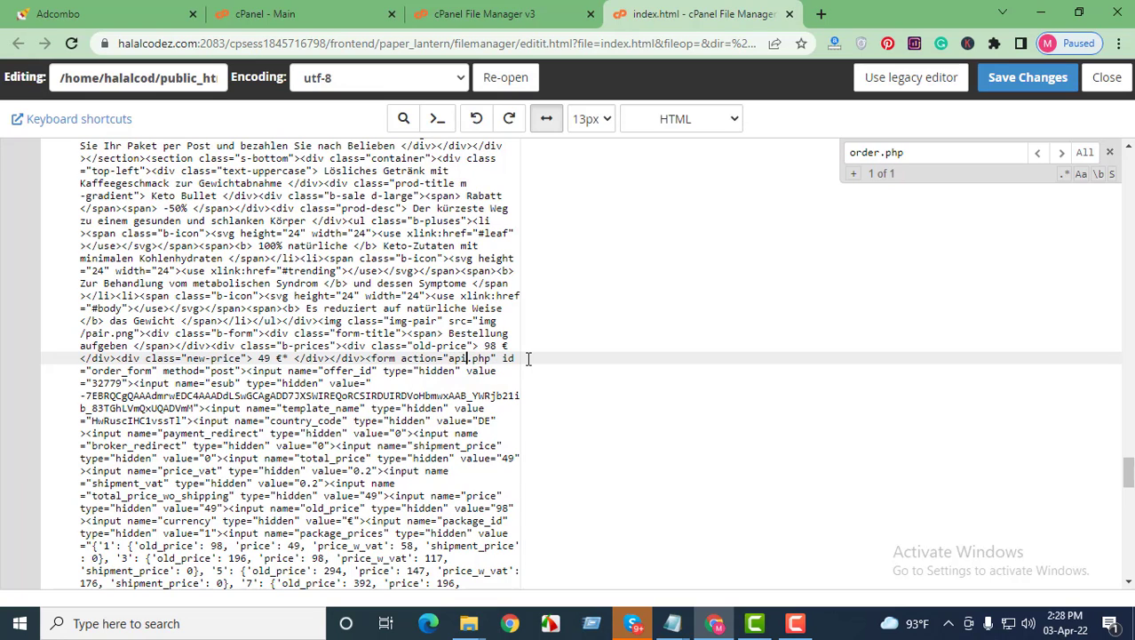
Check for any remaining order.php reference, save index.html and close its editor.
{"action": "left_click", "coordinate": [1061, 155]}
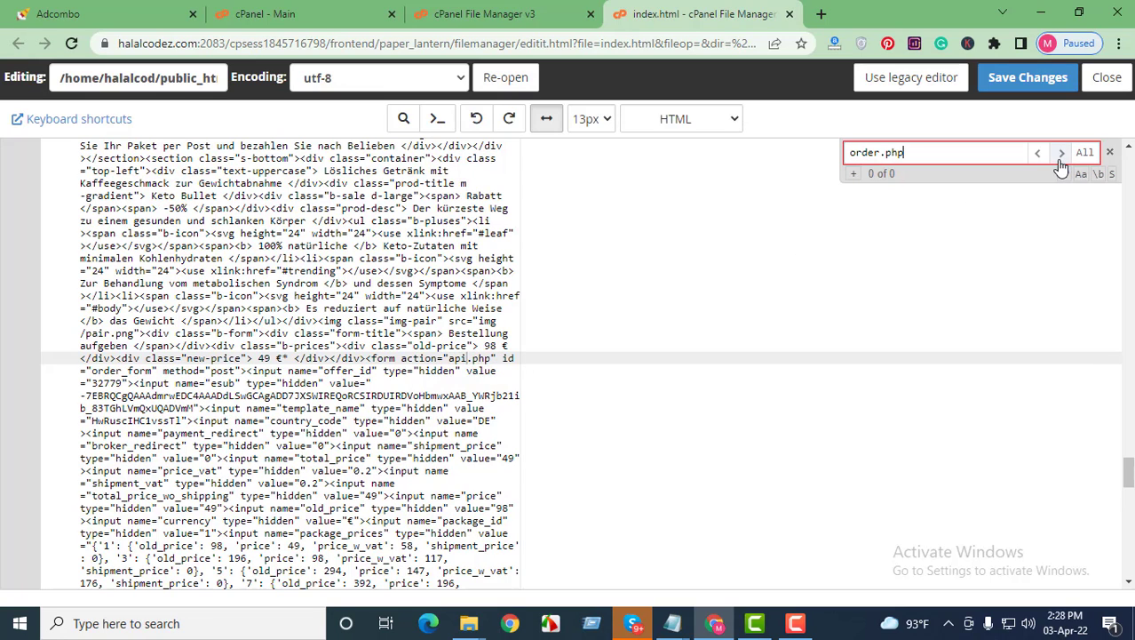
{"action": "left_click", "coordinate": [1010, 86]}
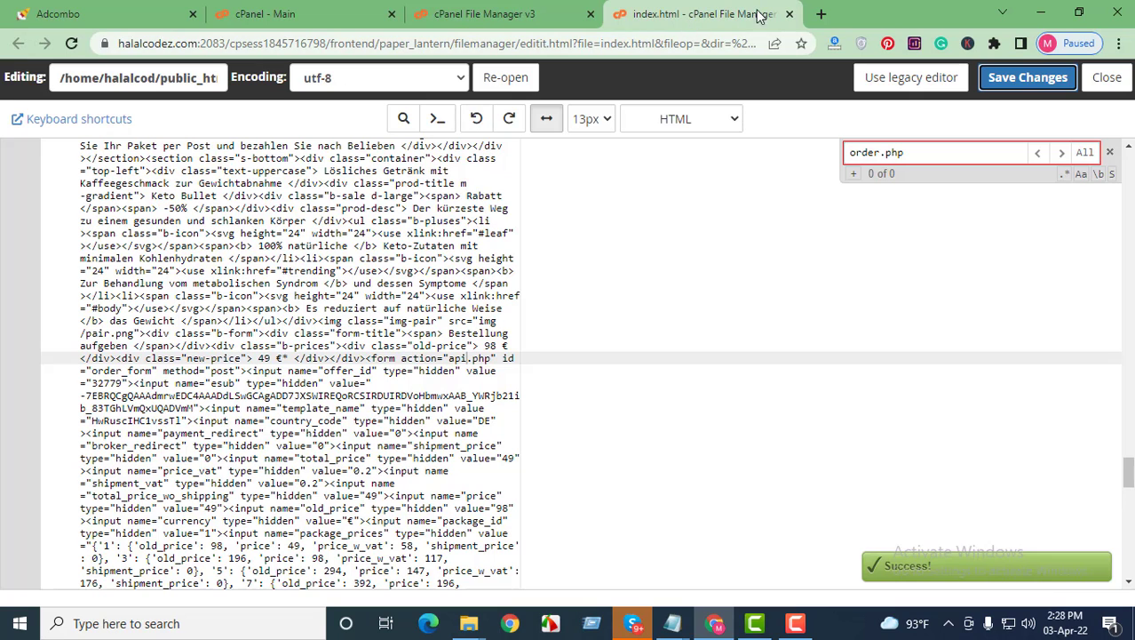
{"action": "left_click", "coordinate": [788, 14]}
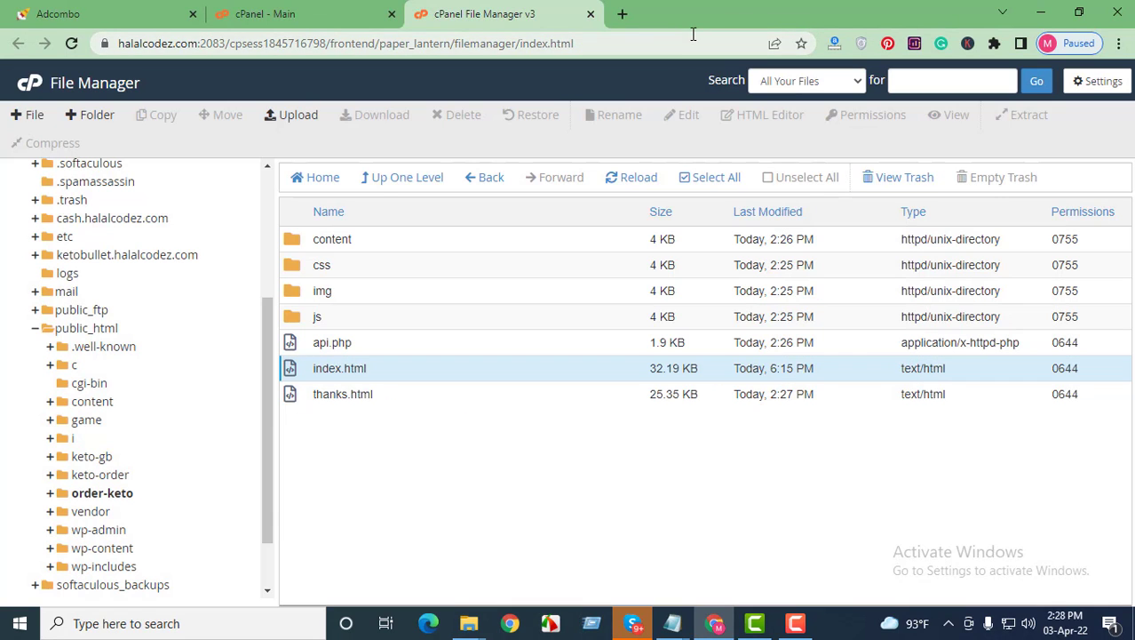
Open halalcodez.com/order-keto in a new browser tab.
{"action": "left_click", "coordinate": [622, 14]}
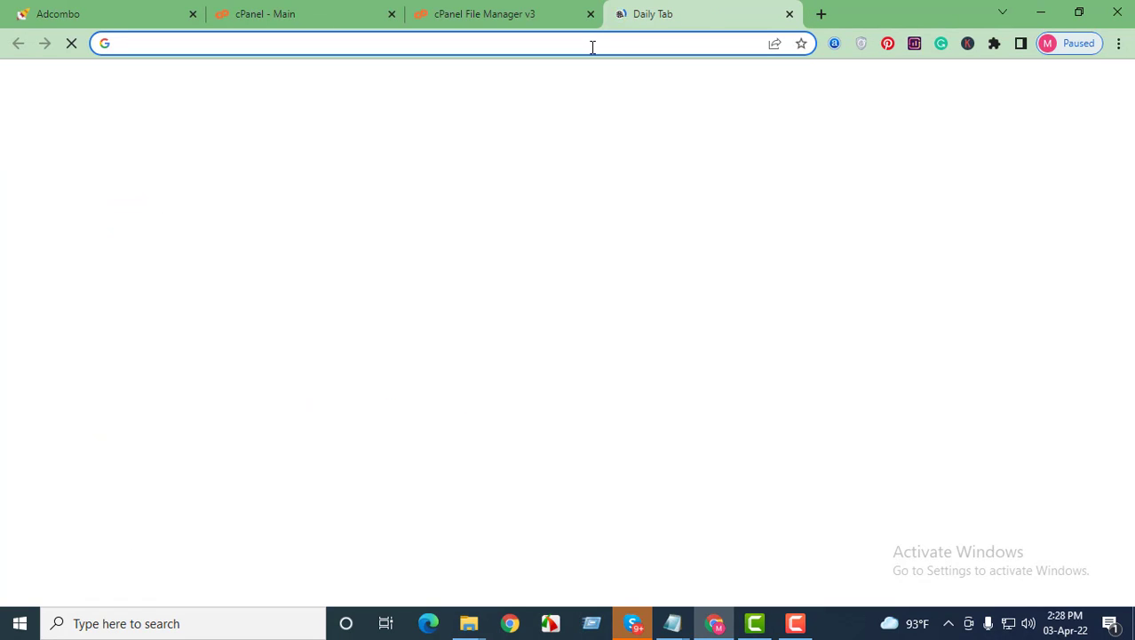
{"action": "type", "text": "ha"}
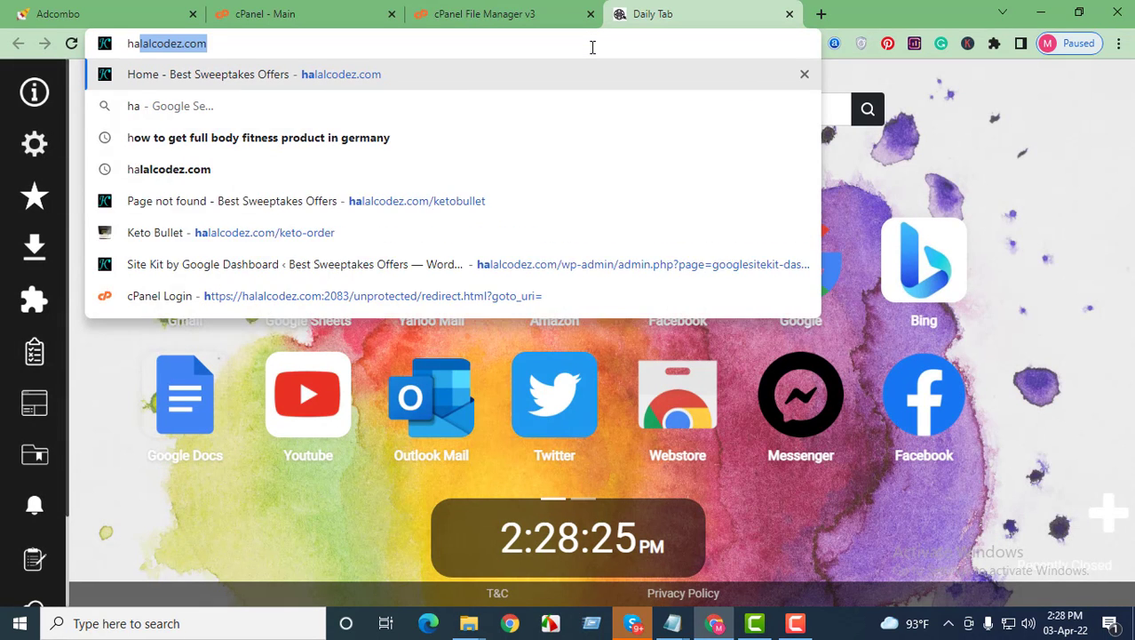
{"action": "type", "text": "la"}
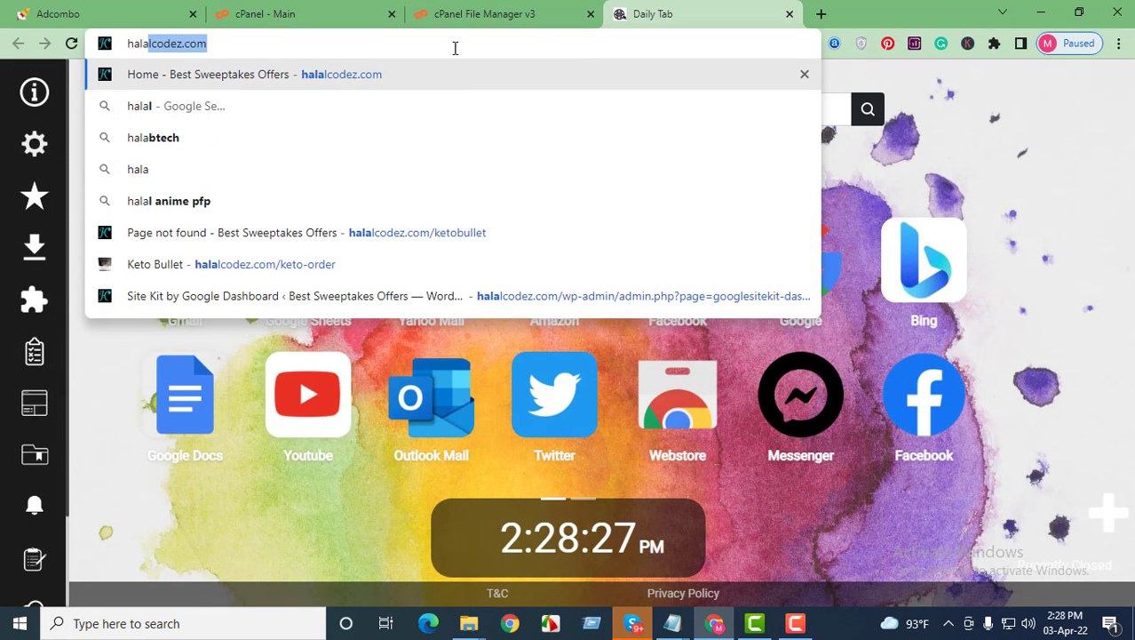
{"action": "key", "text": "Right"}
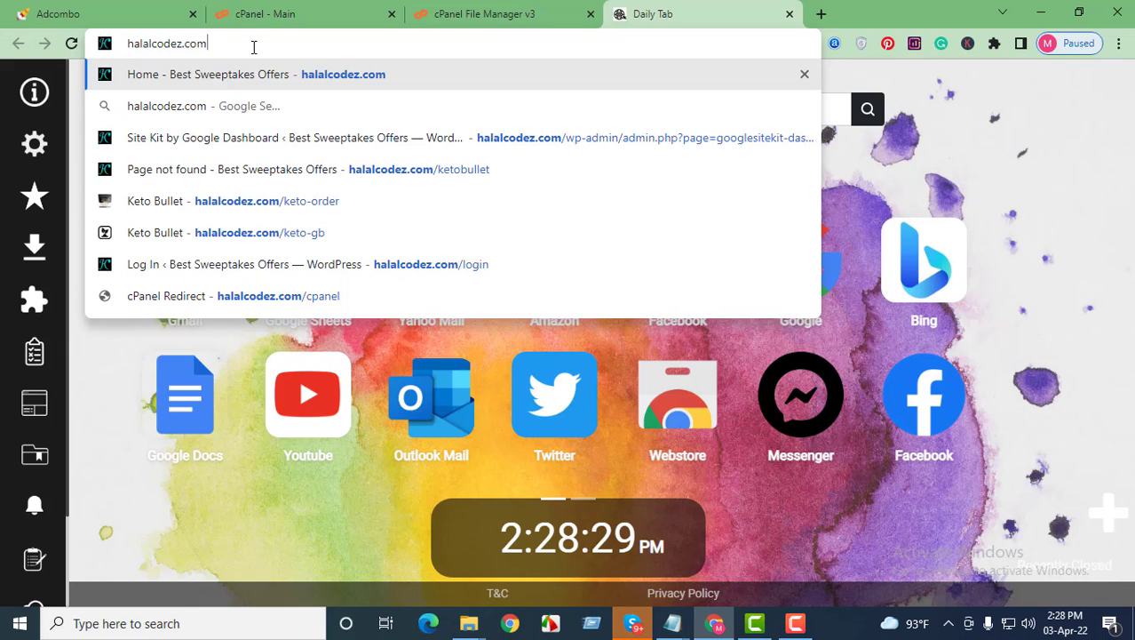
{"action": "type", "text": "/"}
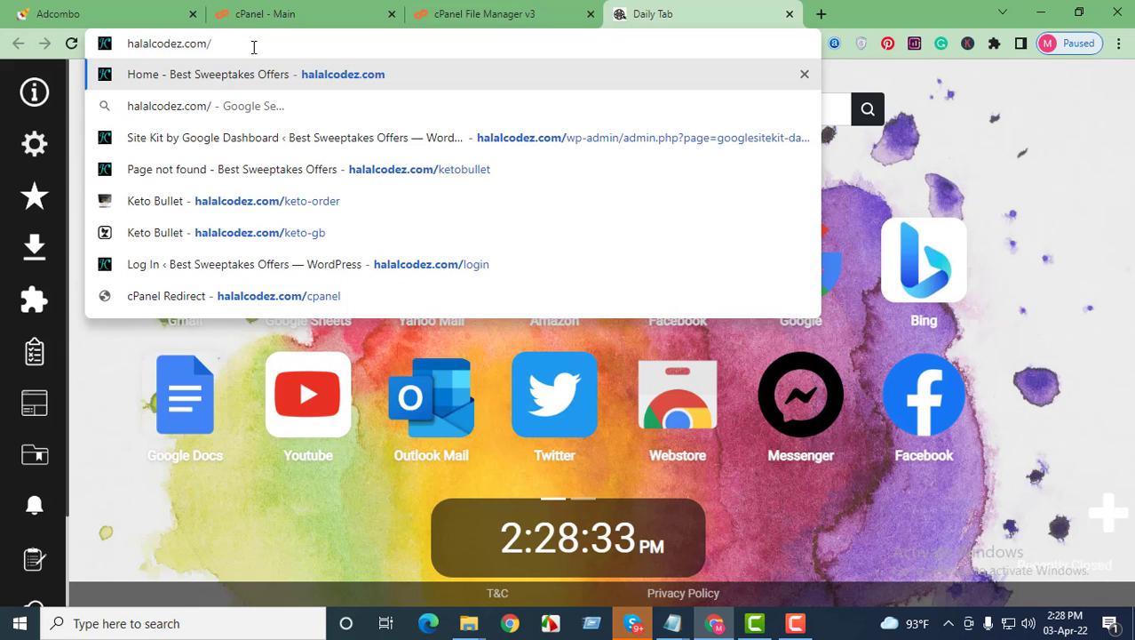
{"action": "type", "text": "orde"}
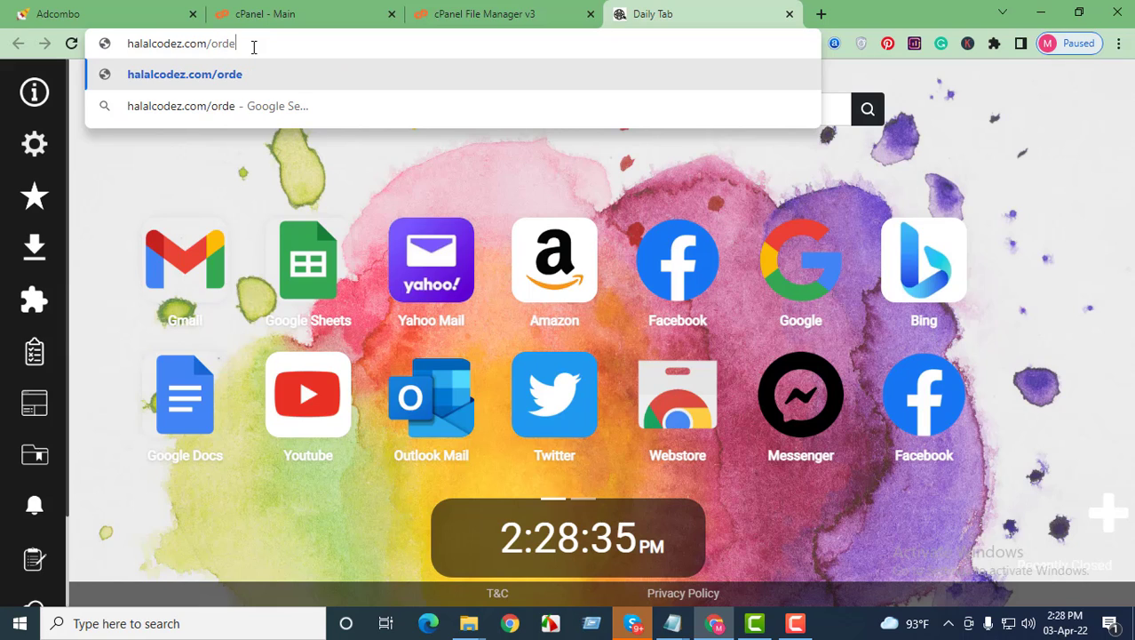
{"action": "type", "text": "r-"}
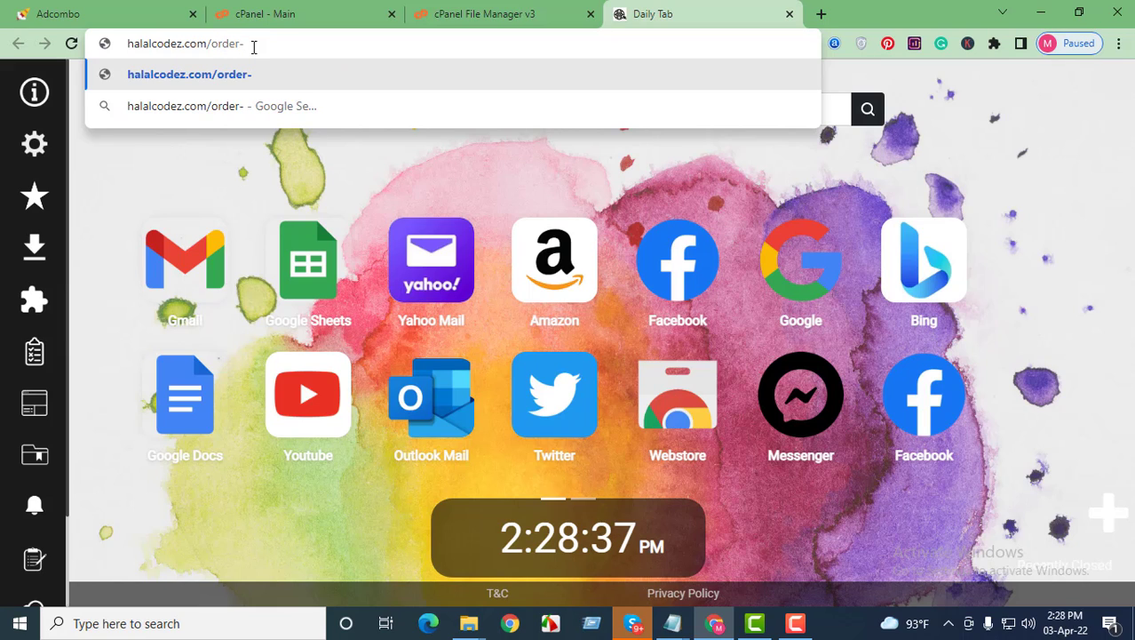
{"action": "type", "text": "keto"}
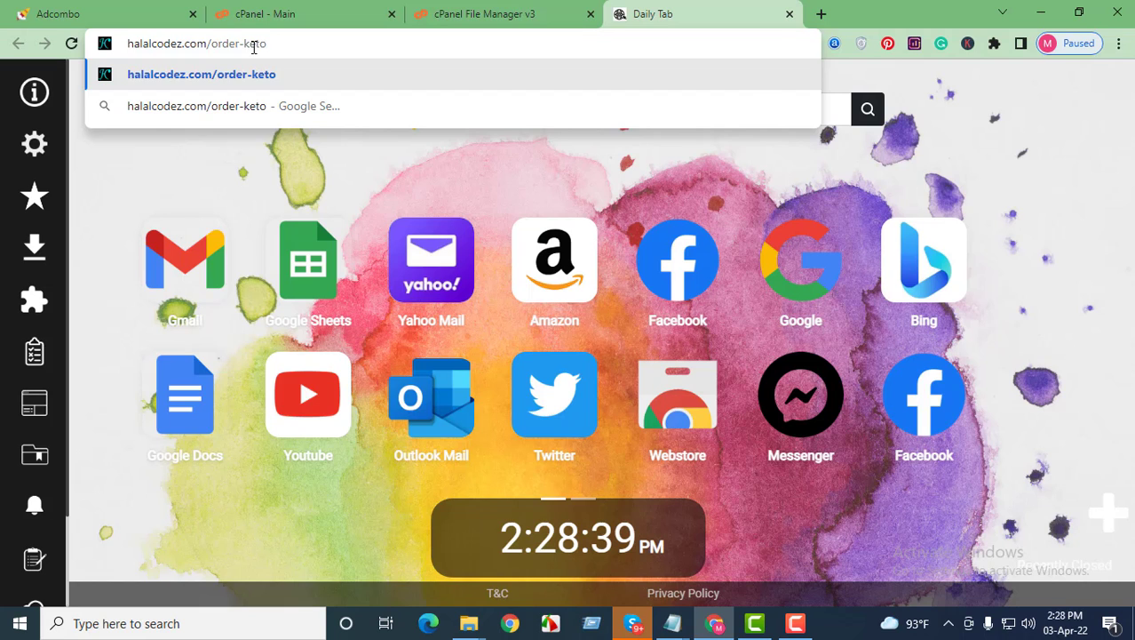
{"action": "key", "text": "Return"}
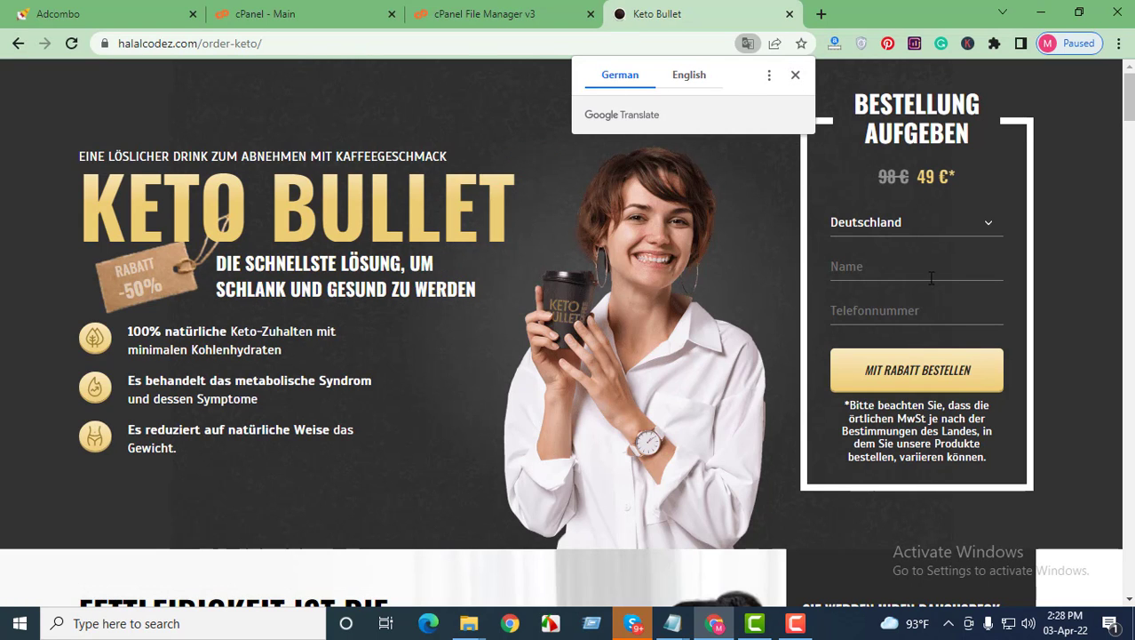
Look through the whole Keto Bullet landing page, from the opening order form to the footer, dismissing the translation prompt.
{"action": "scroll", "coordinate": [531, 359], "scroll_direction": "down", "scroll_amount": 15}
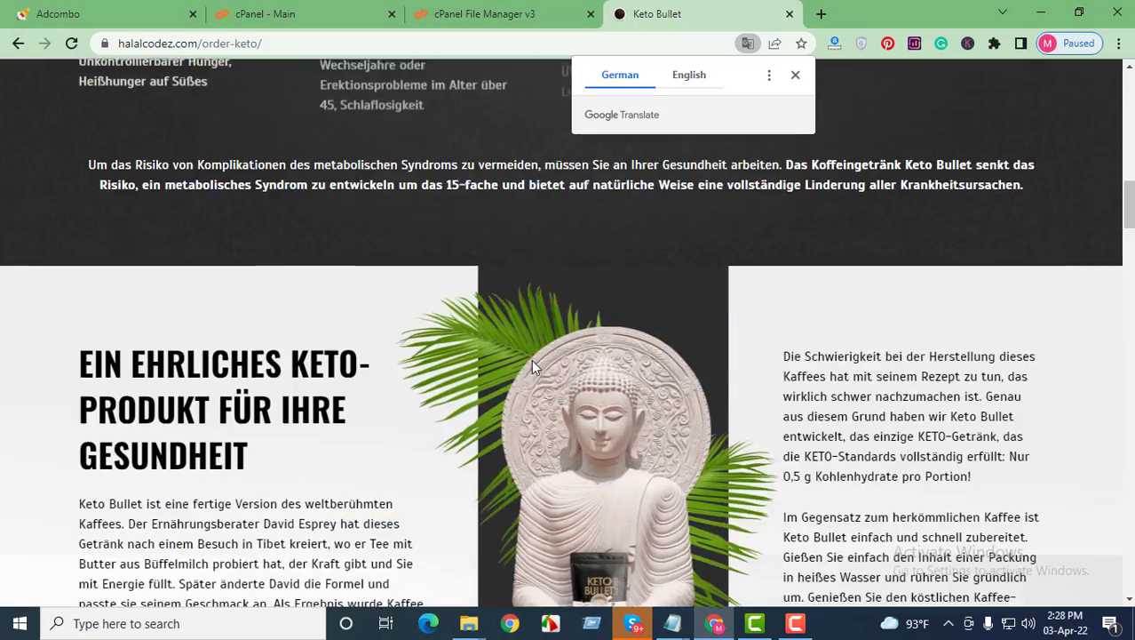
{"action": "scroll", "coordinate": [532, 356], "scroll_direction": "up", "scroll_amount": 12}
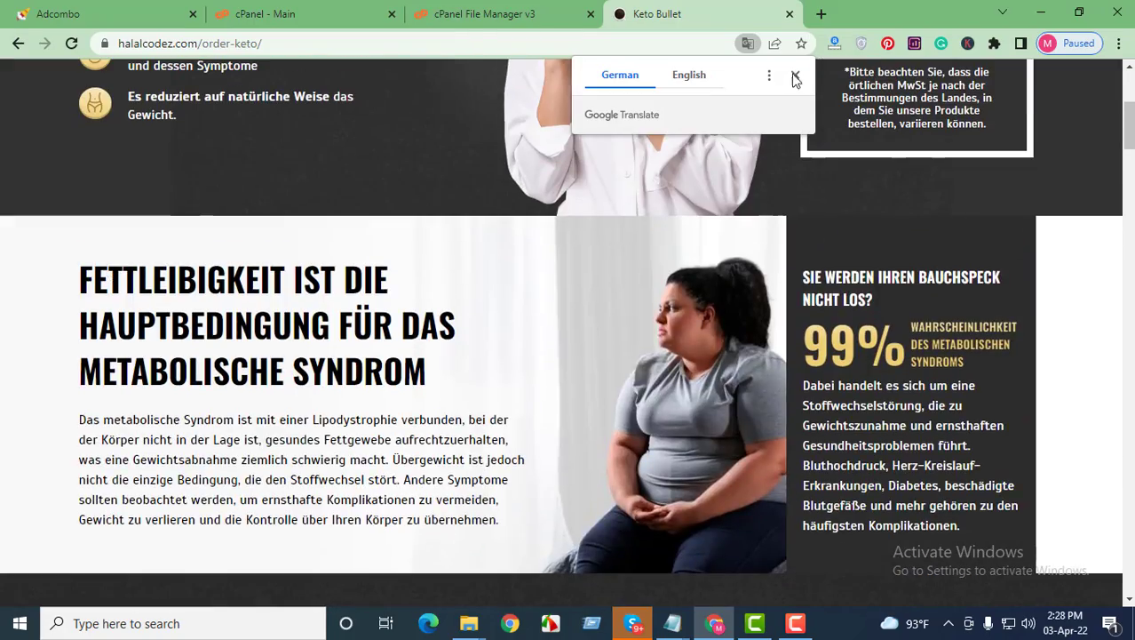
{"action": "left_click", "coordinate": [802, 78]}
{"action": "scroll", "coordinate": [550, 255], "scroll_direction": "up", "scroll_amount": 4}
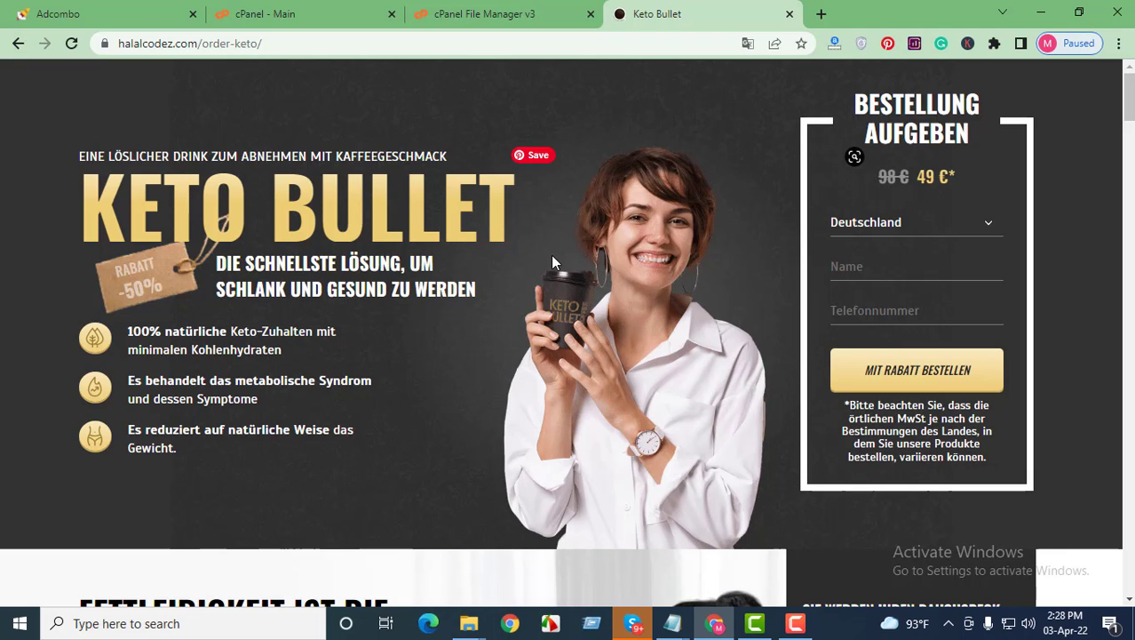
{"action": "scroll", "coordinate": [550, 255], "scroll_direction": "down", "scroll_amount": 13}
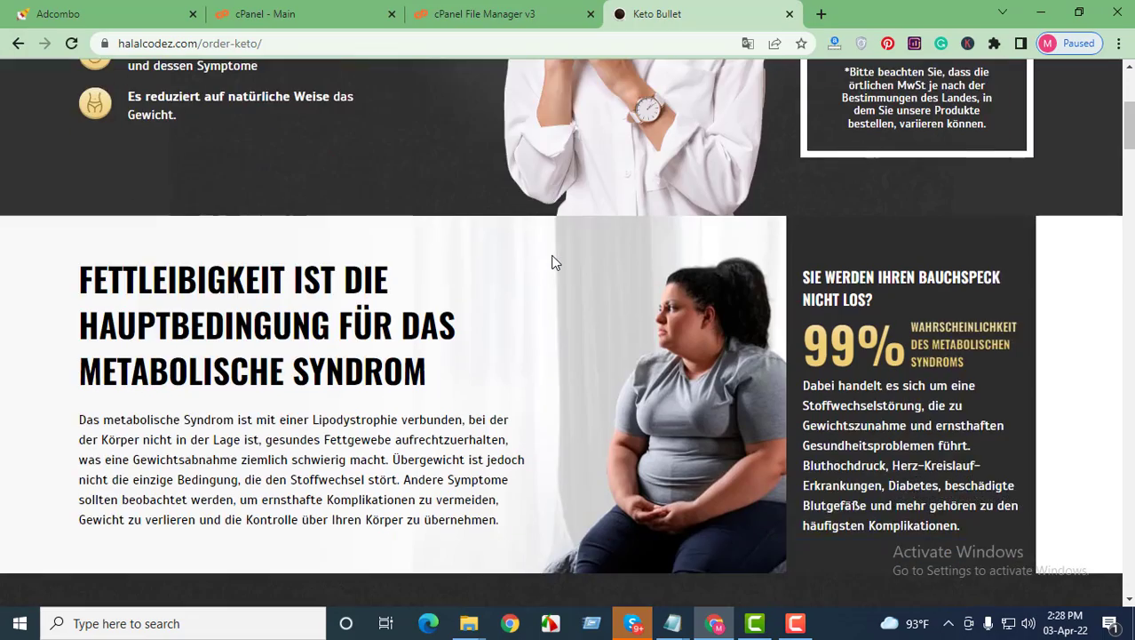
{"action": "scroll", "coordinate": [552, 256], "scroll_direction": "down", "scroll_amount": 12}
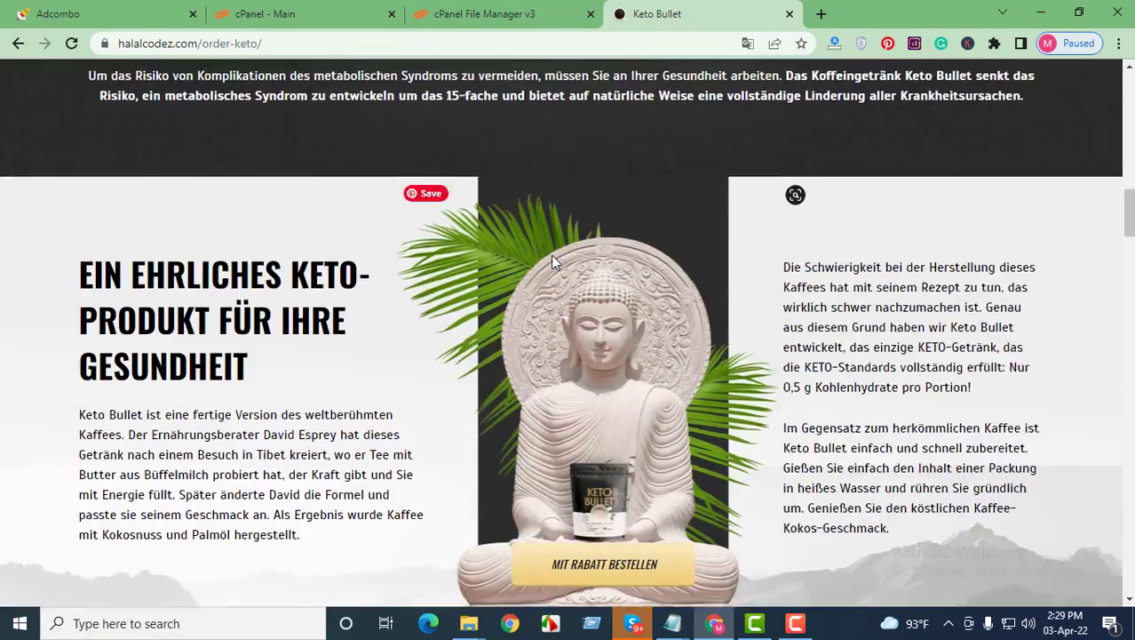
{"action": "scroll", "coordinate": [552, 262], "scroll_direction": "down", "scroll_amount": 12}
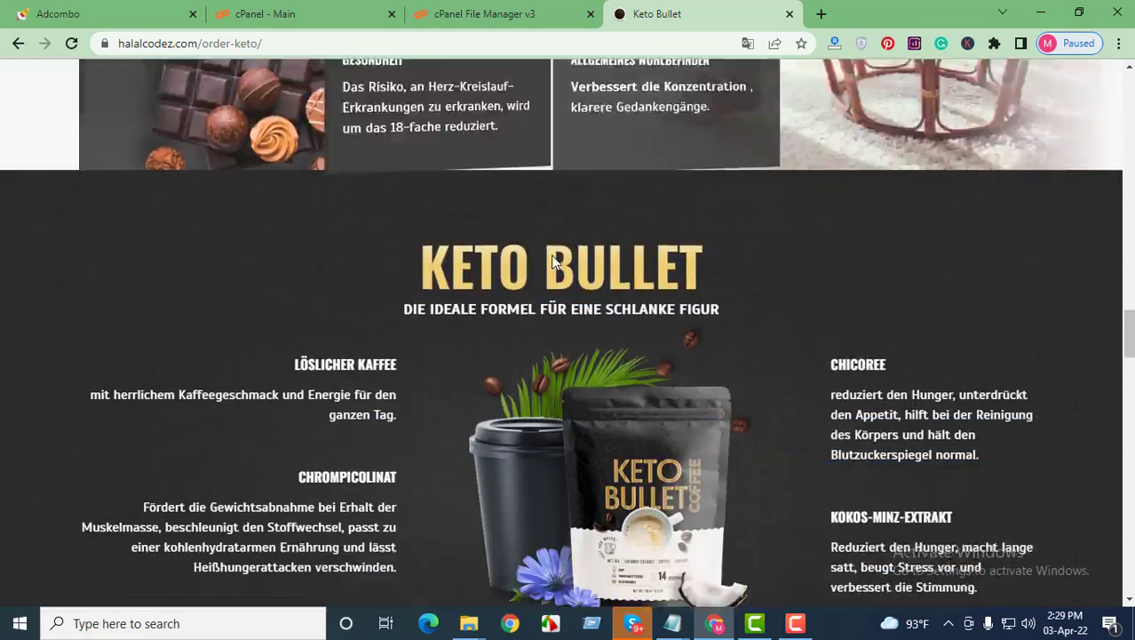
{"action": "scroll", "coordinate": [551, 262], "scroll_direction": "down", "scroll_amount": 10}
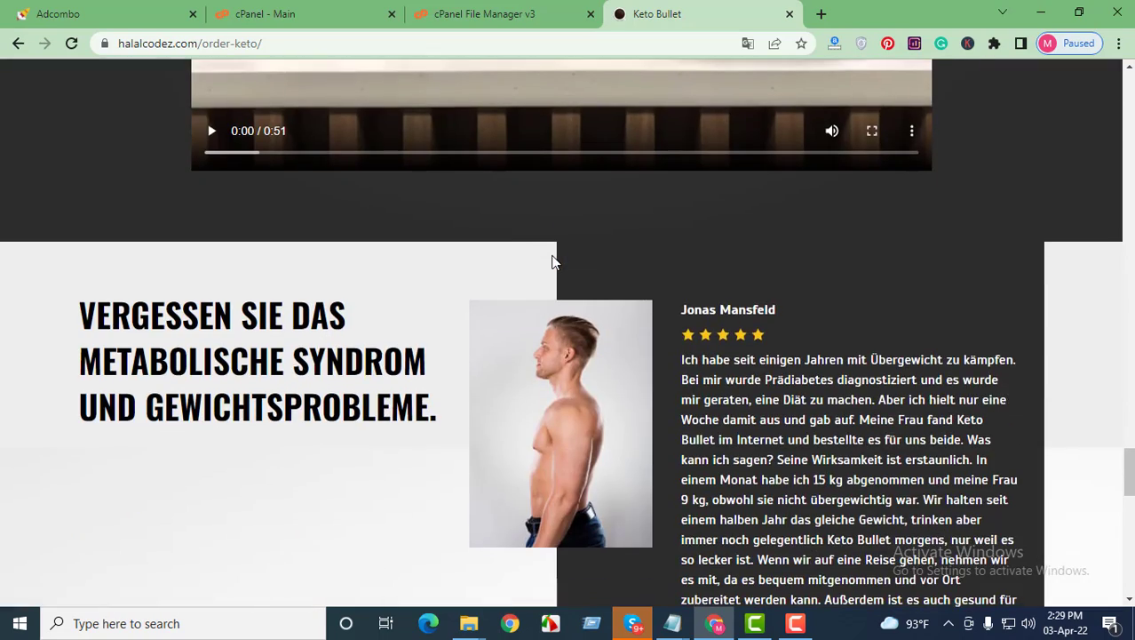
{"action": "scroll", "coordinate": [552, 260], "scroll_direction": "down", "scroll_amount": 12}
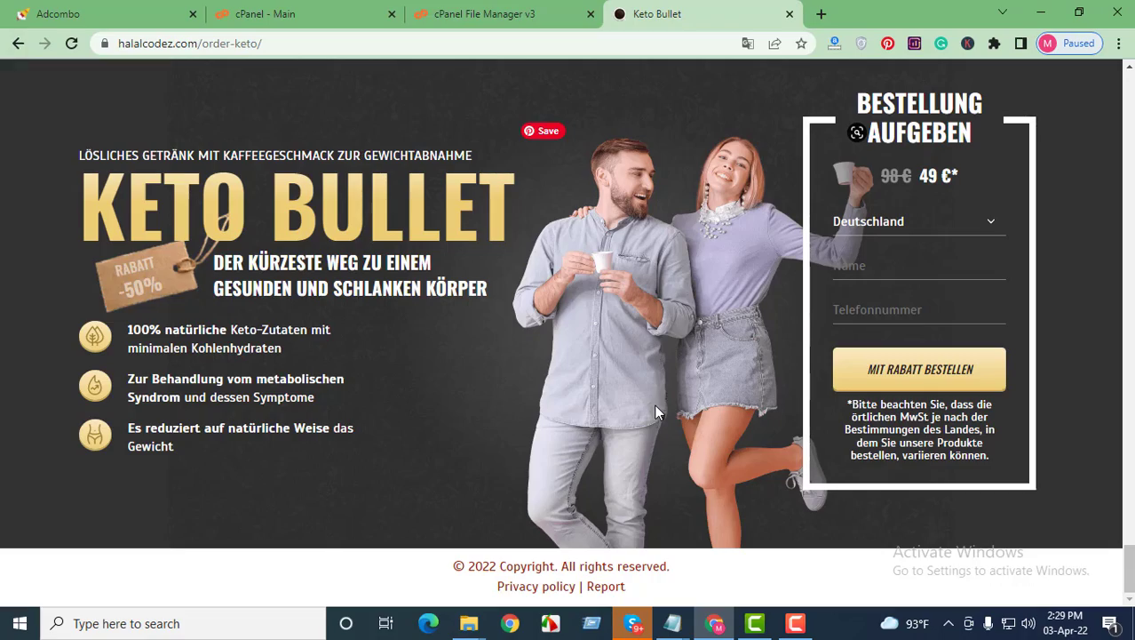
{"action": "scroll", "coordinate": [654, 403], "scroll_direction": "up", "scroll_amount": 5}
{"action": "scroll", "coordinate": [657, 412], "scroll_direction": "up", "scroll_amount": 20}
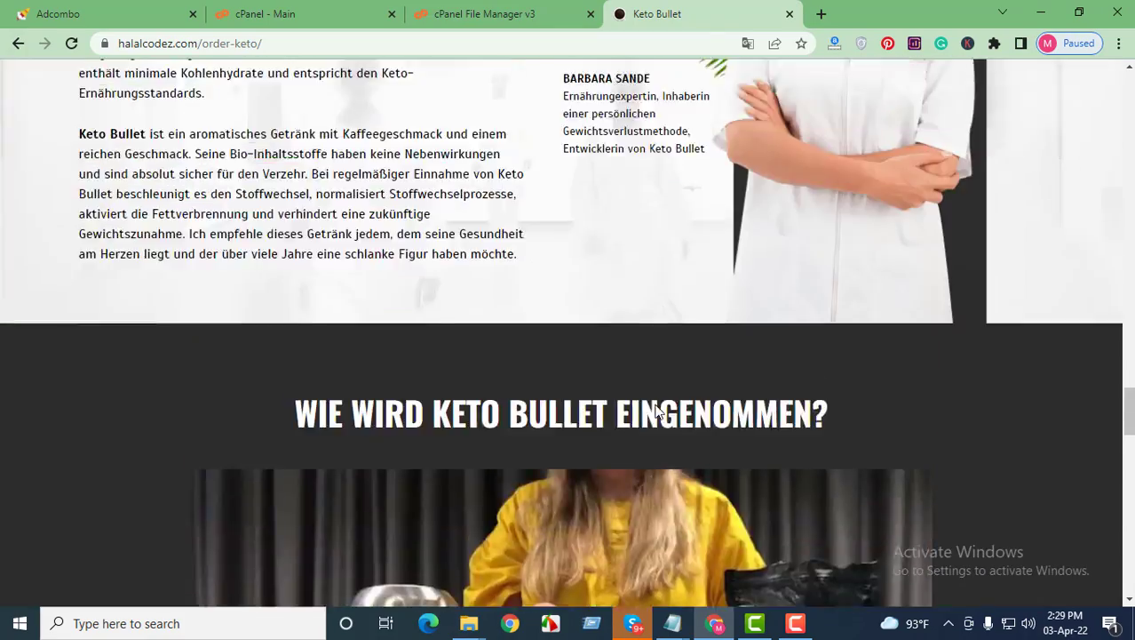
{"action": "scroll", "coordinate": [656, 405], "scroll_direction": "up", "scroll_amount": 20}
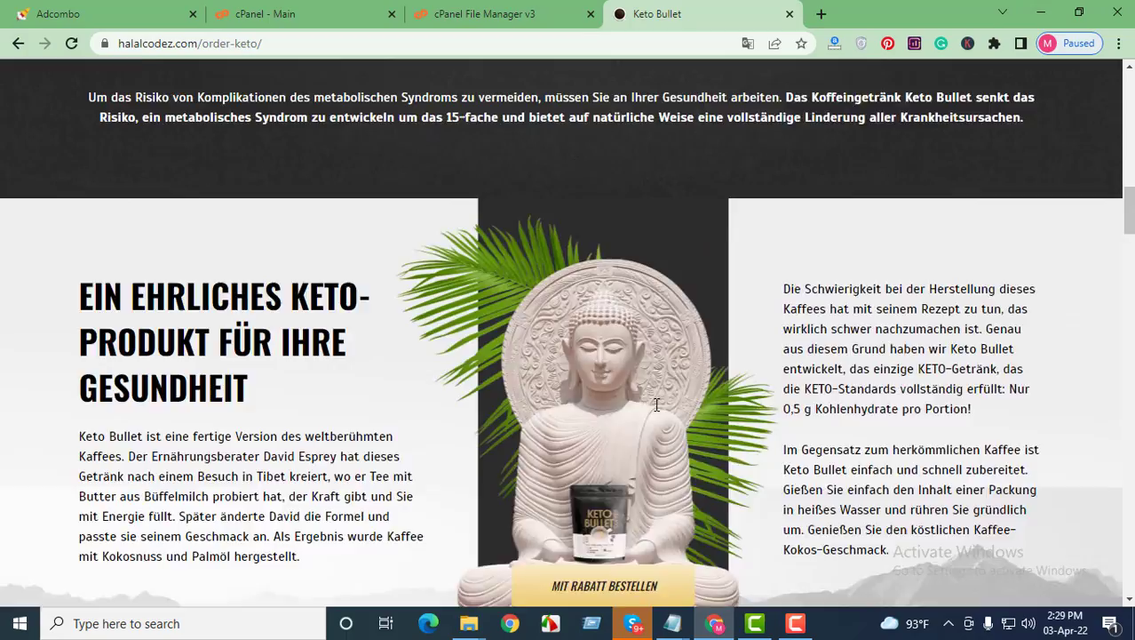
{"action": "scroll", "coordinate": [657, 405], "scroll_direction": "up", "scroll_amount": 3}
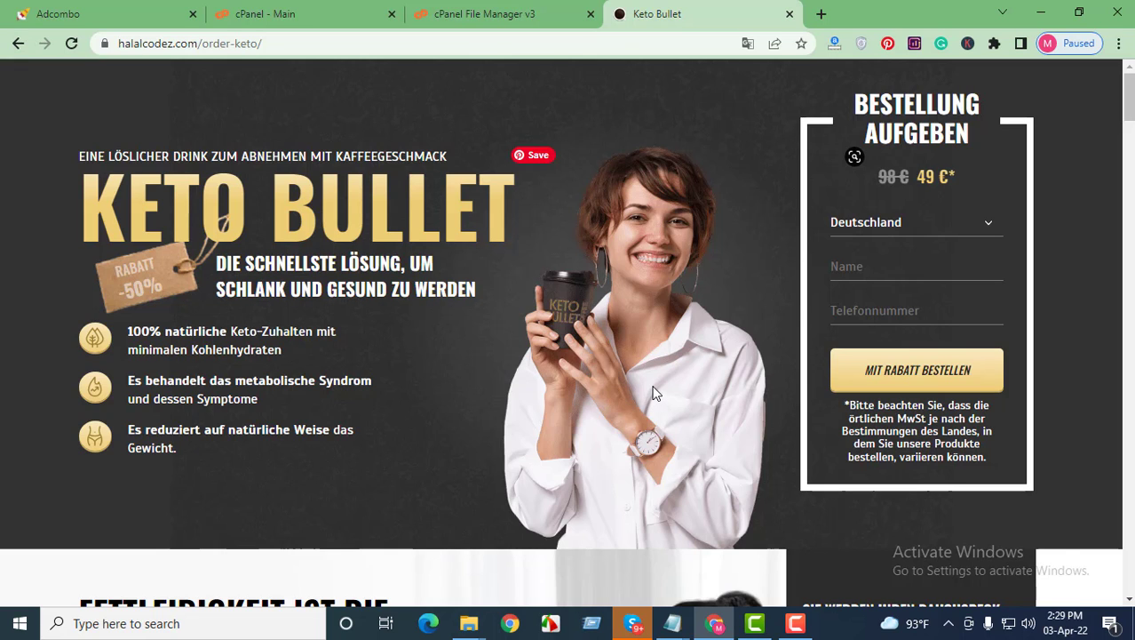
Check the order-keto folder's files in File Manager, then review the live Keto Bullet page from the opening order form to the testimonials.
{"action": "left_click", "coordinate": [490, 16]}
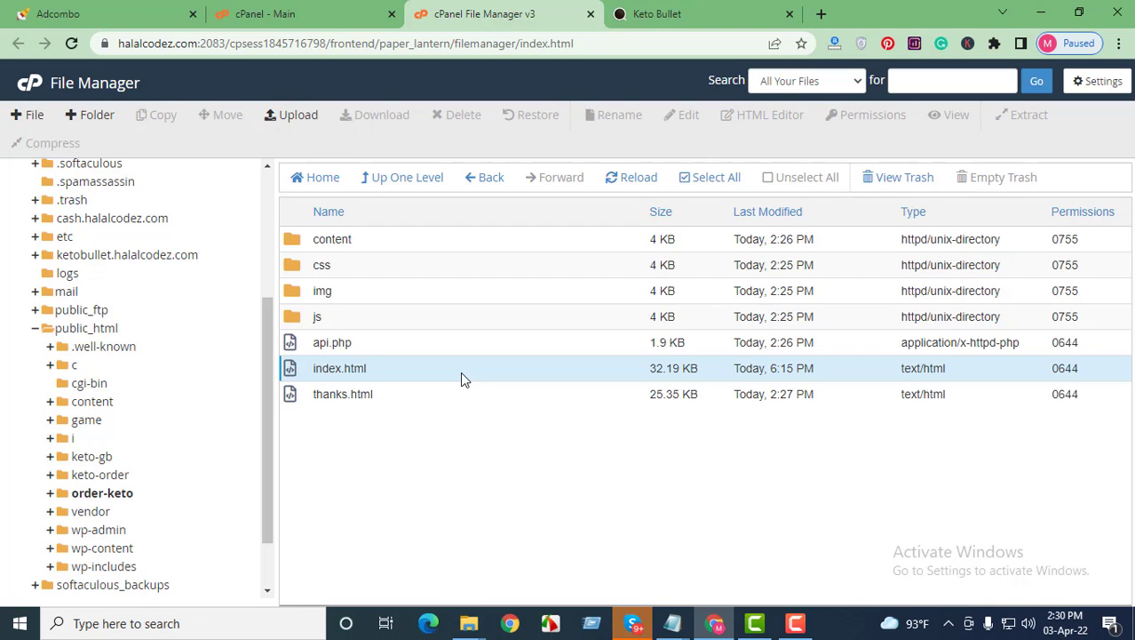
{"action": "left_click", "coordinate": [671, 13]}
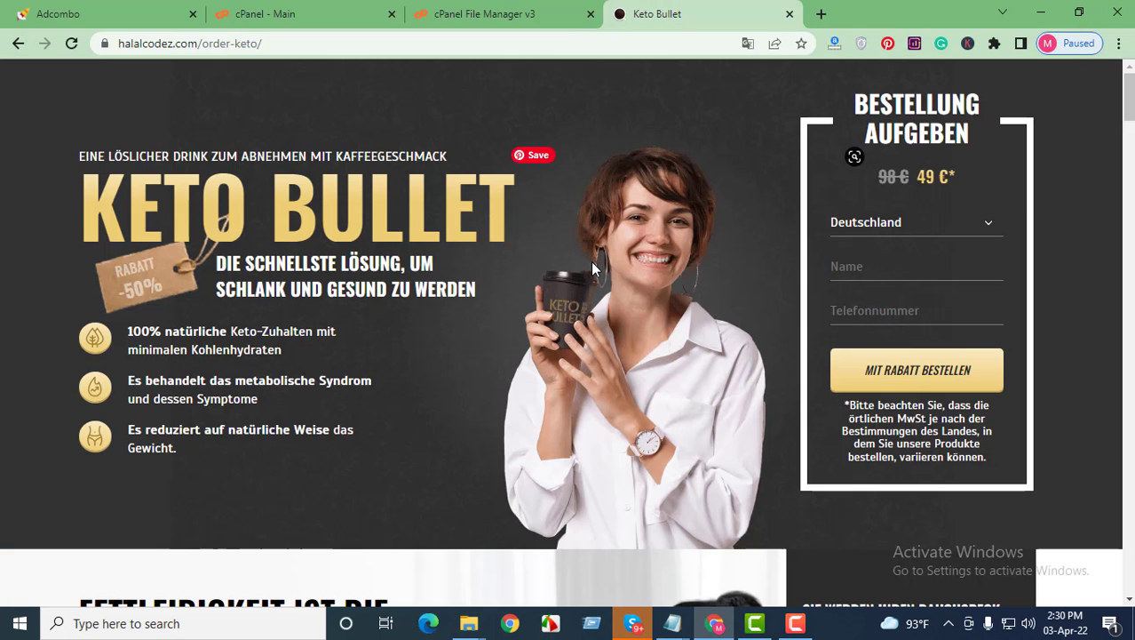
{"action": "scroll", "coordinate": [593, 267], "scroll_direction": "down", "scroll_amount": 10}
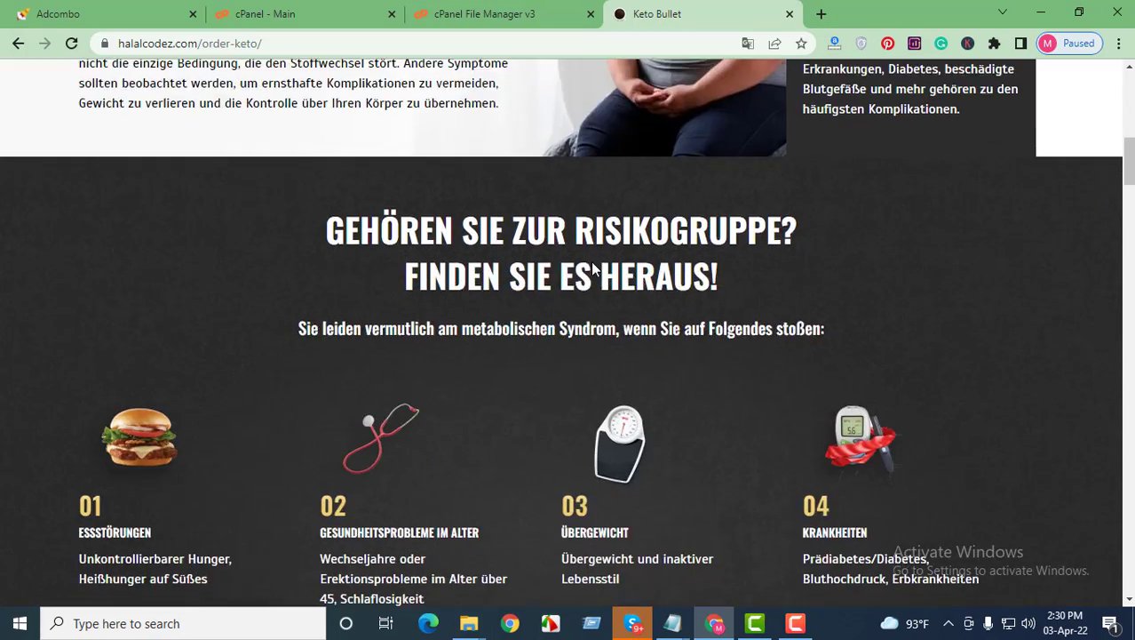
{"action": "scroll", "coordinate": [593, 266], "scroll_direction": "down", "scroll_amount": 12}
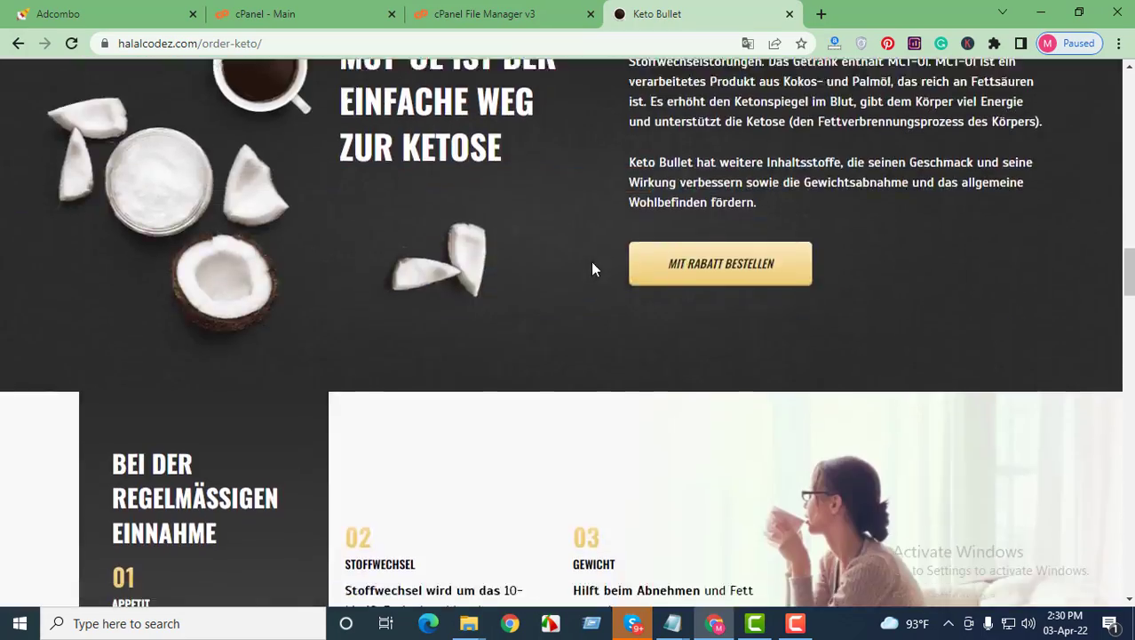
{"action": "scroll", "coordinate": [593, 268], "scroll_direction": "down", "scroll_amount": 15}
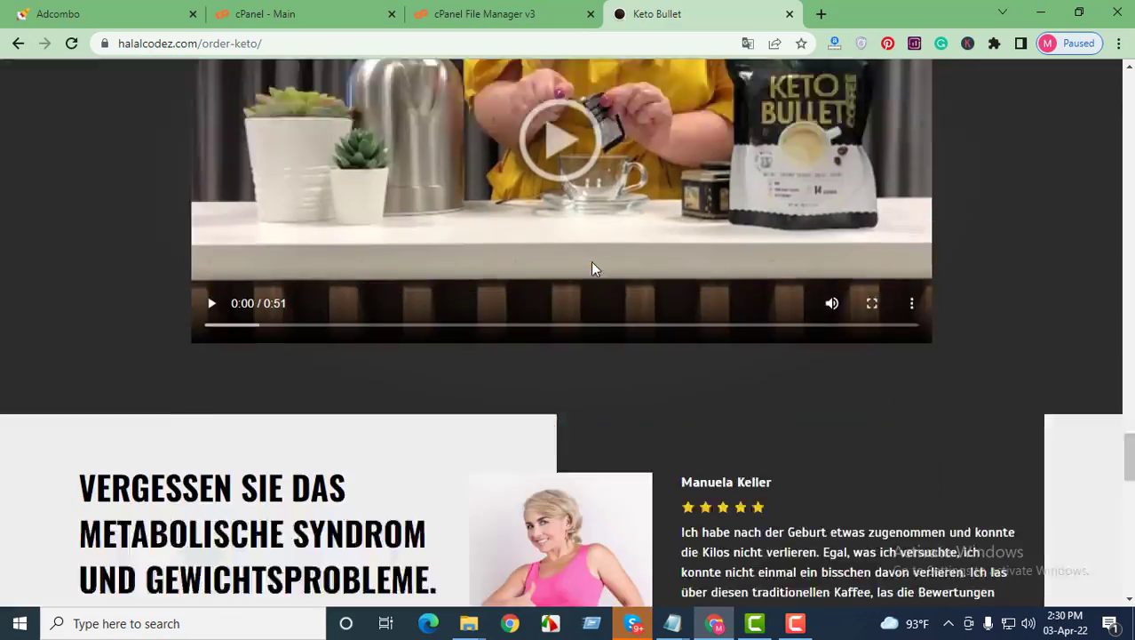
{"action": "scroll", "coordinate": [592, 269], "scroll_direction": "up", "scroll_amount": 15}
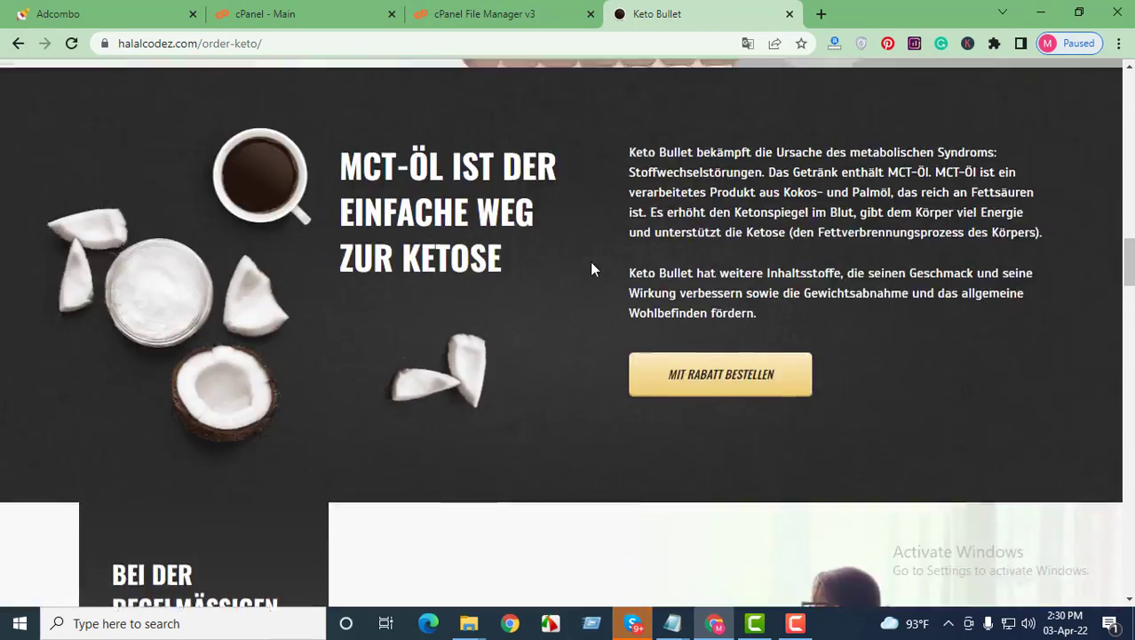
{"action": "scroll", "coordinate": [590, 261], "scroll_direction": "up", "scroll_amount": 12}
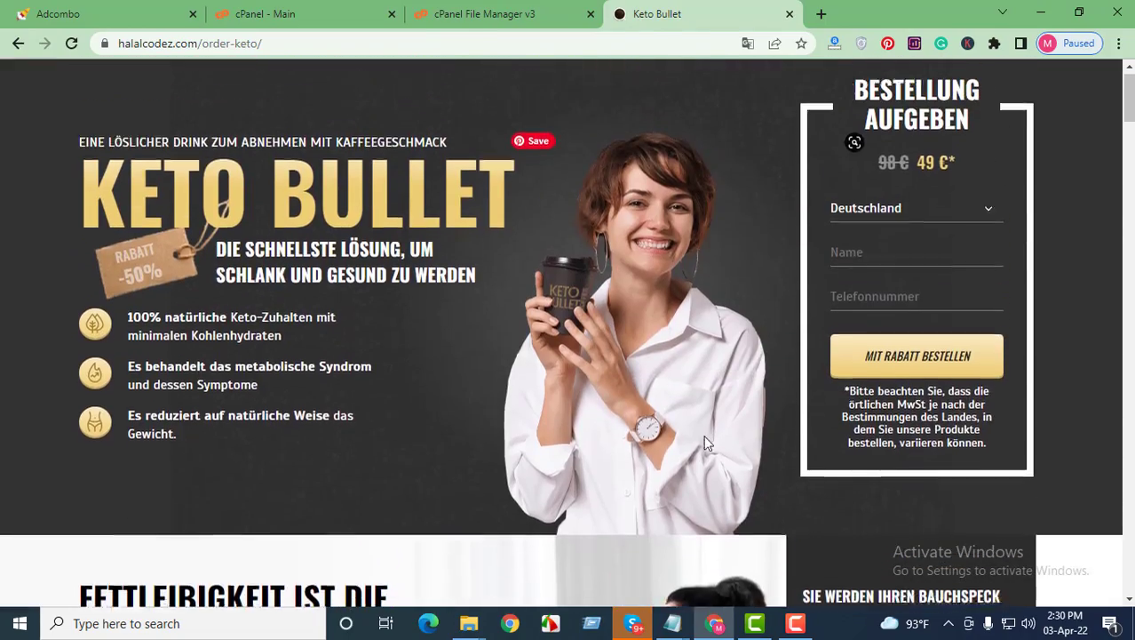
{"action": "left_click", "coordinate": [796, 623]}
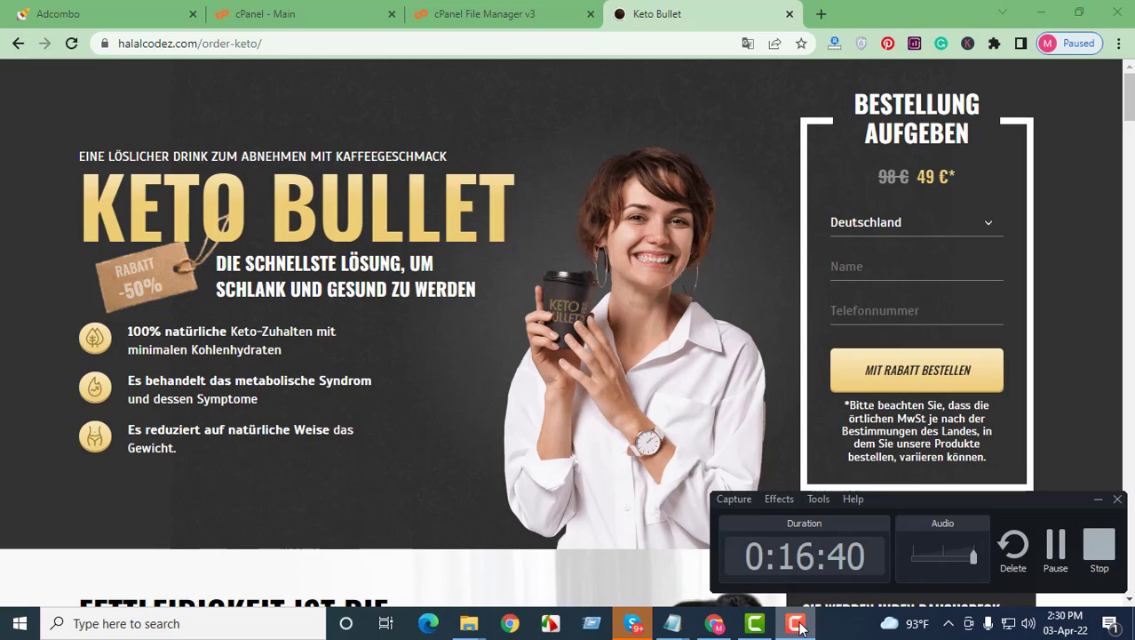